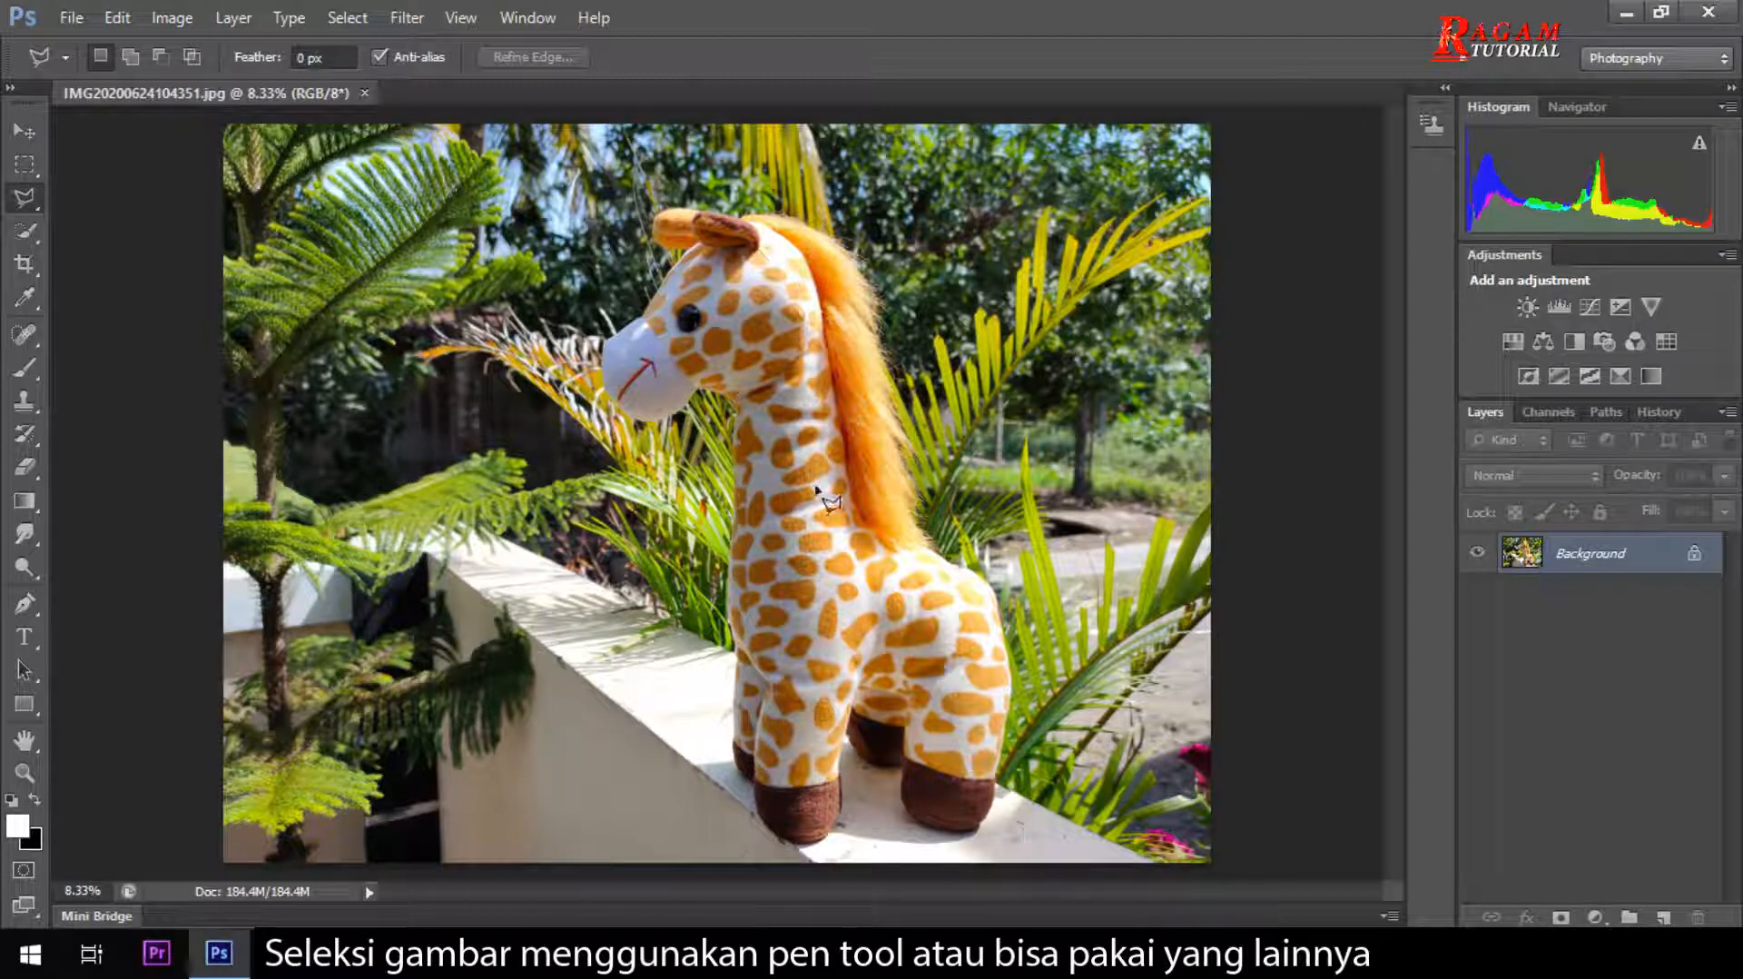
Start a Pen tool path between the giraffe's legs and trace down the inner edge of the near front leg to its hoof.
{"action": "left_click_drag", "start_coordinate": [30, 603], "coordinate": [109, 601]}
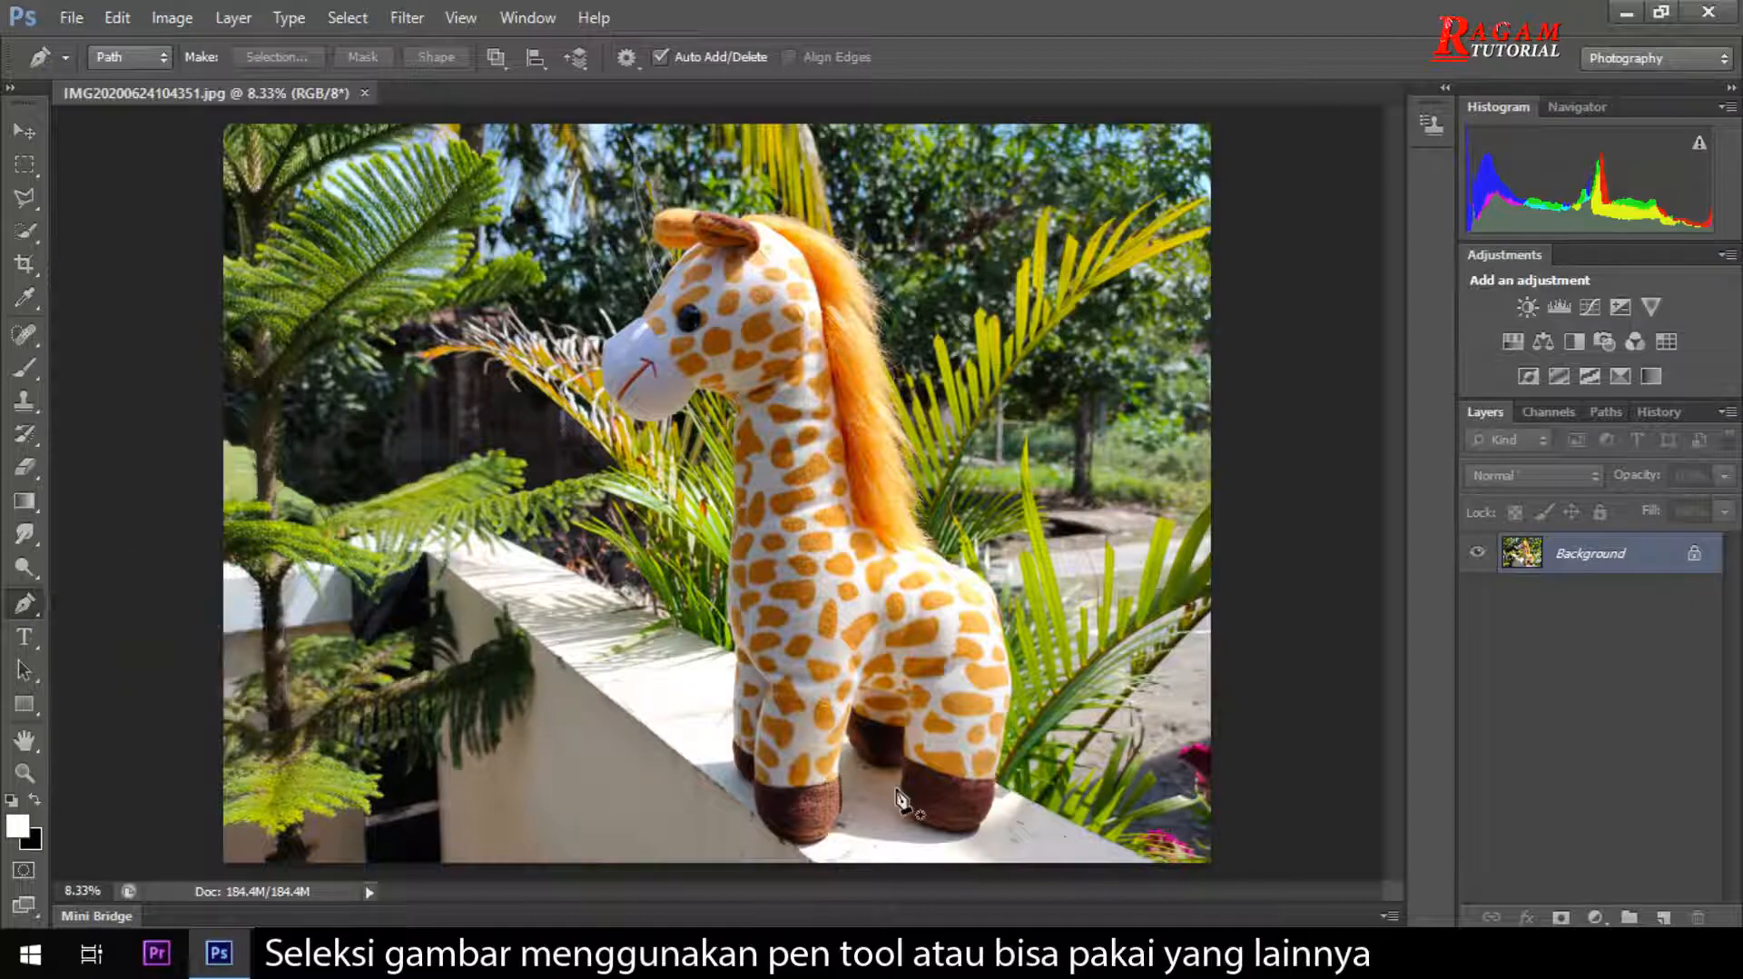
{"action": "scroll", "coordinate": [788, 740], "scroll_direction": "up", "scroll_amount": 5}
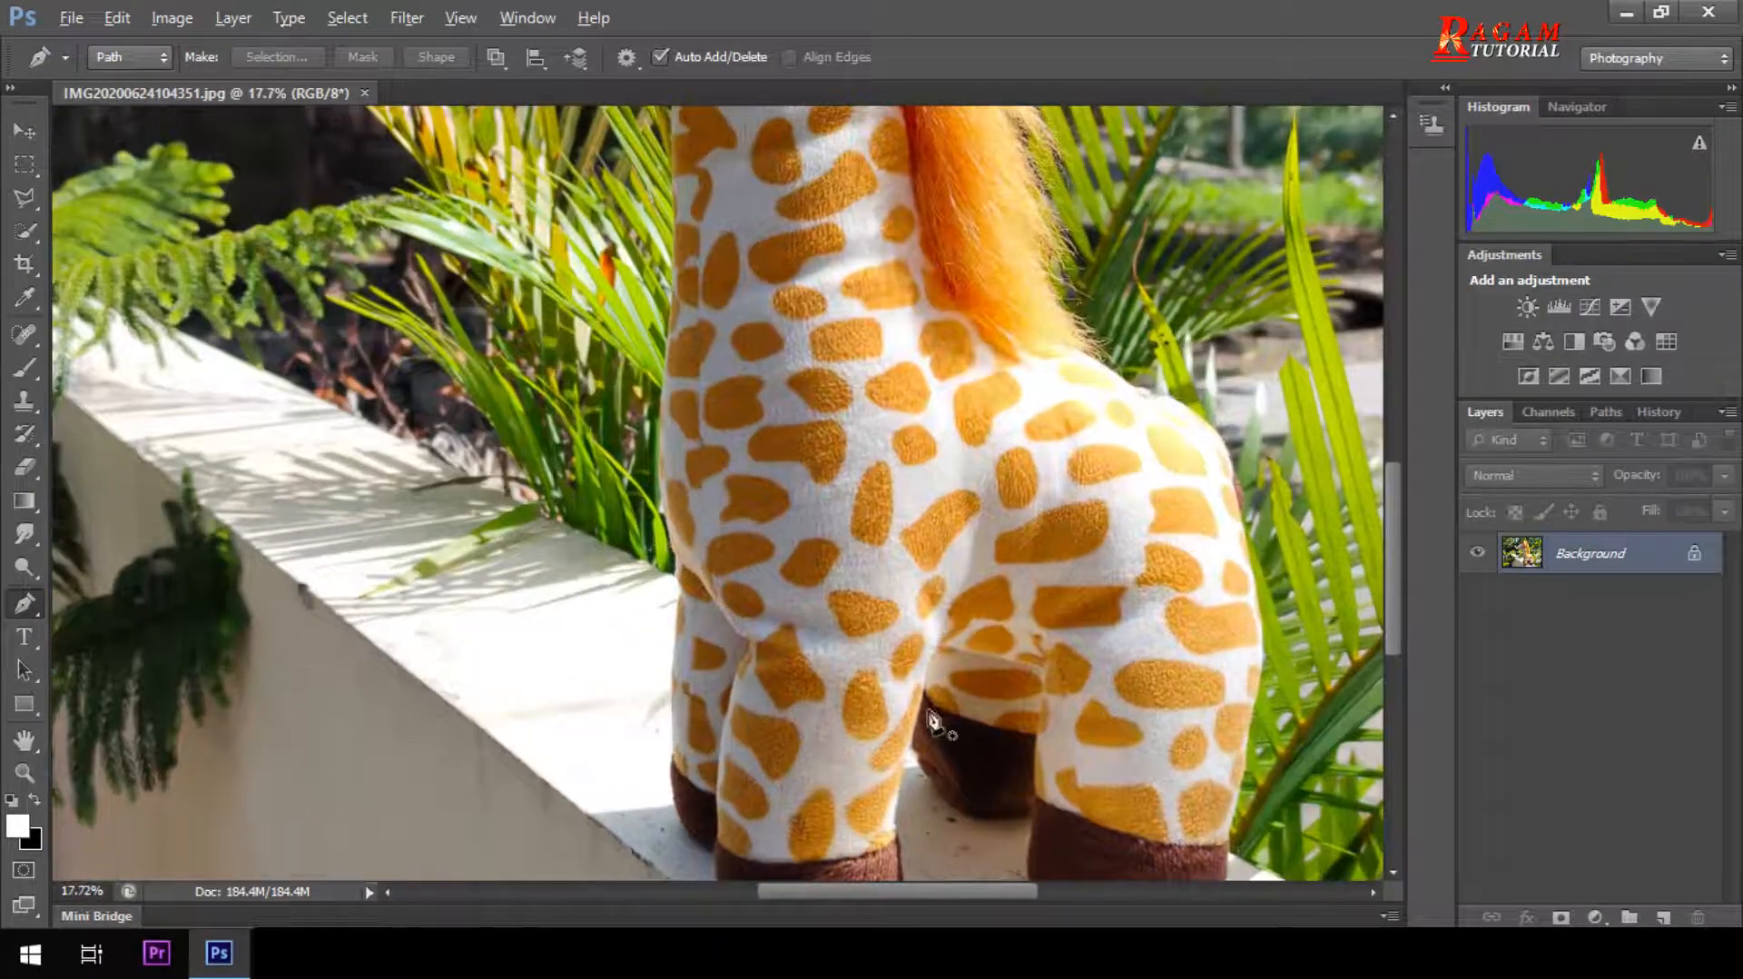
{"action": "left_click_drag", "start_coordinate": [1396, 607], "coordinate": [1400, 665]}
{"action": "scroll", "coordinate": [1157, 644], "scroll_direction": "up", "scroll_amount": 2}
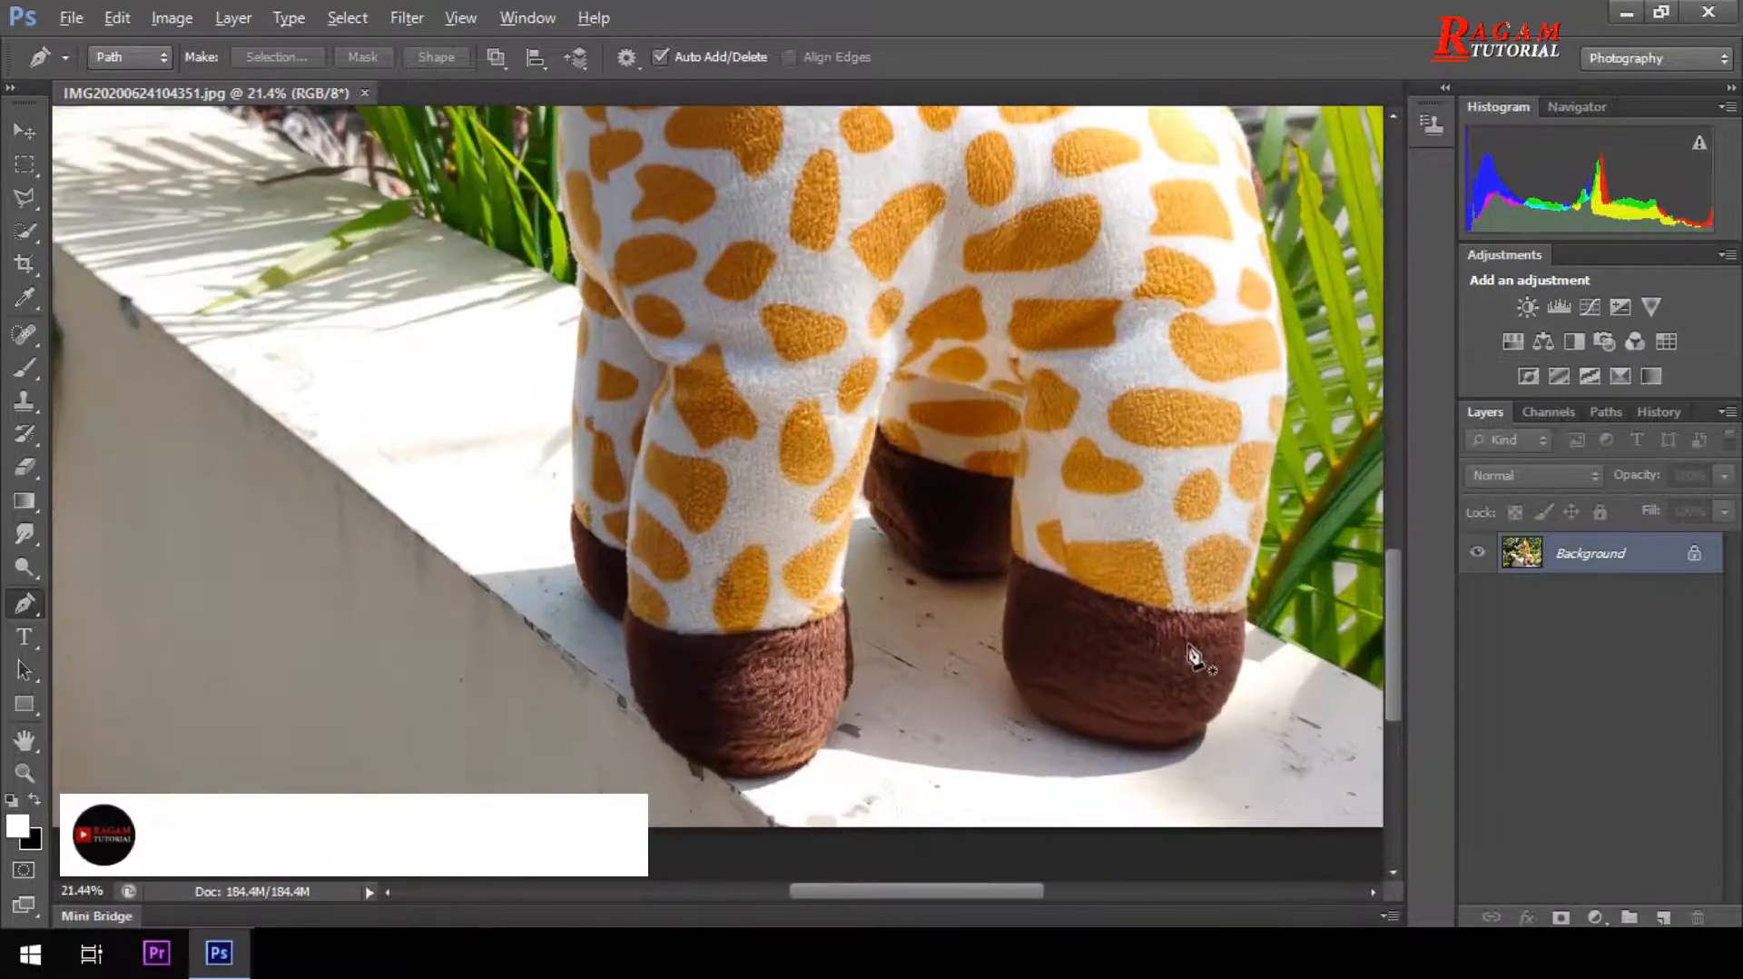
{"action": "left_click_drag", "start_coordinate": [1009, 886], "coordinate": [1026, 887]}
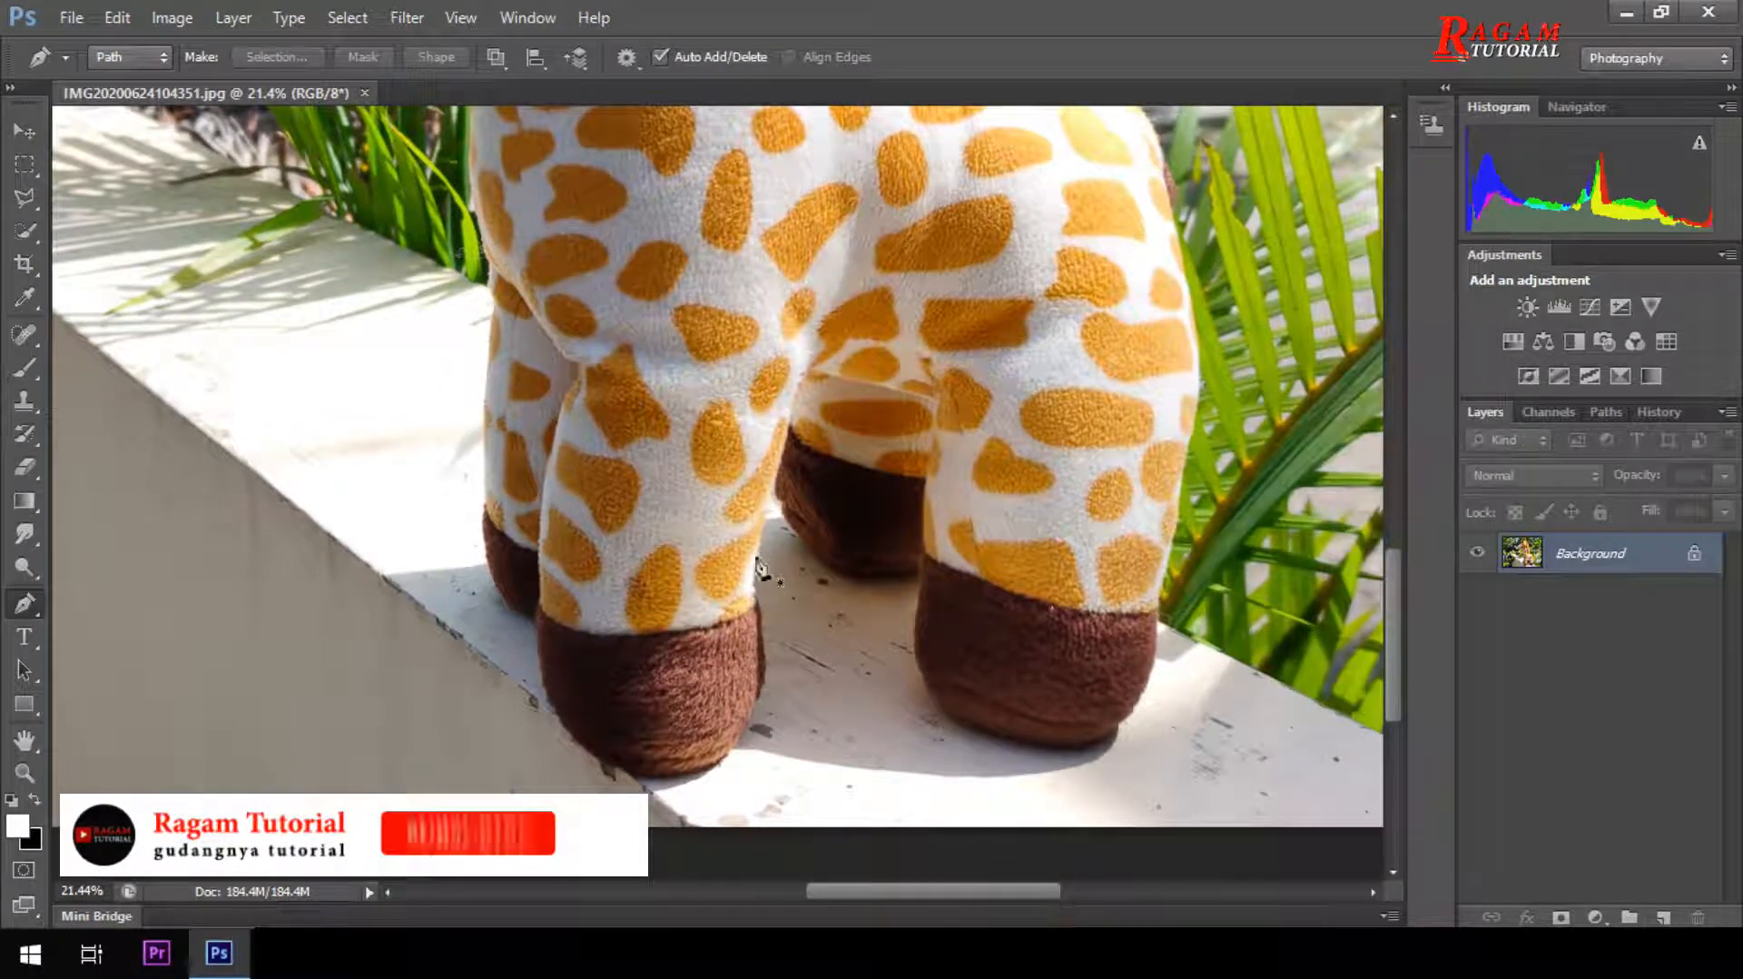
{"action": "left_click", "coordinate": [776, 476]}
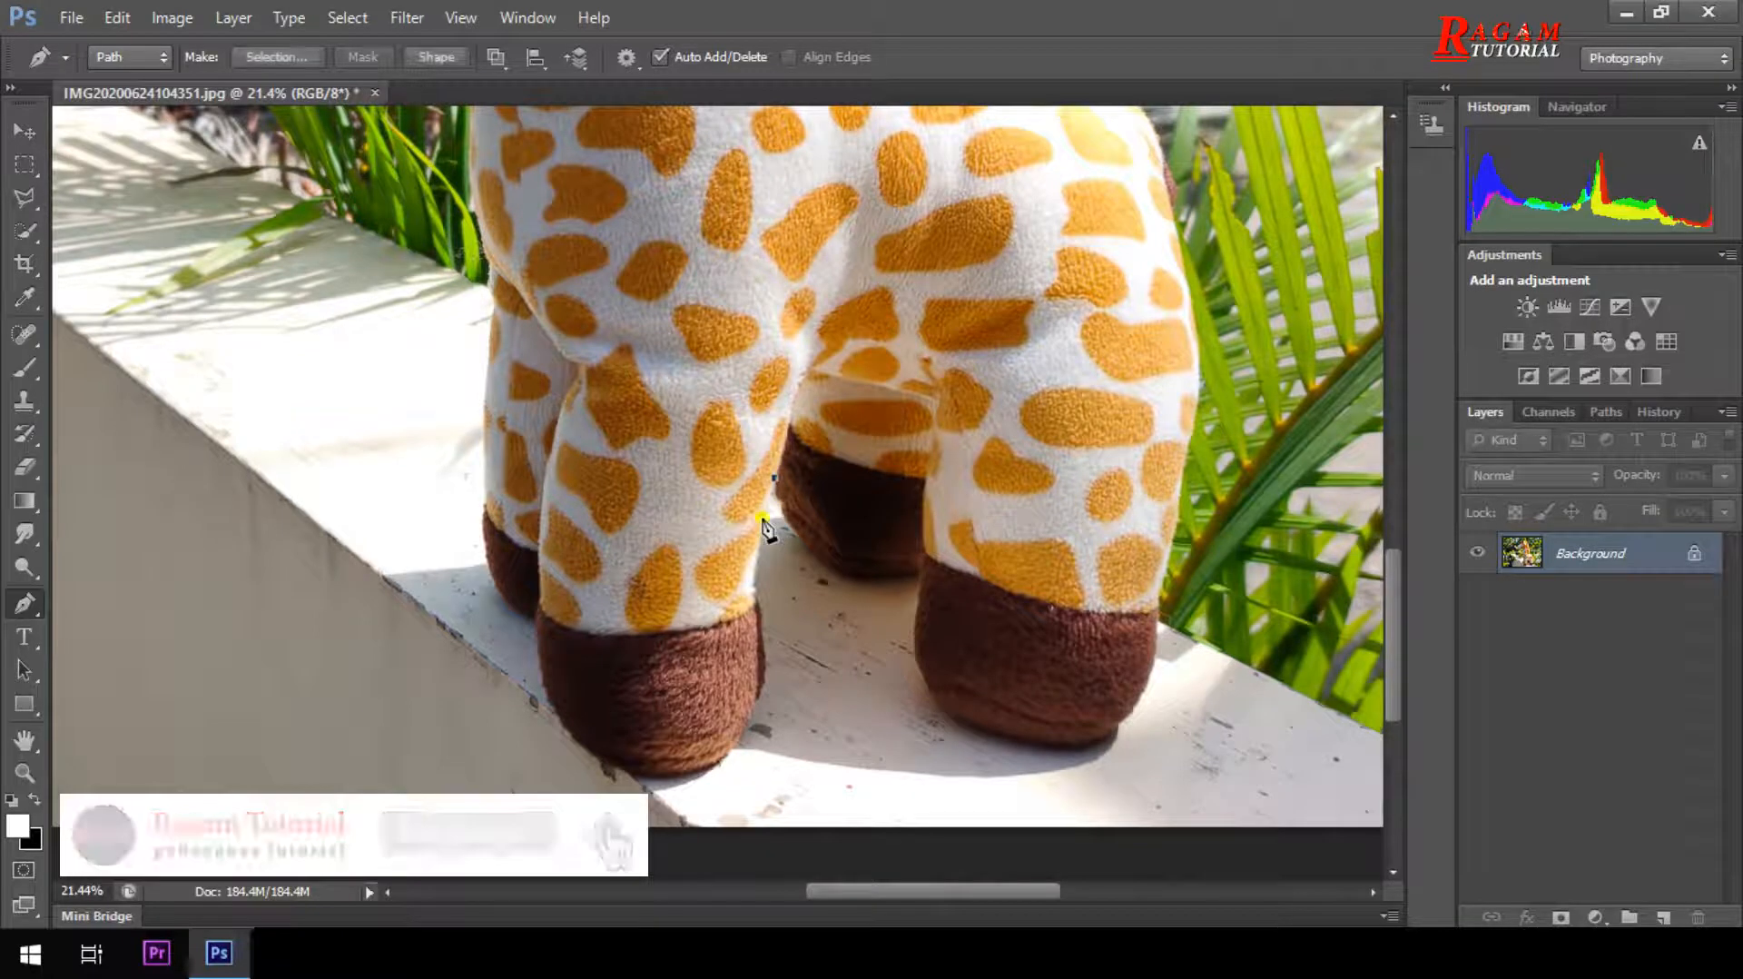
{"action": "left_click", "coordinate": [762, 519]}
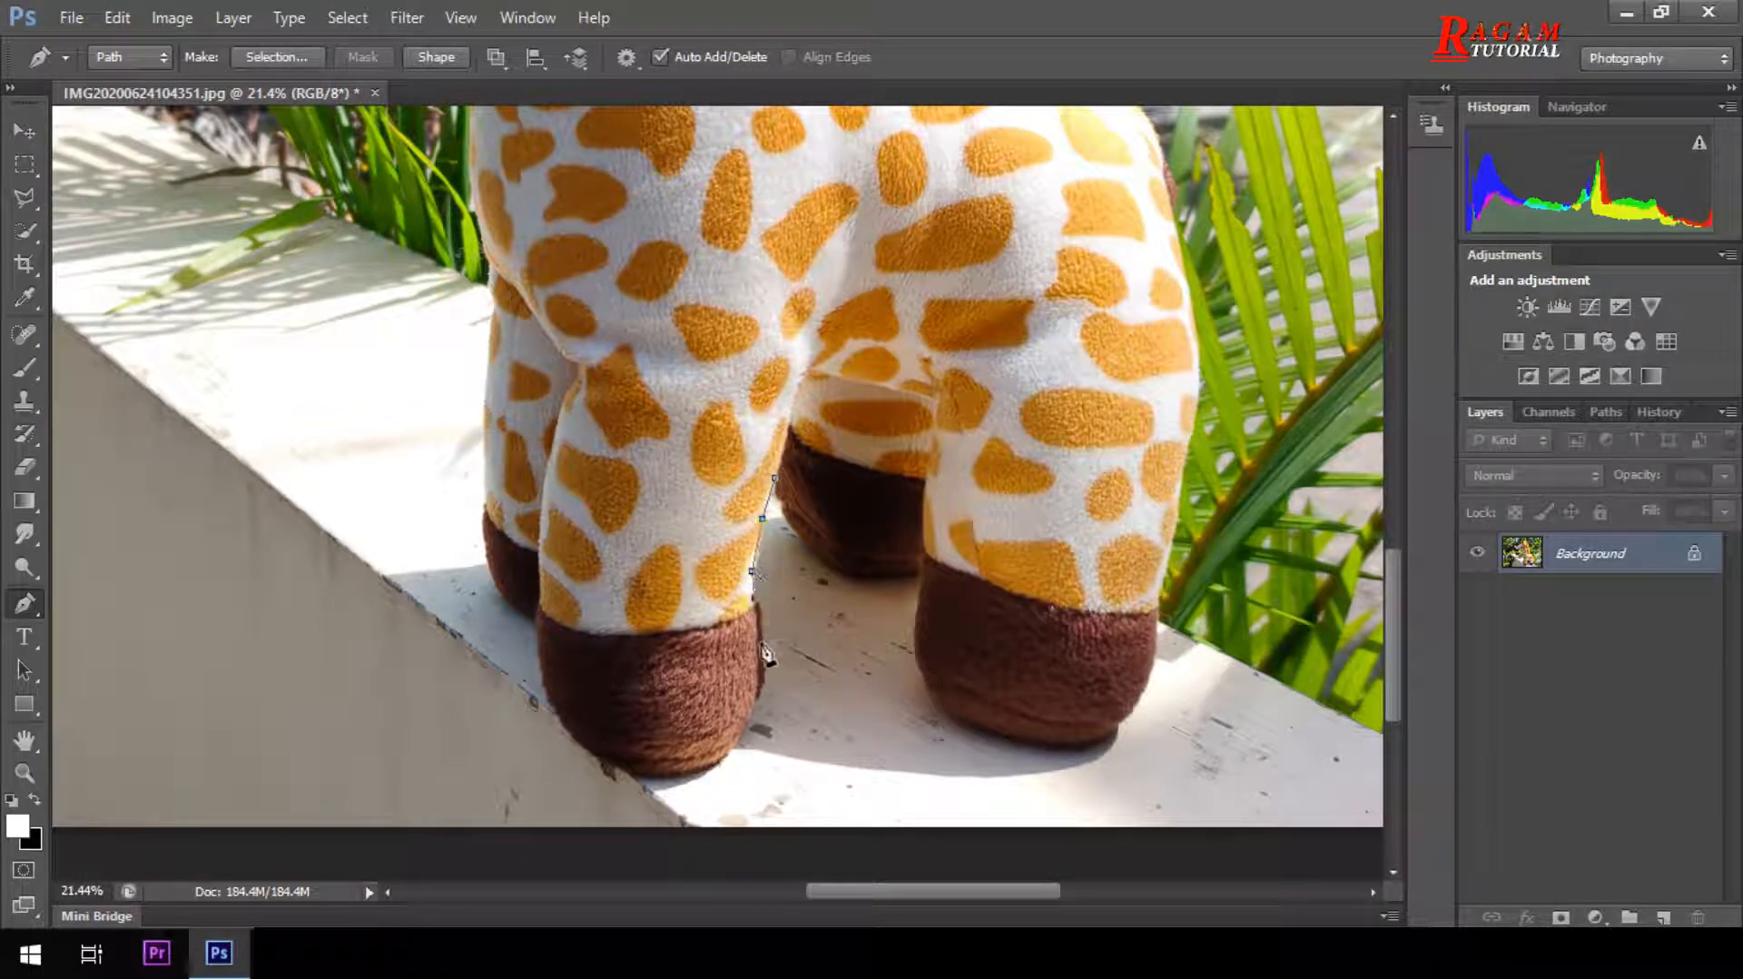
{"action": "left_click", "coordinate": [759, 687]}
Continue the path around the underside and outer edge of the near front hoof.
{"action": "left_click", "coordinate": [704, 761]}
{"action": "left_click", "coordinate": [669, 771]}
{"action": "left_click", "coordinate": [625, 770]}
{"action": "left_click", "coordinate": [593, 755]}
{"action": "left_click", "coordinate": [565, 729]}
{"action": "left_click", "coordinate": [552, 707]}
{"action": "left_click", "coordinate": [542, 684]}
Trace the path around the far front hoof and up the outer edge of that leg.
{"action": "left_click", "coordinate": [501, 594]}
{"action": "left_click", "coordinate": [483, 548]}
{"action": "left_click", "coordinate": [483, 512]}
{"action": "left_click", "coordinate": [483, 497]}
{"action": "left_click", "coordinate": [483, 466]}
{"action": "left_click", "coordinate": [483, 438]}
Extend the path up the giraffe's chest and the front of its neck to the throat.
{"action": "scroll", "coordinate": [487, 545], "scroll_direction": "up", "scroll_amount": 3}
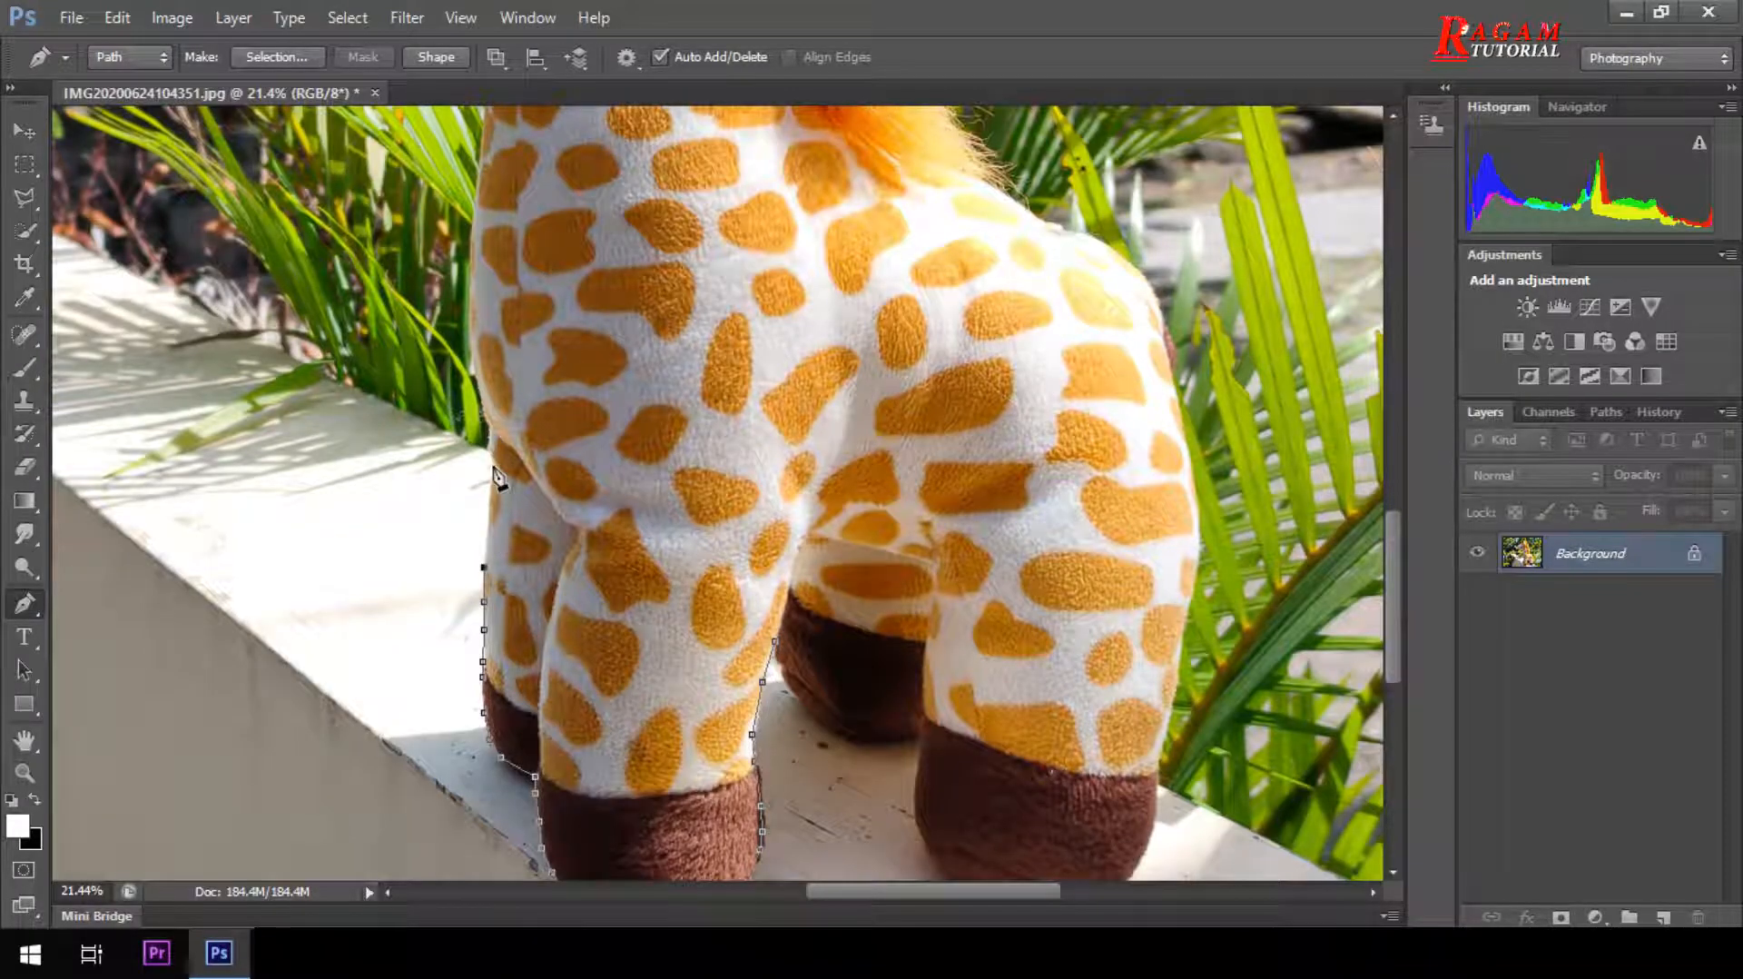
{"action": "left_click", "coordinate": [491, 444]}
{"action": "left_click", "coordinate": [491, 422]}
{"action": "left_click", "coordinate": [479, 378]}
{"action": "scroll", "coordinate": [468, 381], "scroll_direction": "up", "scroll_amount": 3}
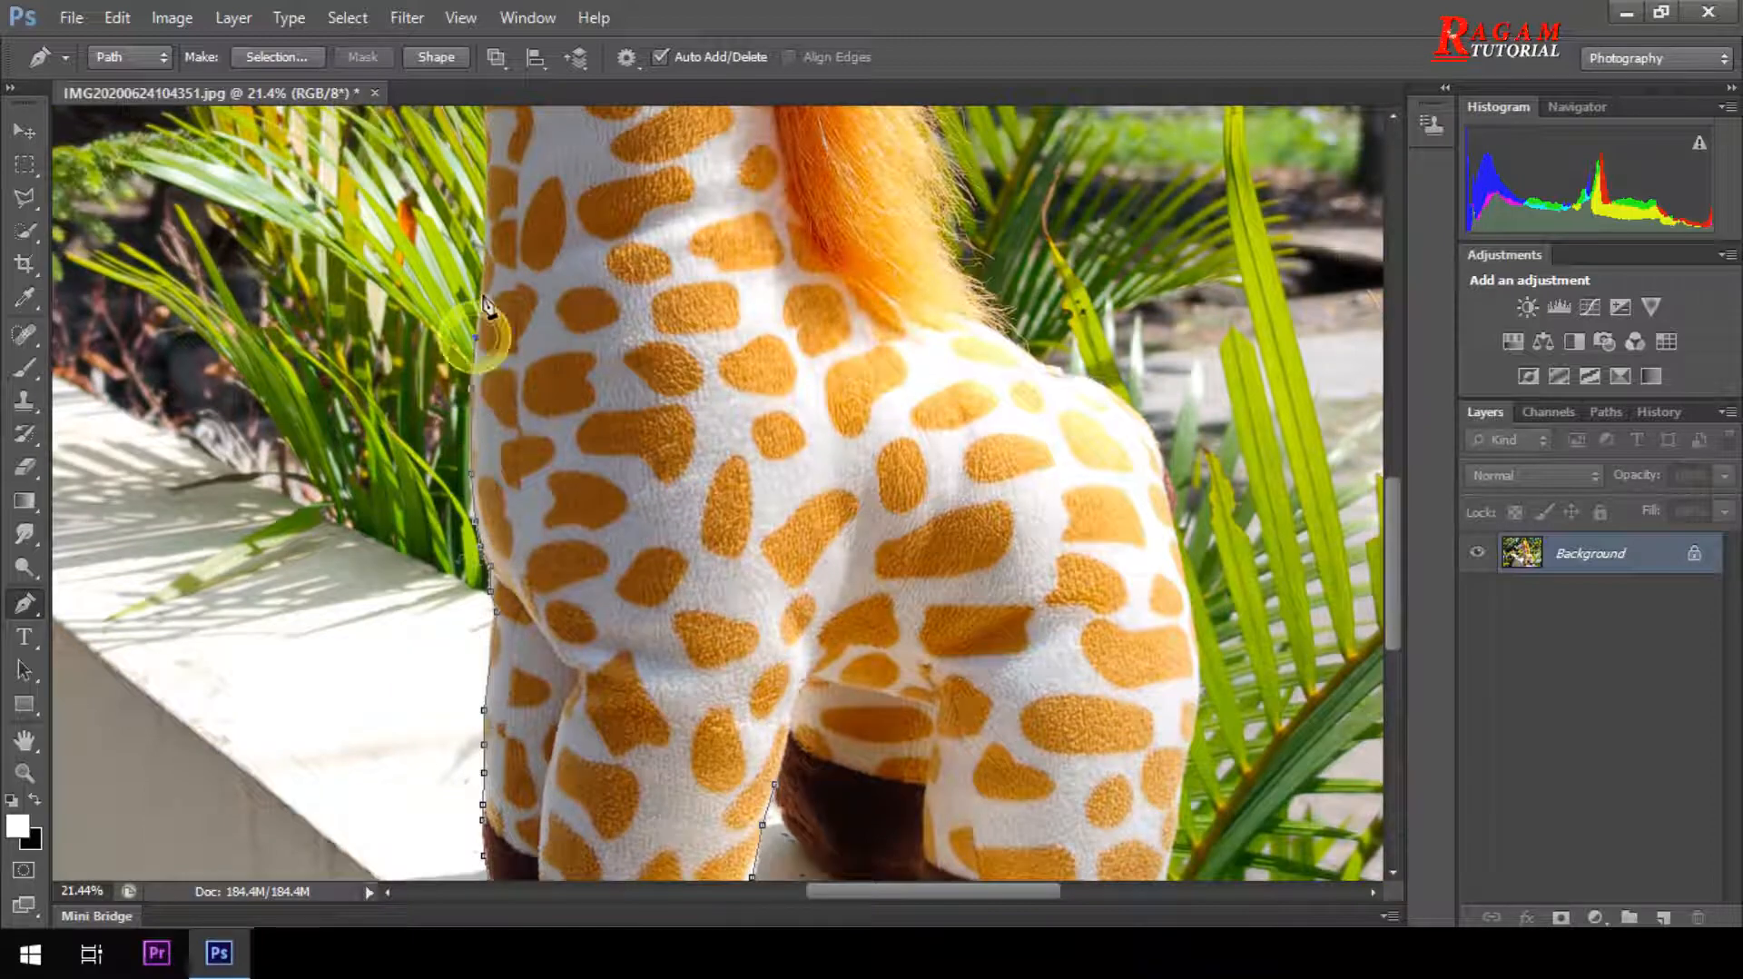
{"action": "left_click", "coordinate": [496, 262]}
{"action": "scroll", "coordinate": [485, 323], "scroll_direction": "up", "scroll_amount": 4}
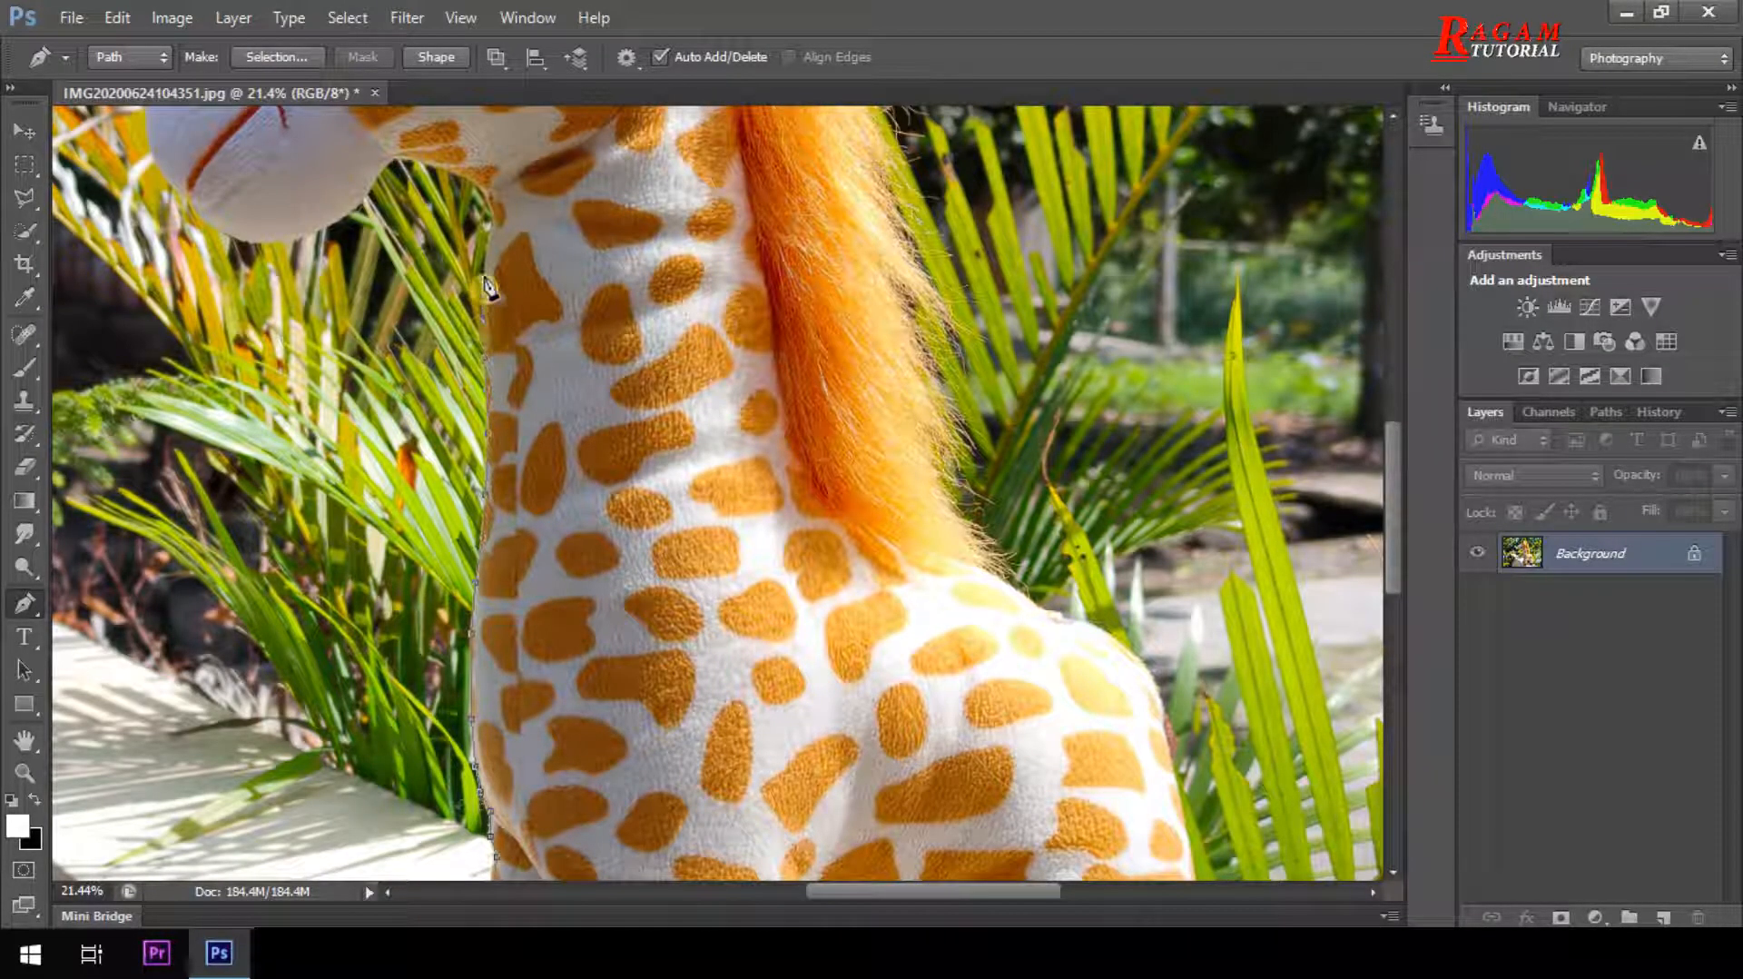
{"action": "left_click", "coordinate": [492, 240]}
{"action": "scroll", "coordinate": [498, 272], "scroll_direction": "up", "scroll_amount": 3}
{"action": "left_click", "coordinate": [487, 336]}
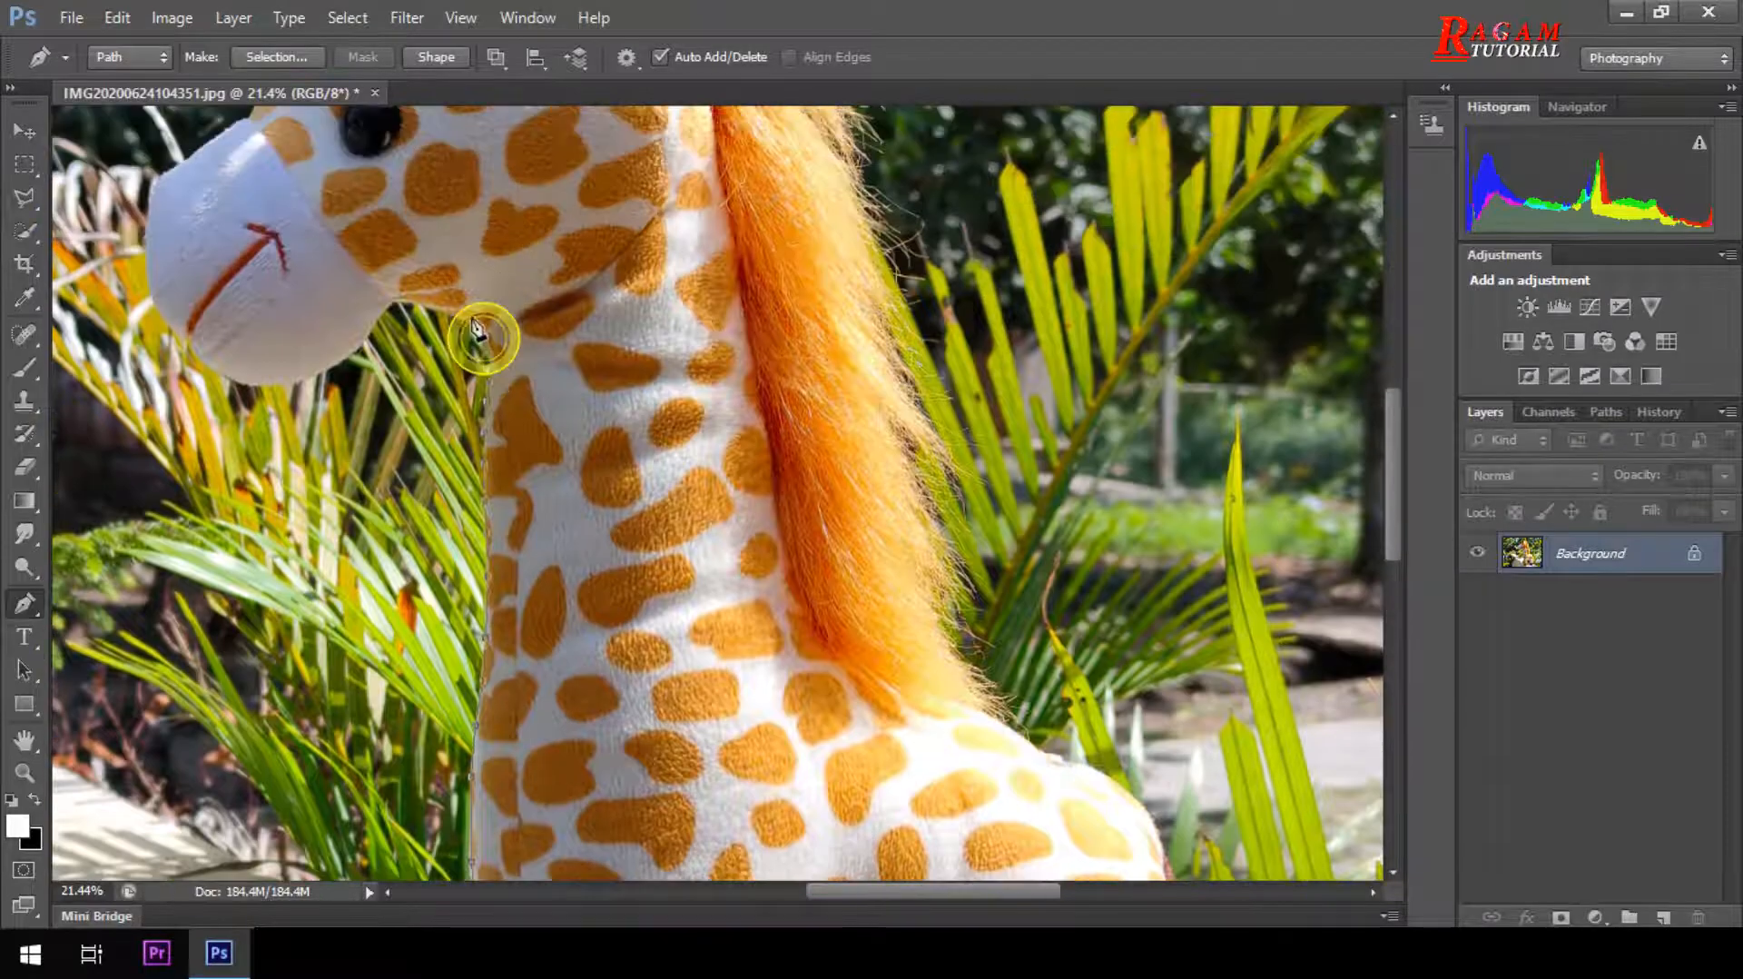
Trace the path along the jaw and the underside of the muzzle.
{"action": "left_click", "coordinate": [459, 314]}
{"action": "left_click", "coordinate": [435, 307]}
{"action": "left_click", "coordinate": [414, 304]}
{"action": "left_click", "coordinate": [395, 301]}
{"action": "left_click", "coordinate": [370, 329]}
{"action": "left_click", "coordinate": [337, 361]}
{"action": "left_click", "coordinate": [312, 372]}
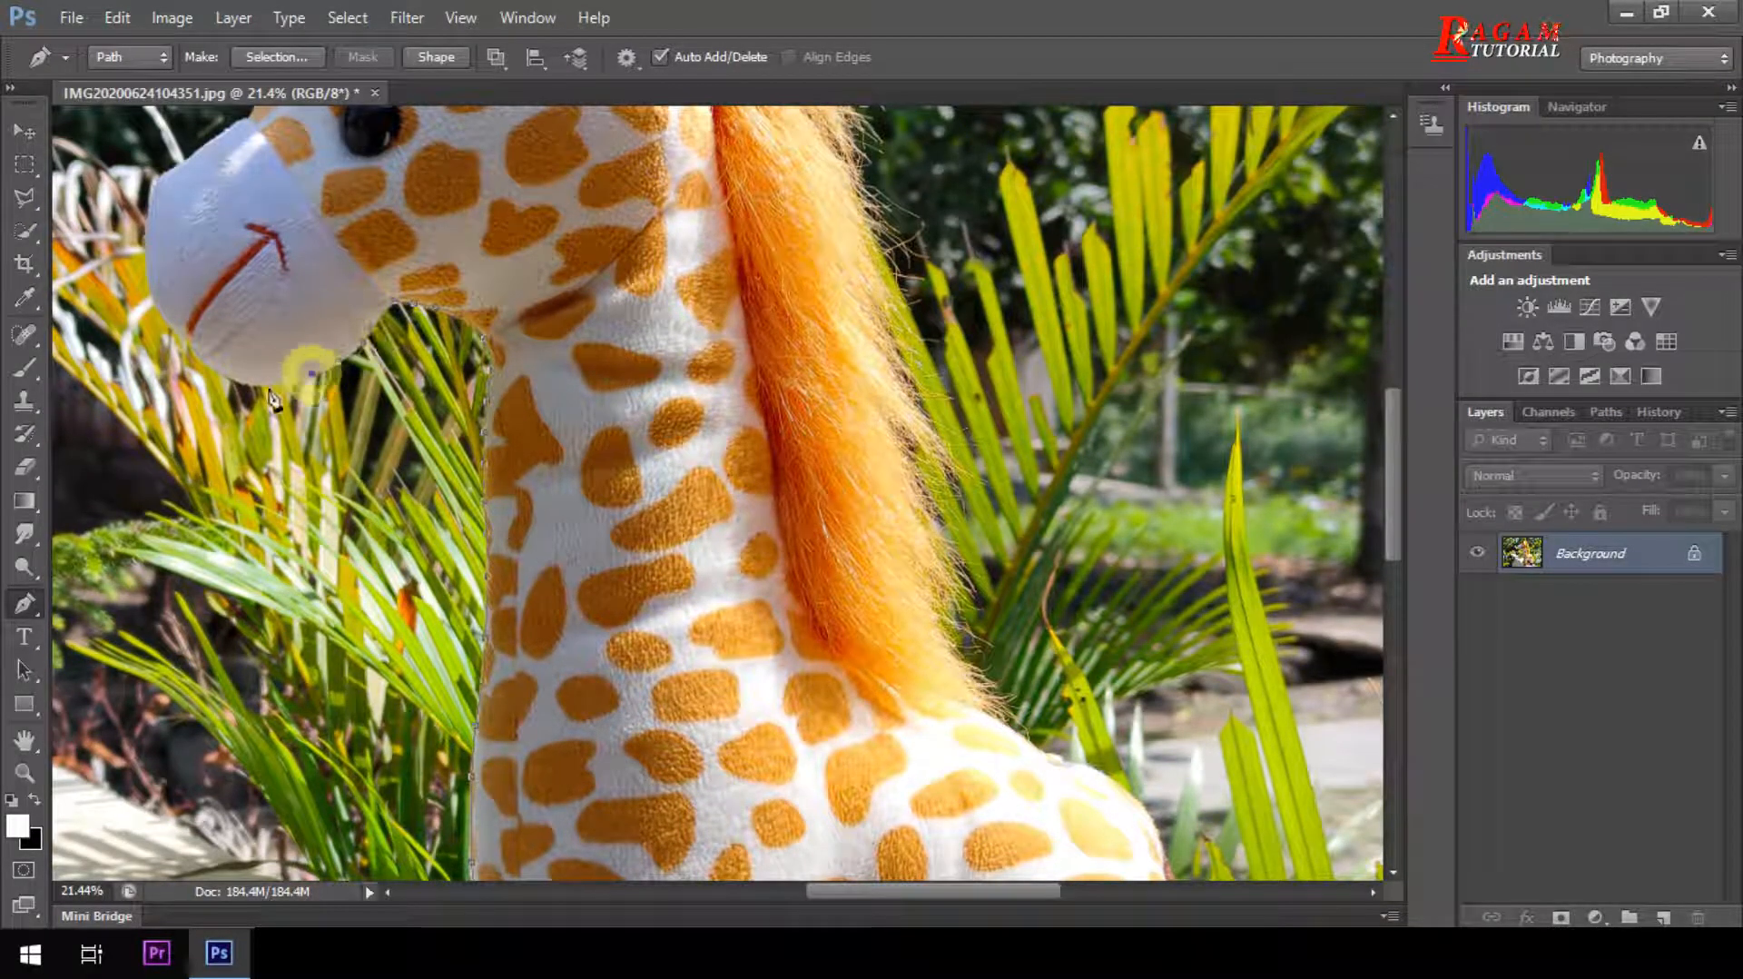
Continue the path around the chin and front of the muzzle to the top of the nose.
{"action": "scroll", "coordinate": [216, 409], "scroll_direction": "up", "scroll_amount": 3}
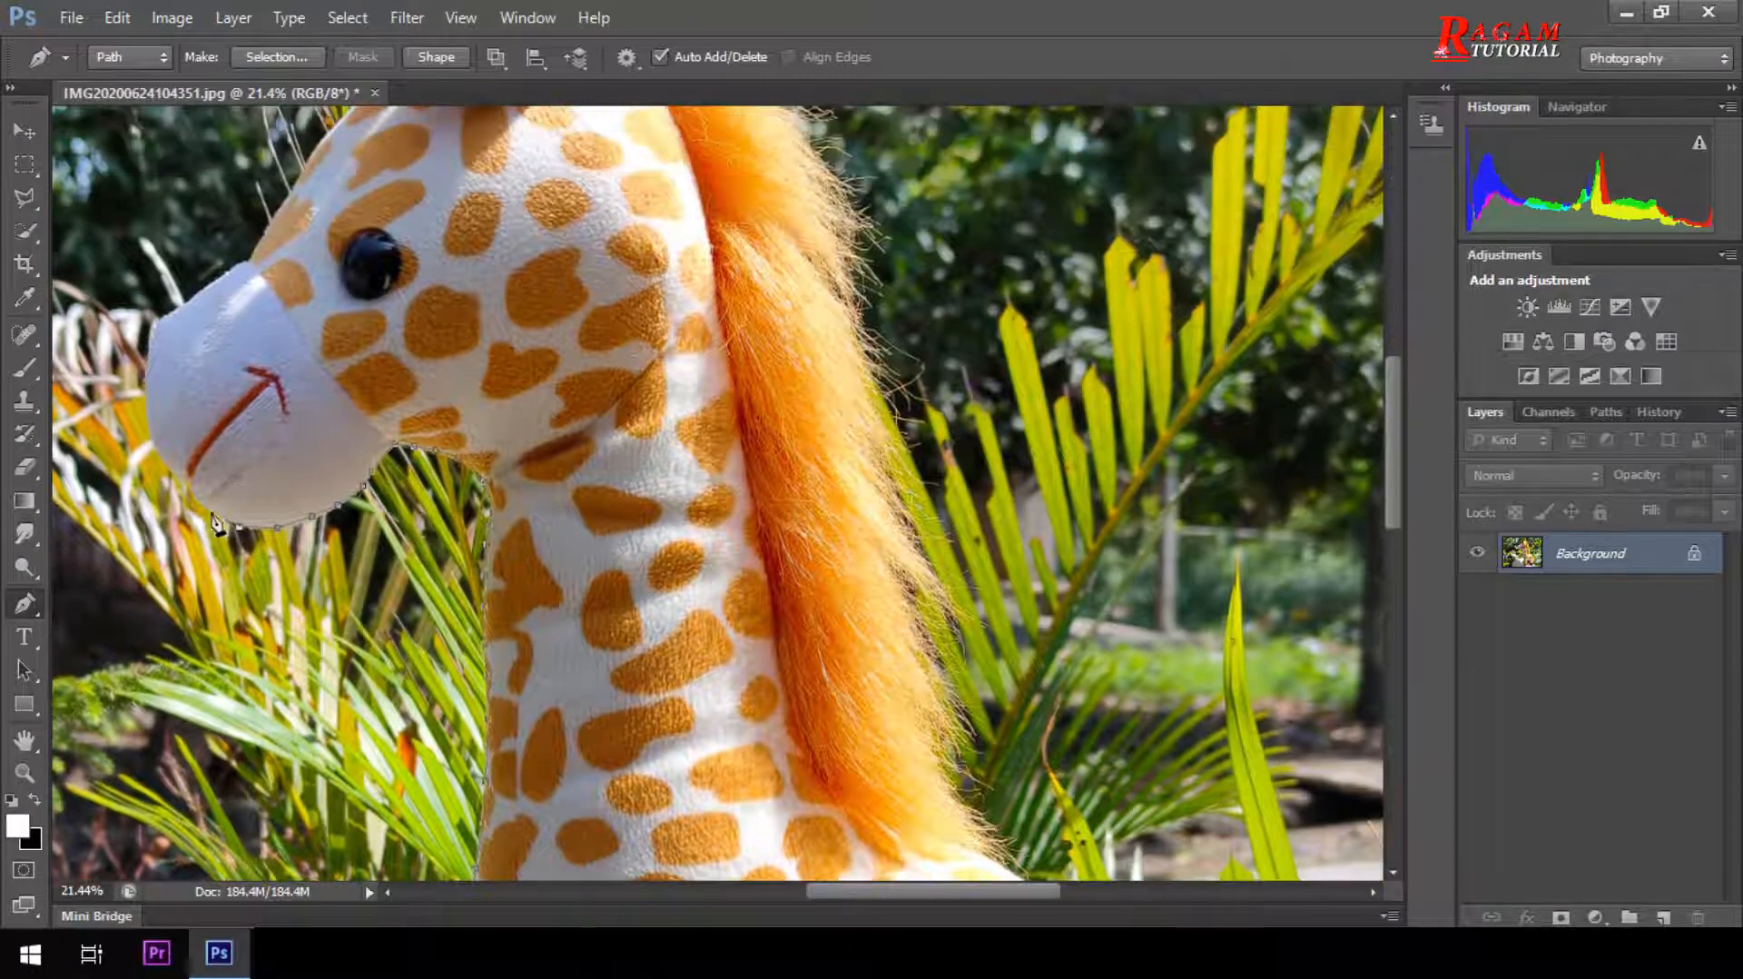
{"action": "left_click", "coordinate": [196, 493]}
{"action": "left_click", "coordinate": [189, 480]}
{"action": "left_click", "coordinate": [163, 466]}
{"action": "left_click", "coordinate": [151, 441]}
{"action": "left_click", "coordinate": [146, 418]}
{"action": "left_click", "coordinate": [146, 395]}
{"action": "left_click", "coordinate": [159, 323]}
{"action": "left_click", "coordinate": [170, 314]}
{"action": "left_click", "coordinate": [187, 303]}
Trace the path from the nose up the forehead to the base of the front ear.
{"action": "scroll", "coordinate": [190, 303], "scroll_direction": "up", "scroll_amount": 4}
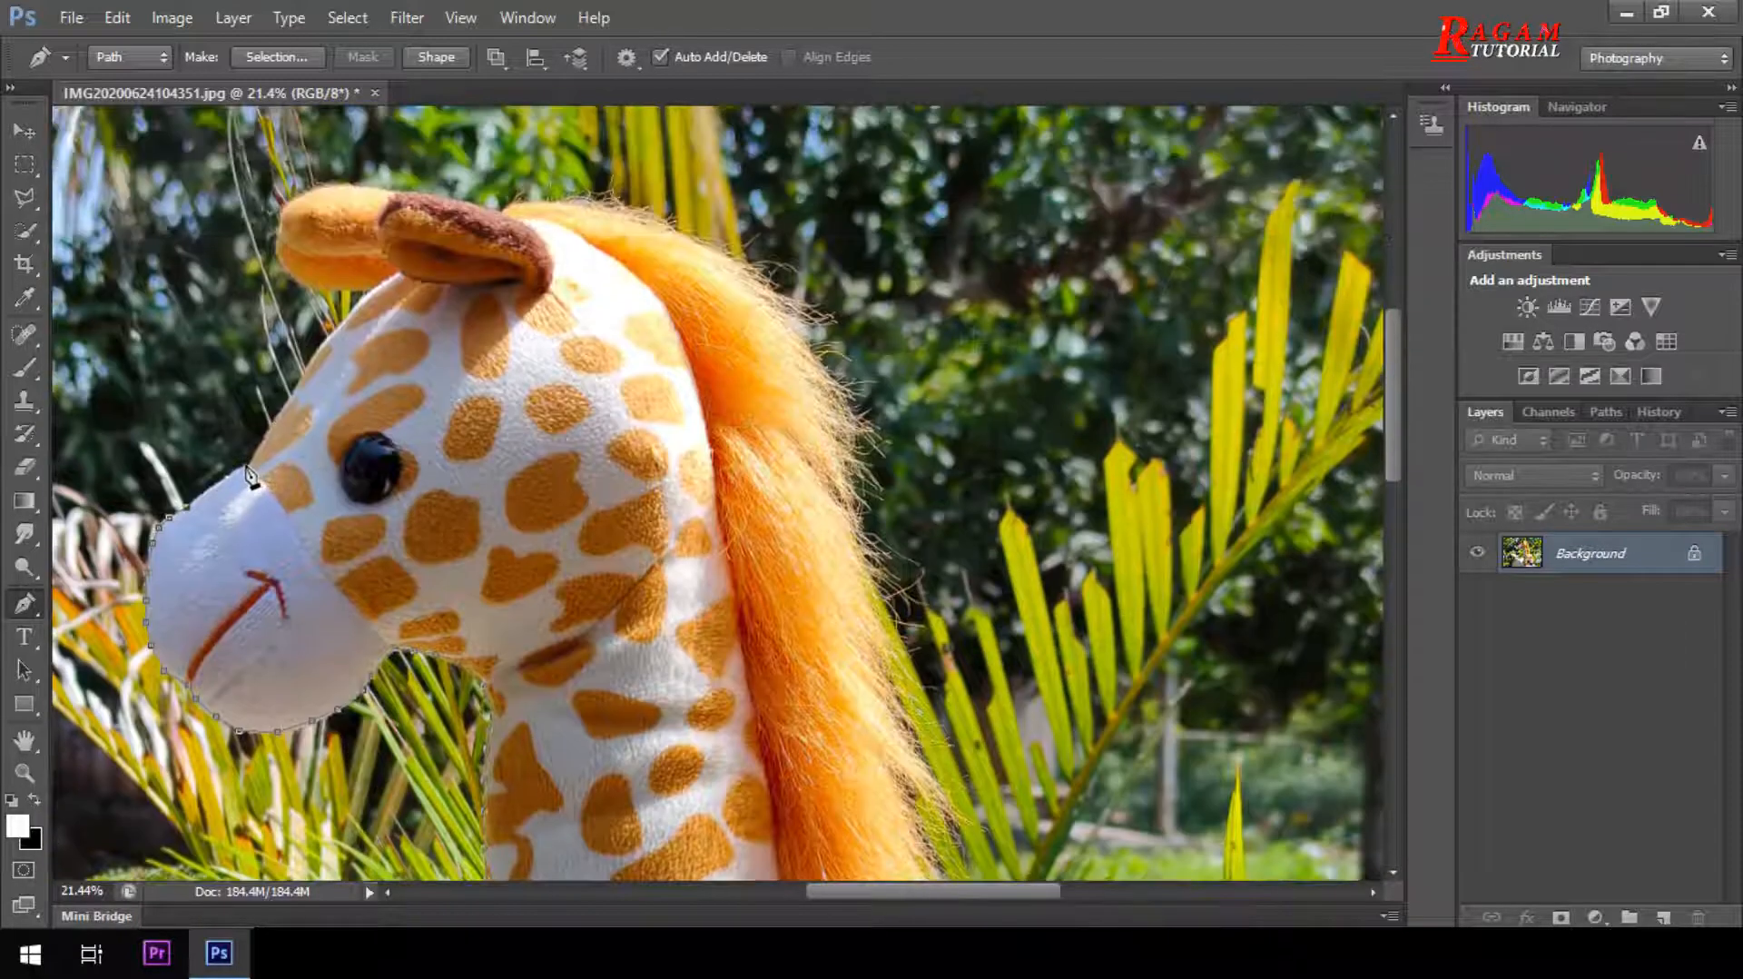
{"action": "left_click", "coordinate": [244, 466]}
{"action": "left_click", "coordinate": [269, 430]}
{"action": "left_click", "coordinate": [332, 336]}
{"action": "left_click", "coordinate": [368, 299]}
{"action": "left_click", "coordinate": [375, 291]}
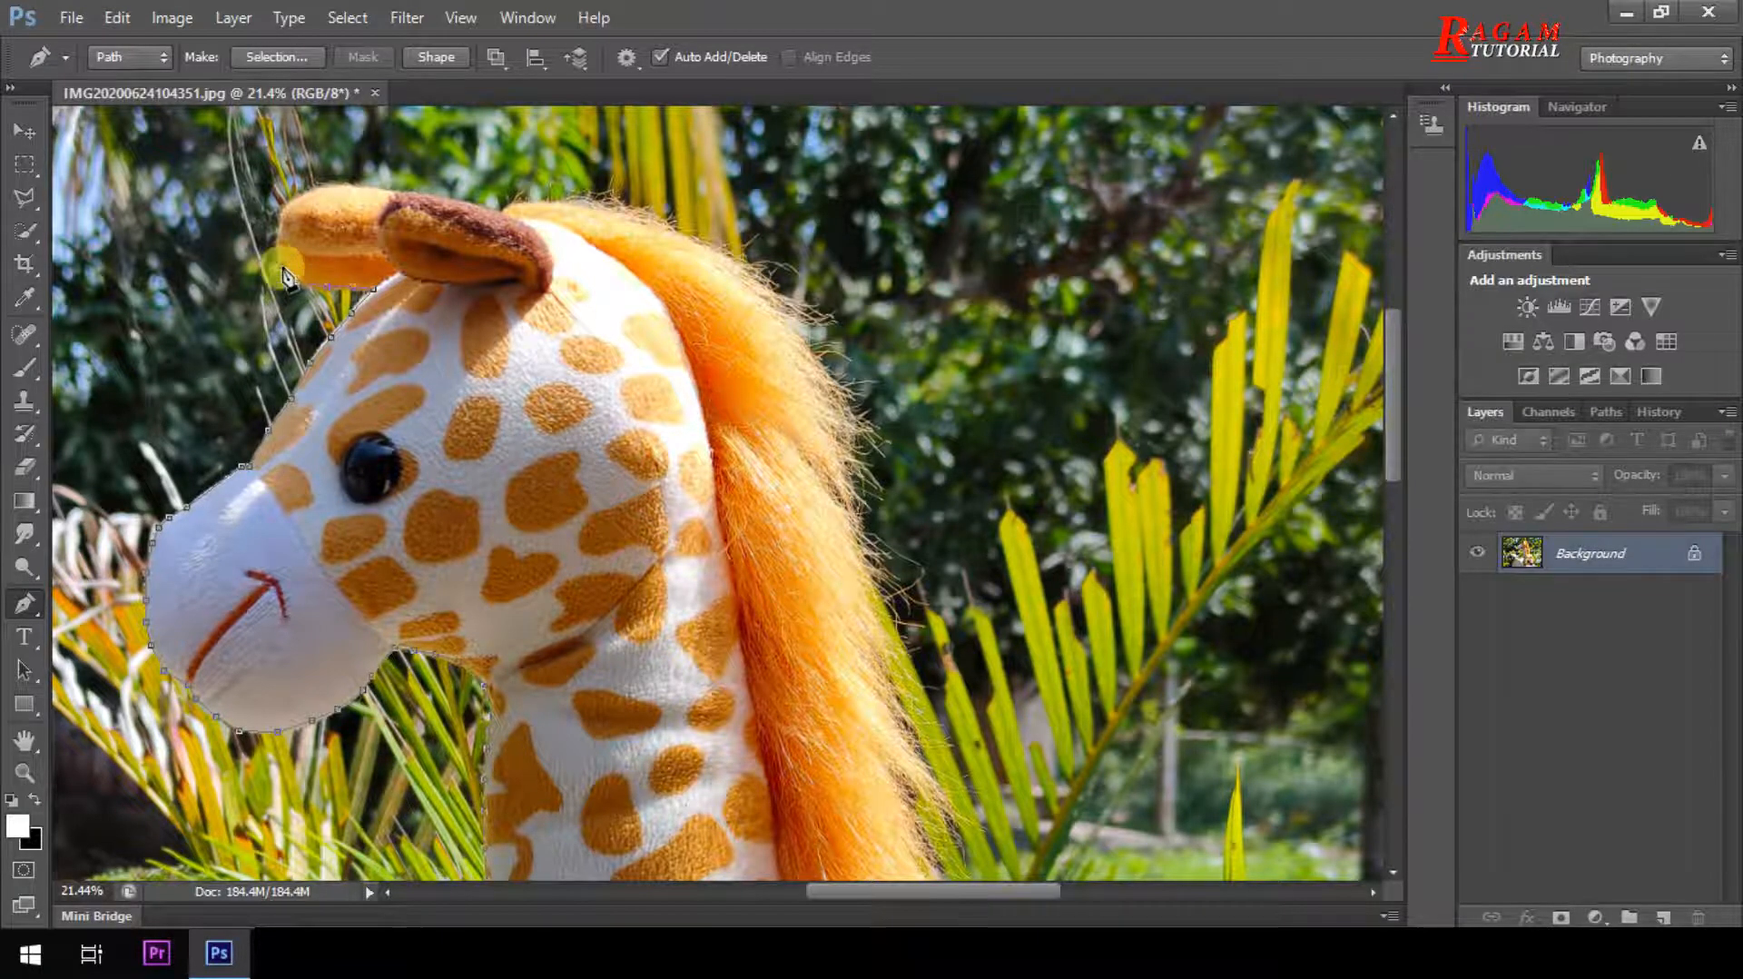
Outline both ears with path points, ending where the mane begins behind them.
{"action": "left_click_drag", "start_coordinate": [284, 277], "coordinate": [269, 414]}
{"action": "left_click", "coordinate": [276, 411]}
{"action": "left_click", "coordinate": [282, 388]}
{"action": "left_click", "coordinate": [285, 369]}
{"action": "left_click", "coordinate": [300, 357]}
{"action": "left_click", "coordinate": [324, 351]}
{"action": "left_click", "coordinate": [400, 356]}
{"action": "left_click", "coordinate": [498, 373]}
{"action": "left_click", "coordinate": [548, 364]}
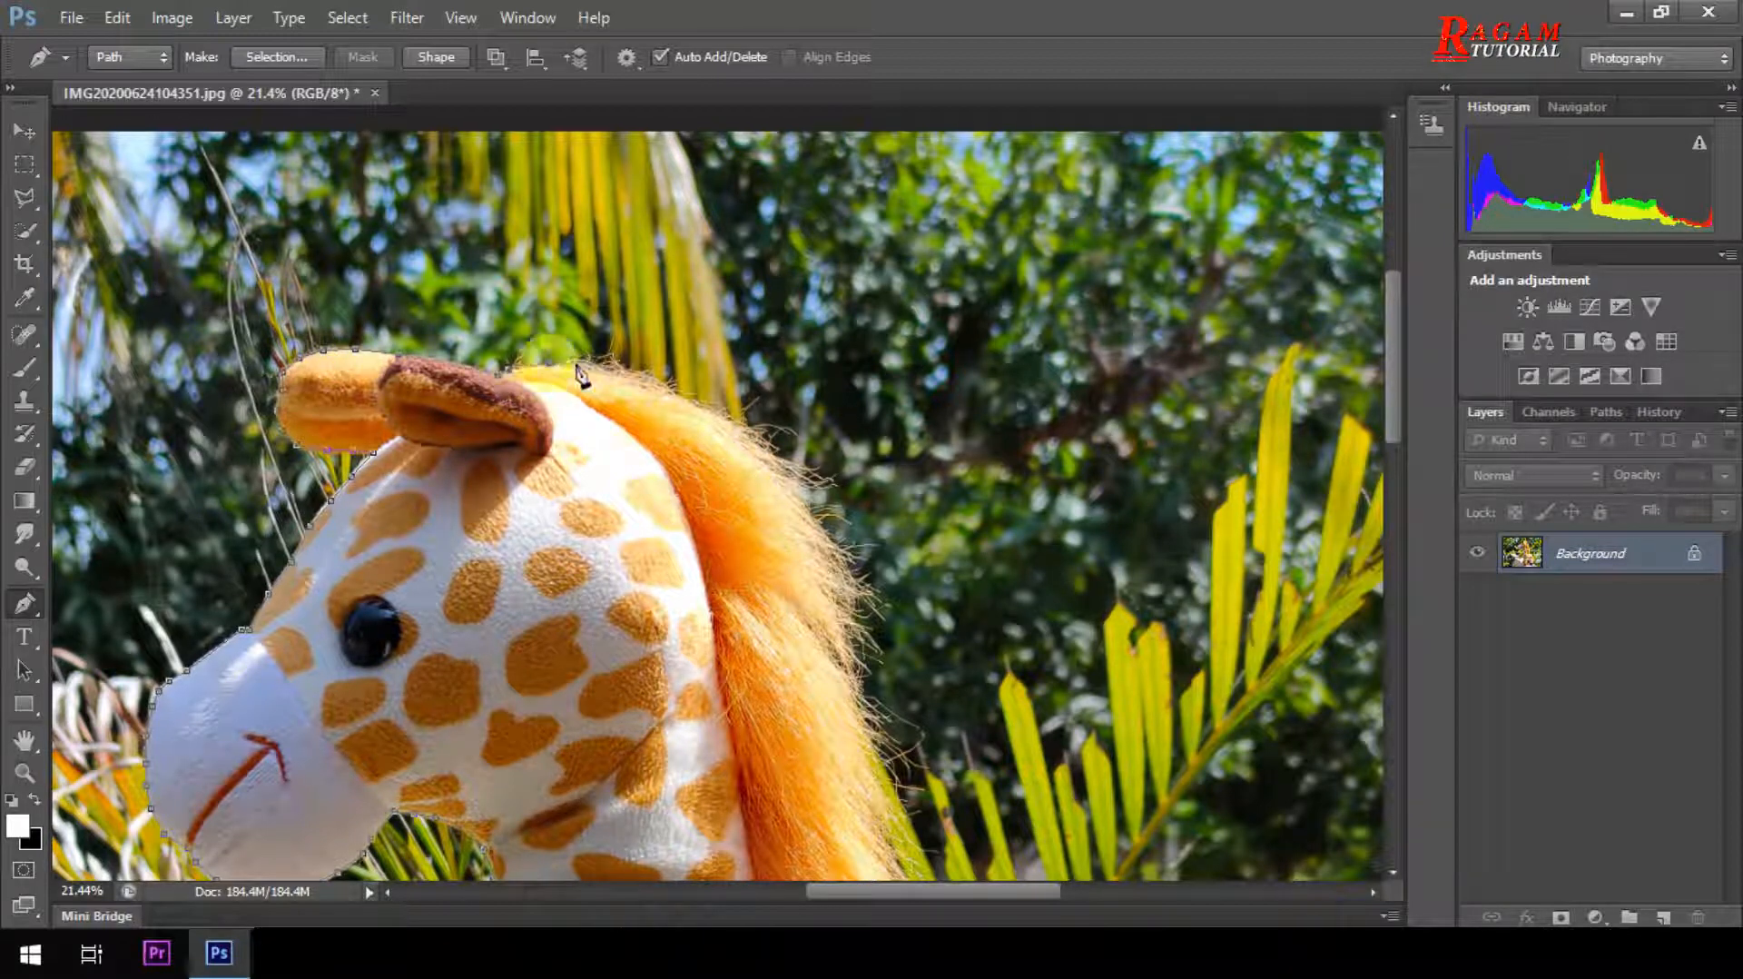
Extend the path over the crest of the mane at the back of the head.
{"action": "left_click", "coordinate": [624, 374]}
{"action": "left_click", "coordinate": [670, 390]}
{"action": "left_click", "coordinate": [714, 412]}
{"action": "left_click", "coordinate": [749, 426]}
{"action": "left_click", "coordinate": [773, 441]}
{"action": "left_click", "coordinate": [776, 473]}
{"action": "left_click", "coordinate": [795, 496]}
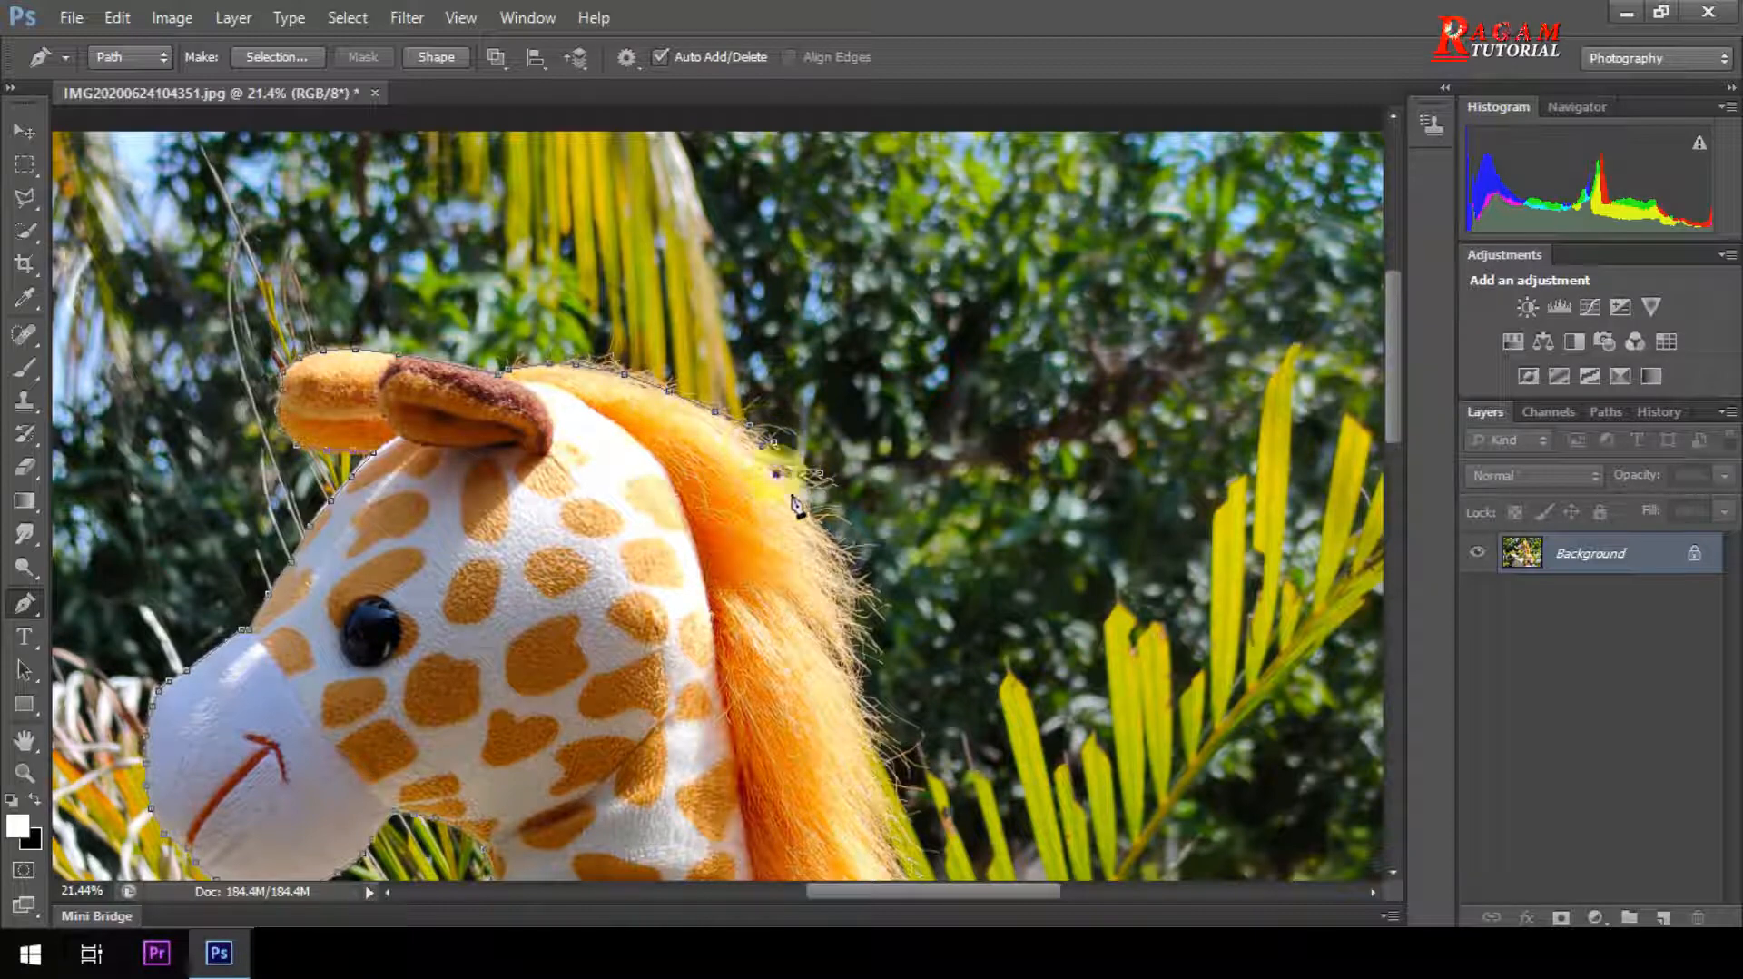
Trace the ragged back edge of the upper mane with closely spaced anchor points.
{"action": "left_click", "coordinate": [868, 580]}
{"action": "left_click", "coordinate": [876, 604]}
{"action": "left_click", "coordinate": [869, 633]}
{"action": "left_click", "coordinate": [874, 649]}
{"action": "left_click", "coordinate": [857, 639]}
{"action": "left_click", "coordinate": [862, 662]}
{"action": "left_click", "coordinate": [858, 680]}
{"action": "left_click", "coordinate": [888, 720]}
{"action": "left_click", "coordinate": [878, 730]}
{"action": "left_click", "coordinate": [878, 751]}
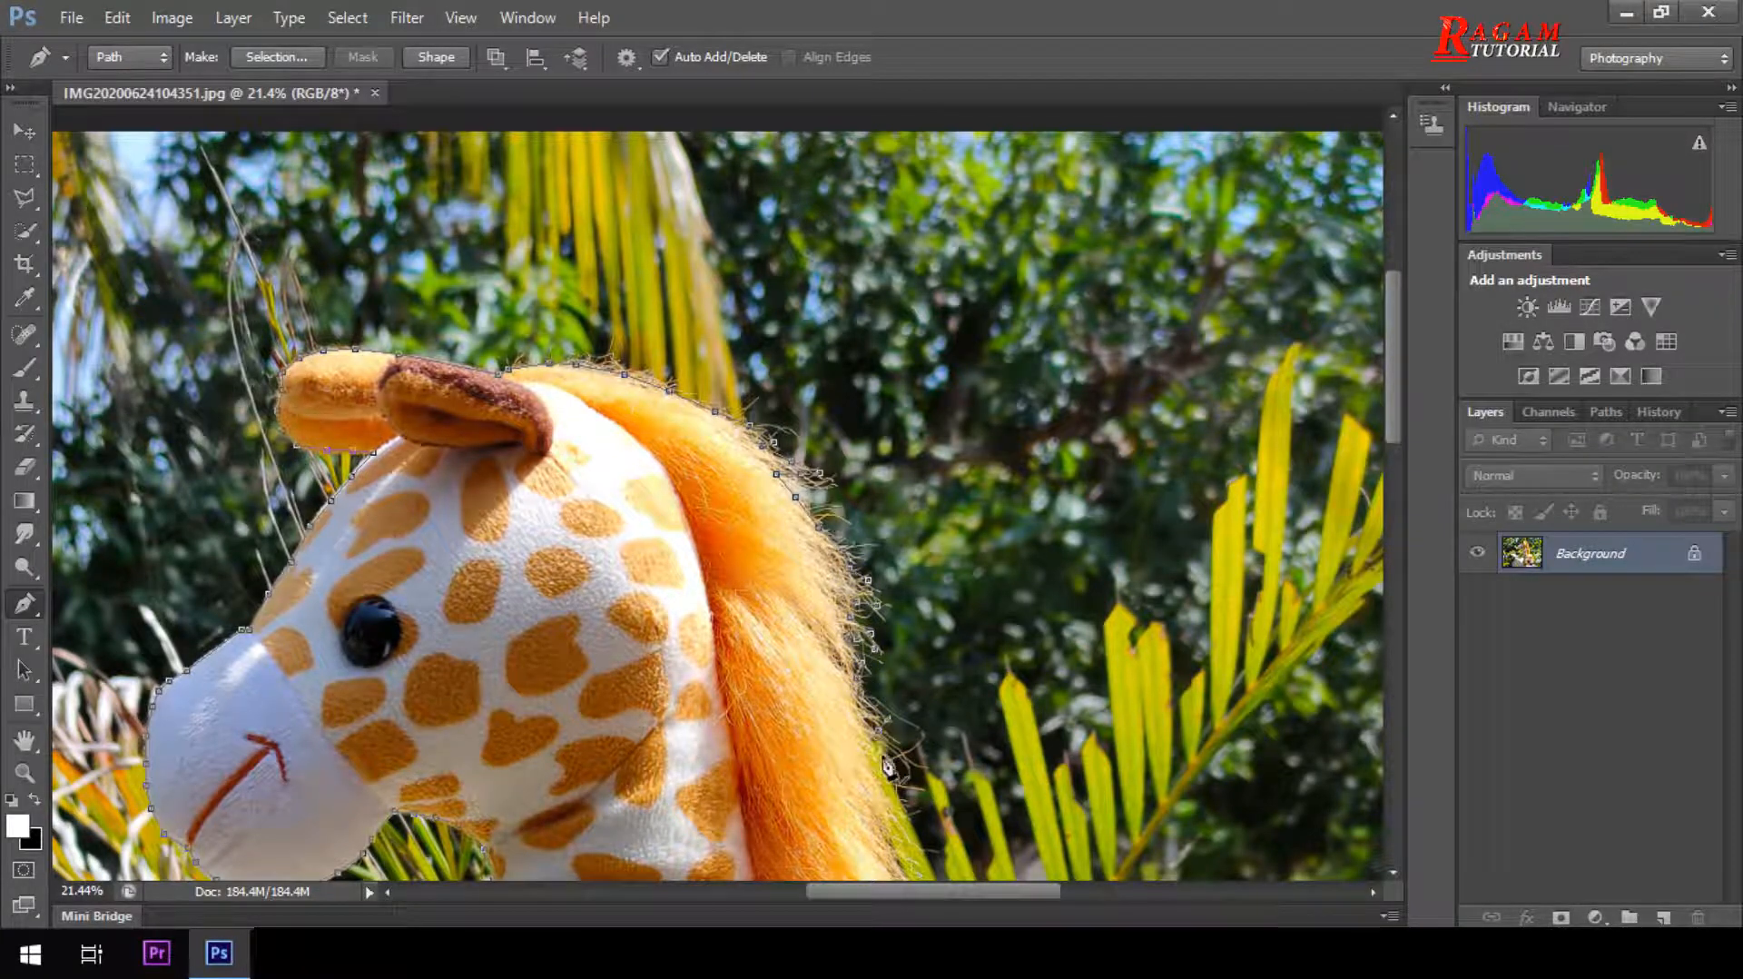
Continue the path down the middle part of the mane, following the protruding hair tufts.
{"action": "scroll", "coordinate": [889, 792], "scroll_direction": "down", "scroll_amount": 2}
{"action": "left_click", "coordinate": [883, 588]}
{"action": "left_click", "coordinate": [886, 610]}
{"action": "left_click", "coordinate": [918, 652]}
{"action": "left_click", "coordinate": [918, 679]}
{"action": "left_click", "coordinate": [944, 734]}
{"action": "left_click", "coordinate": [959, 756]}
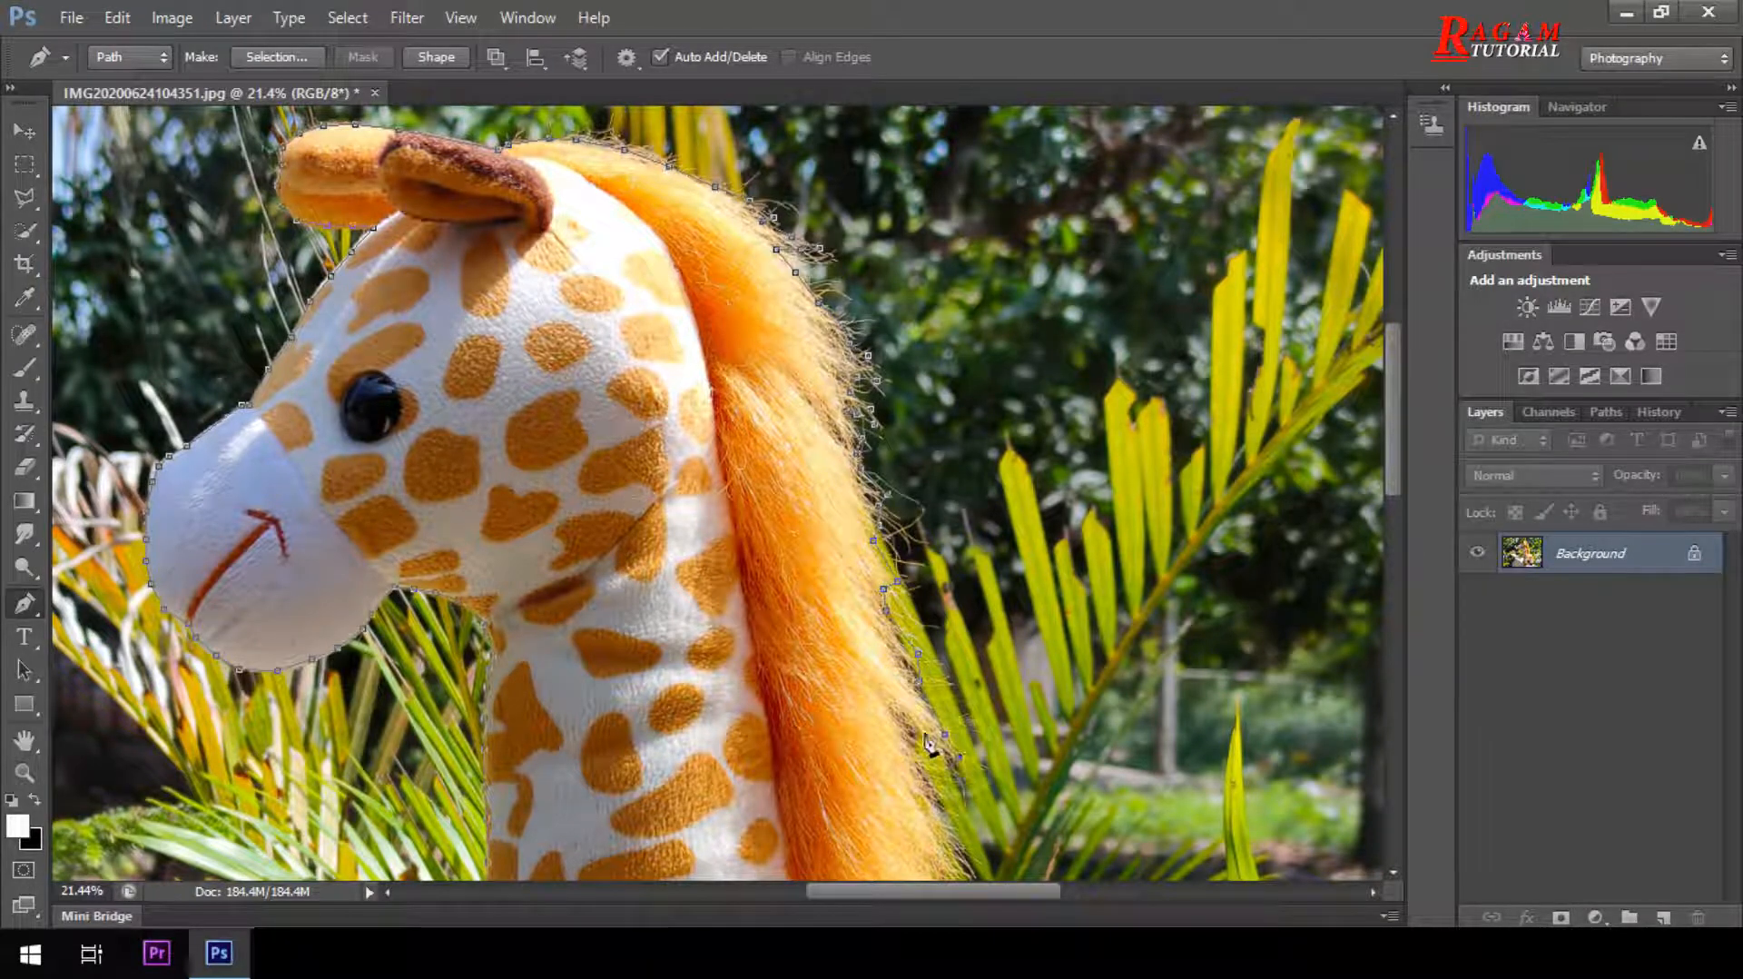
{"action": "left_click", "coordinate": [908, 714]}
{"action": "left_click", "coordinate": [922, 733]}
{"action": "left_click", "coordinate": [923, 758]}
Trace the lower part of the mane down to where it meets the giraffe's back.
{"action": "scroll", "coordinate": [923, 757], "scroll_direction": "down", "scroll_amount": 4}
{"action": "left_click", "coordinate": [931, 638]}
{"action": "left_click", "coordinate": [941, 663]}
{"action": "left_click", "coordinate": [939, 686]}
{"action": "left_click", "coordinate": [953, 716]}
{"action": "left_click", "coordinate": [954, 783]}
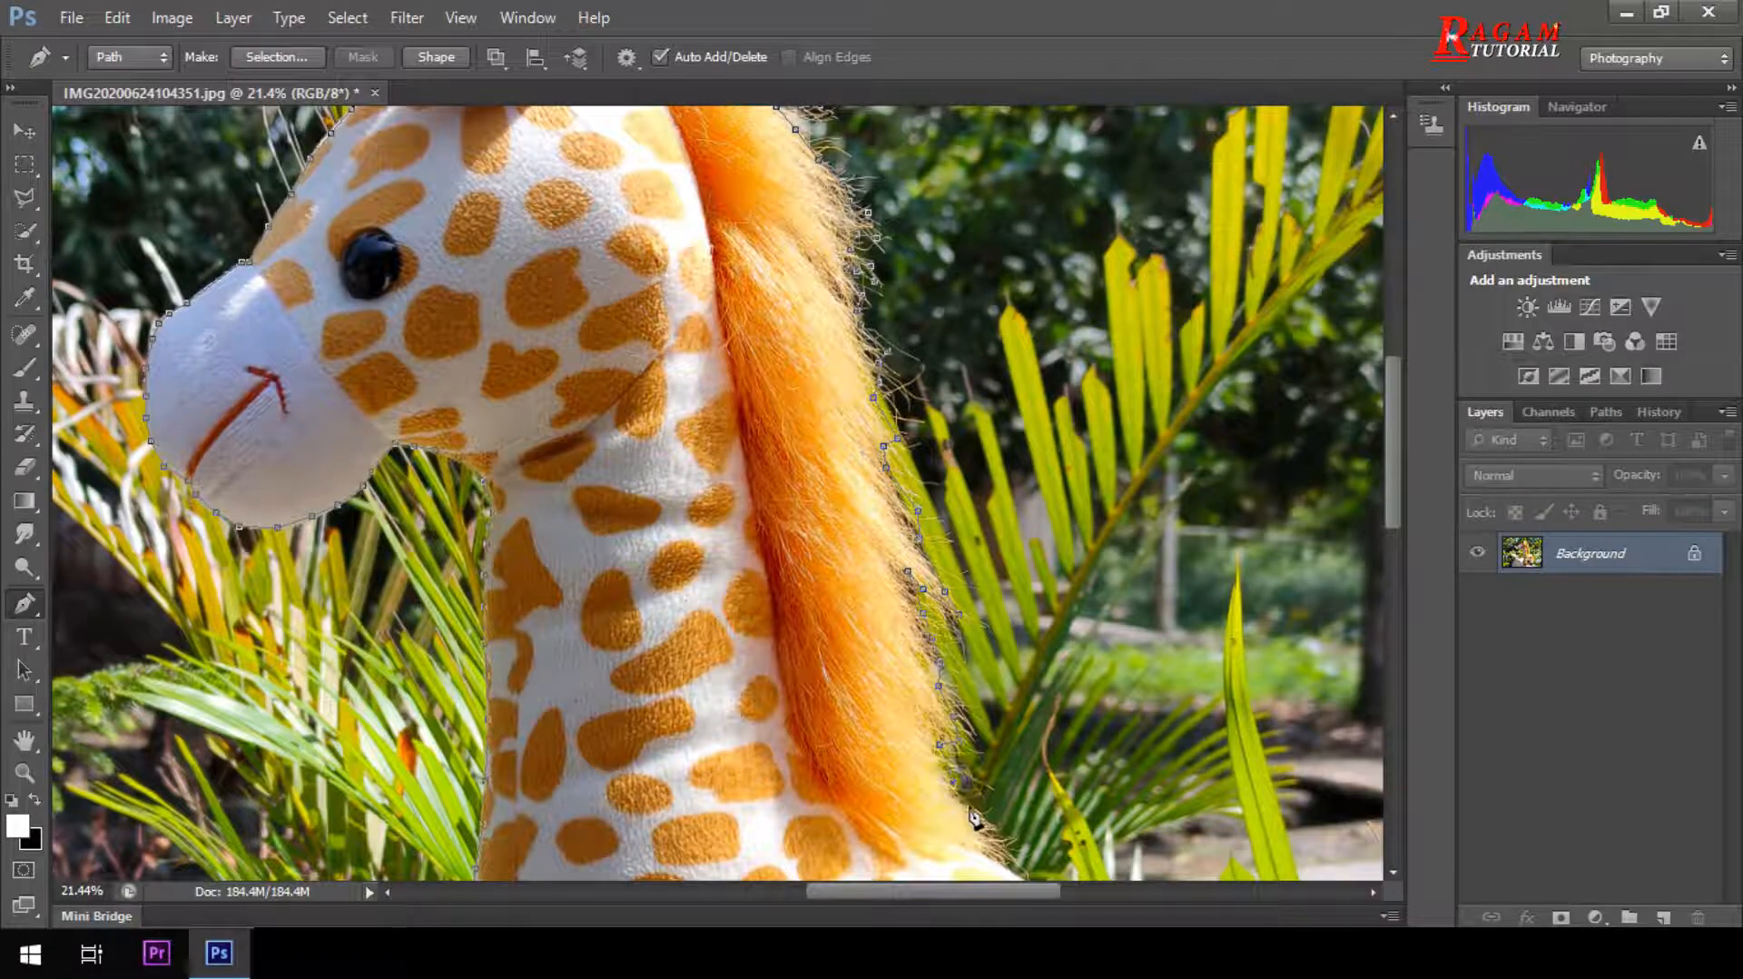
{"action": "left_click", "coordinate": [997, 832]}
{"action": "left_click", "coordinate": [1005, 859]}
Extend the path from the end of the mane along the top of the giraffe's back.
{"action": "scroll", "coordinate": [1008, 862], "scroll_direction": "down", "scroll_amount": 4}
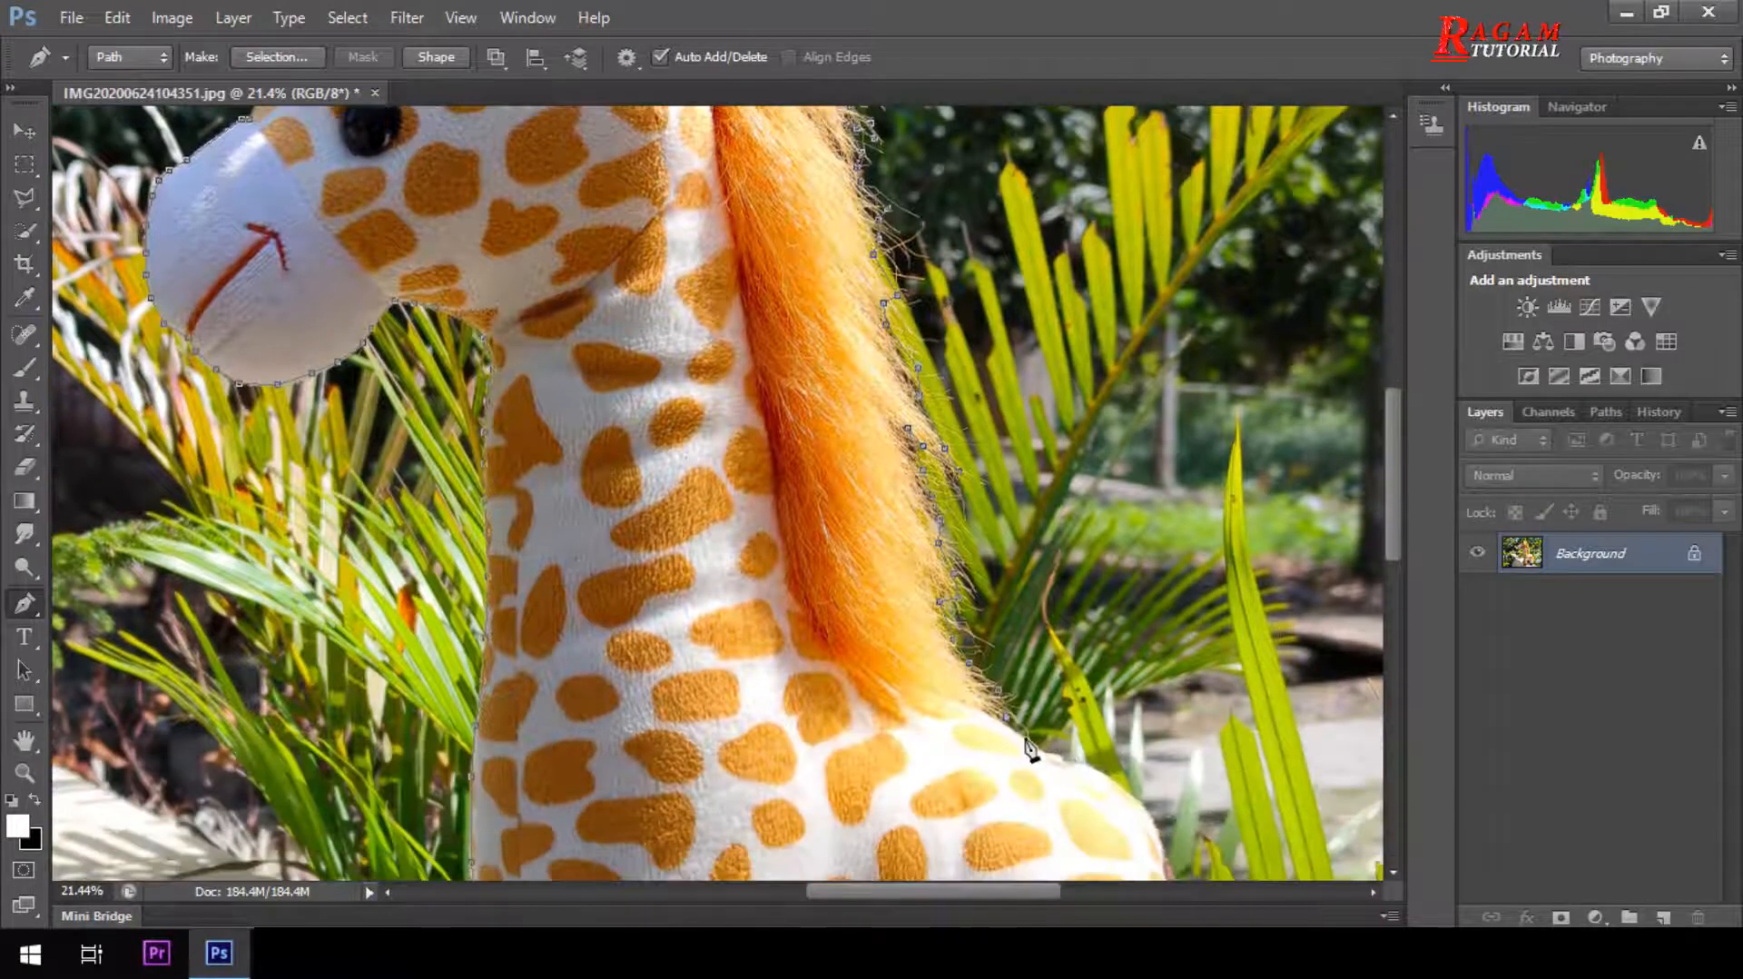
{"action": "left_click", "coordinate": [1007, 728]}
{"action": "left_click", "coordinate": [1042, 750]}
{"action": "left_click", "coordinate": [1070, 765]}
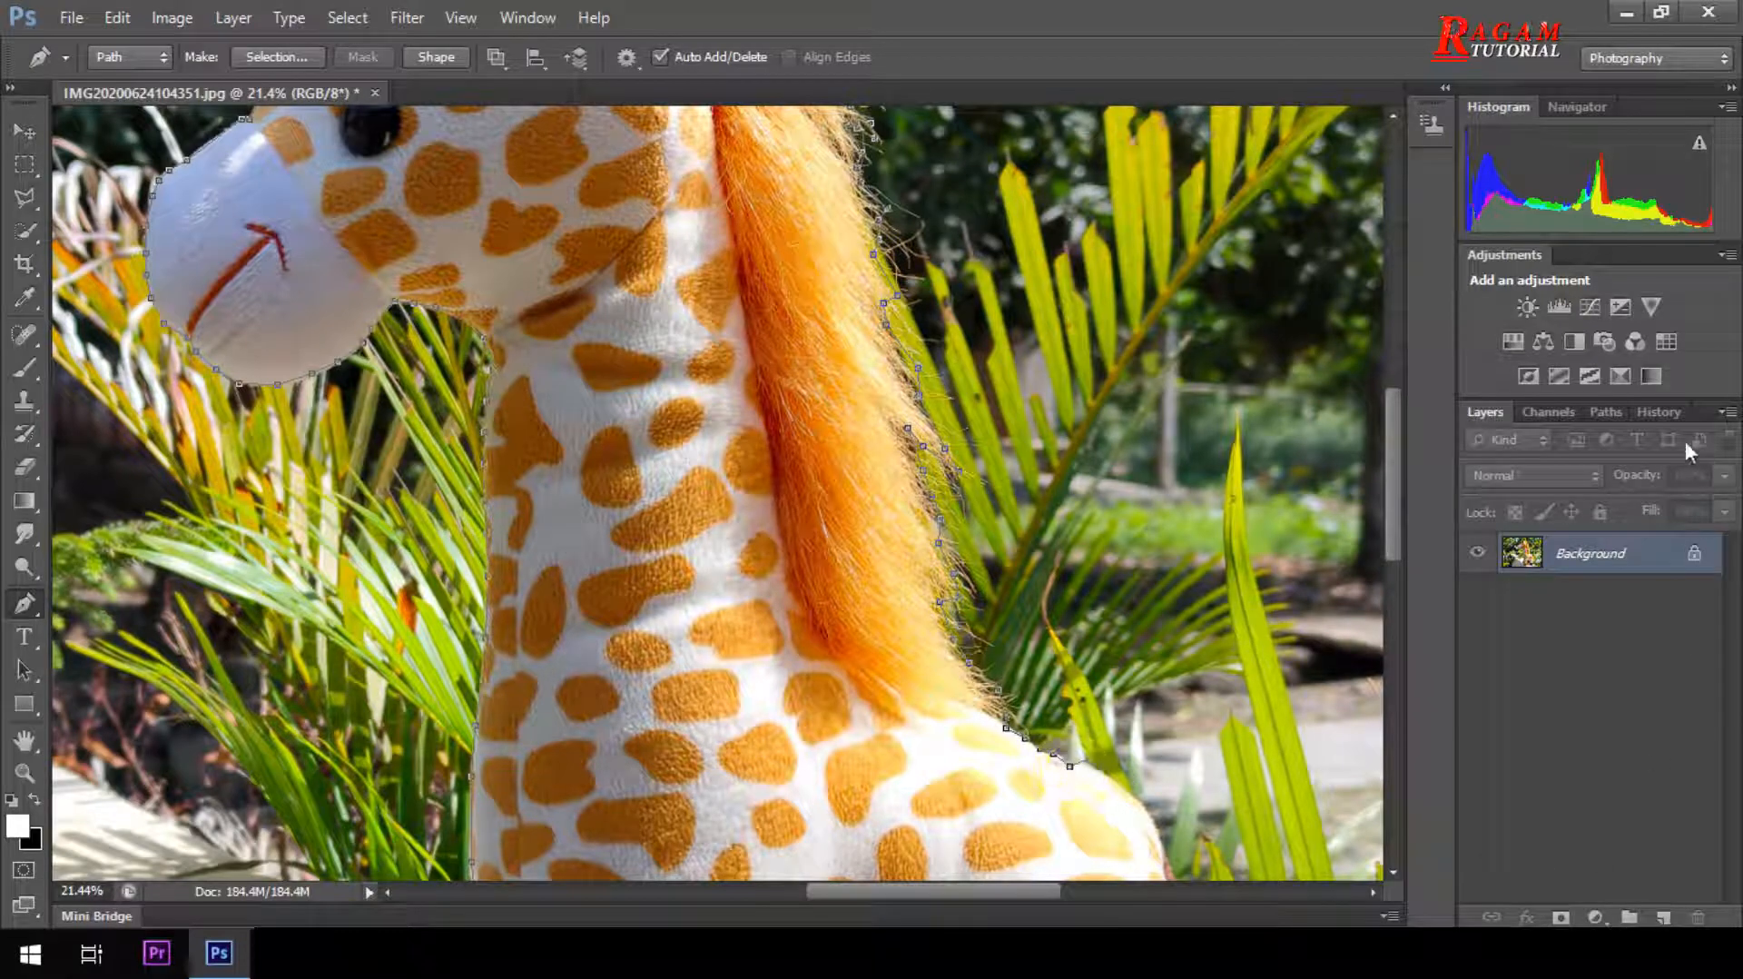
Delete the latest history state to remove the last anchor point placed on the back.
{"action": "left_click", "coordinate": [1659, 412]}
{"action": "left_click", "coordinate": [1697, 917]}
{"action": "left_click", "coordinate": [799, 376]}
{"action": "left_click", "coordinate": [1472, 412]}
Trace the path around the rump and down the upper part of the near hind leg.
{"action": "left_click", "coordinate": [1147, 813]}
{"action": "scroll", "coordinate": [1148, 813], "scroll_direction": "down", "scroll_amount": 5}
{"action": "left_click", "coordinate": [1161, 486]}
{"action": "left_click", "coordinate": [1174, 553]}
{"action": "left_click", "coordinate": [1184, 590]}
{"action": "left_click", "coordinate": [1191, 623]}
{"action": "left_click", "coordinate": [1196, 662]}
{"action": "left_click", "coordinate": [1196, 698]}
{"action": "left_click", "coordinate": [1193, 751]}
Continue the path down the back edge of the near hind leg to the top of its hoof.
{"action": "scroll", "coordinate": [1197, 676], "scroll_direction": "down", "scroll_amount": 3}
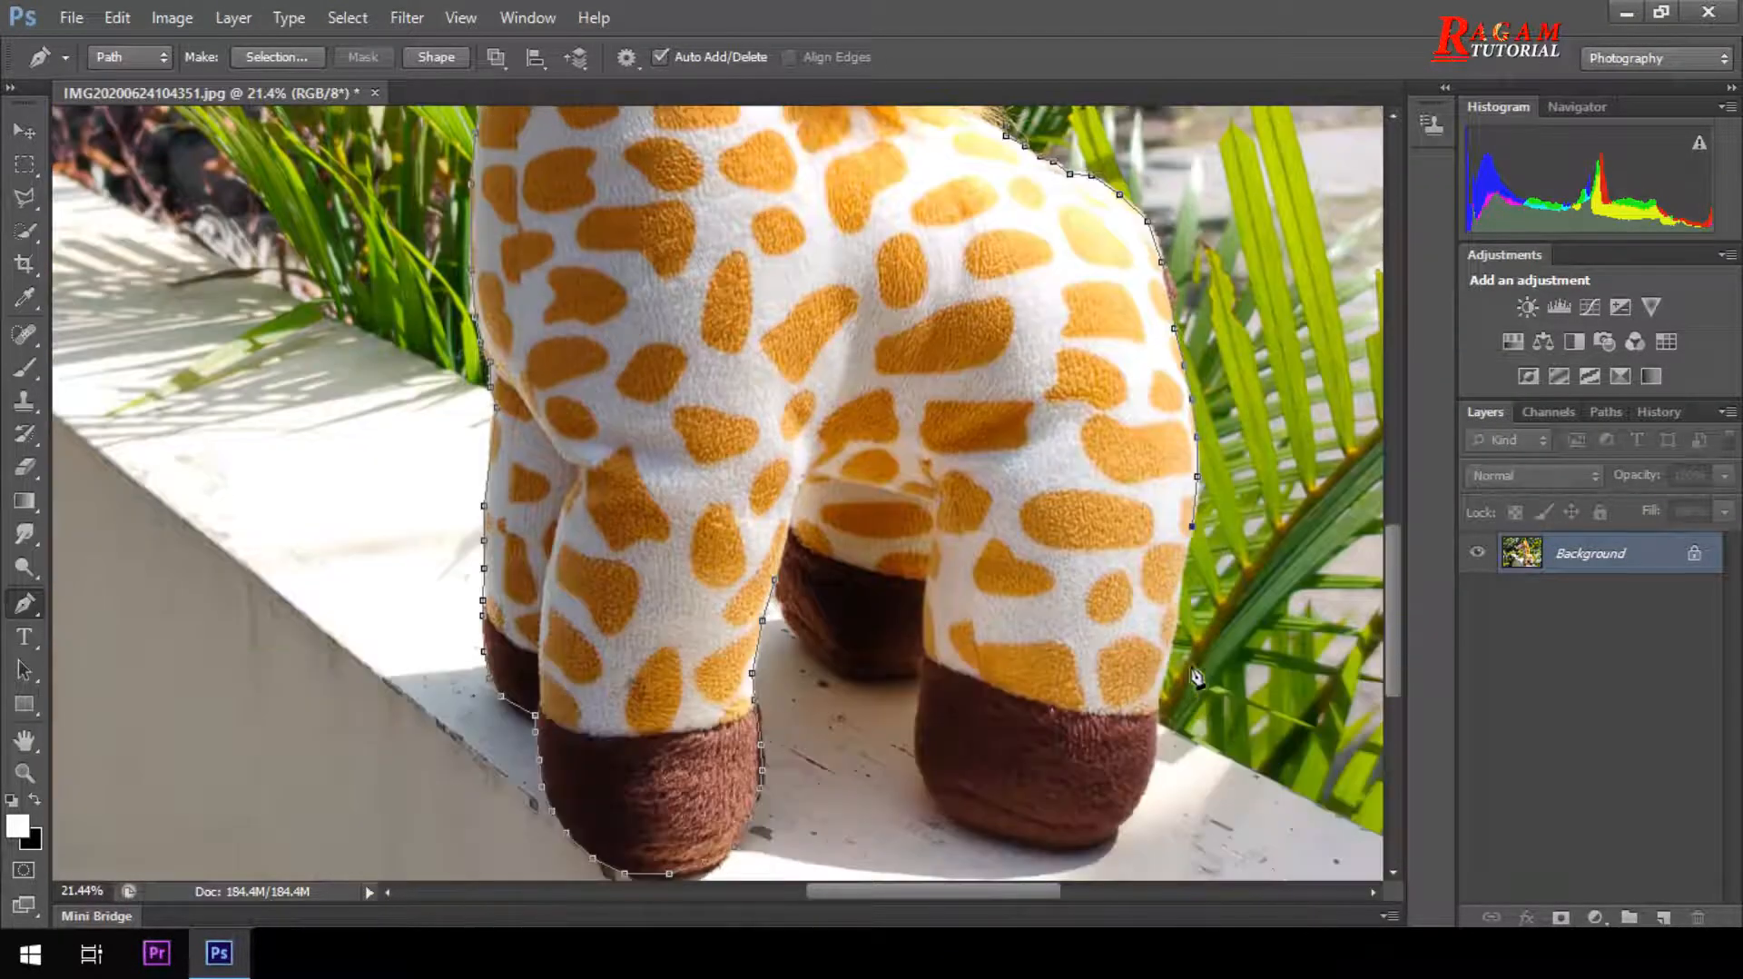
{"action": "left_click", "coordinate": [1181, 574]}
{"action": "left_click", "coordinate": [1177, 619]}
{"action": "left_click", "coordinate": [1169, 648]}
{"action": "left_click", "coordinate": [1157, 703]}
{"action": "left_click", "coordinate": [1159, 740]}
{"action": "left_click", "coordinate": [1148, 777]}
{"action": "left_click", "coordinate": [1662, 412]}
{"action": "left_click", "coordinate": [1697, 917]}
{"action": "left_click", "coordinate": [793, 379]}
{"action": "left_click", "coordinate": [1697, 917]}
{"action": "left_click", "coordinate": [831, 372]}
{"action": "left_click", "coordinate": [1468, 412]}
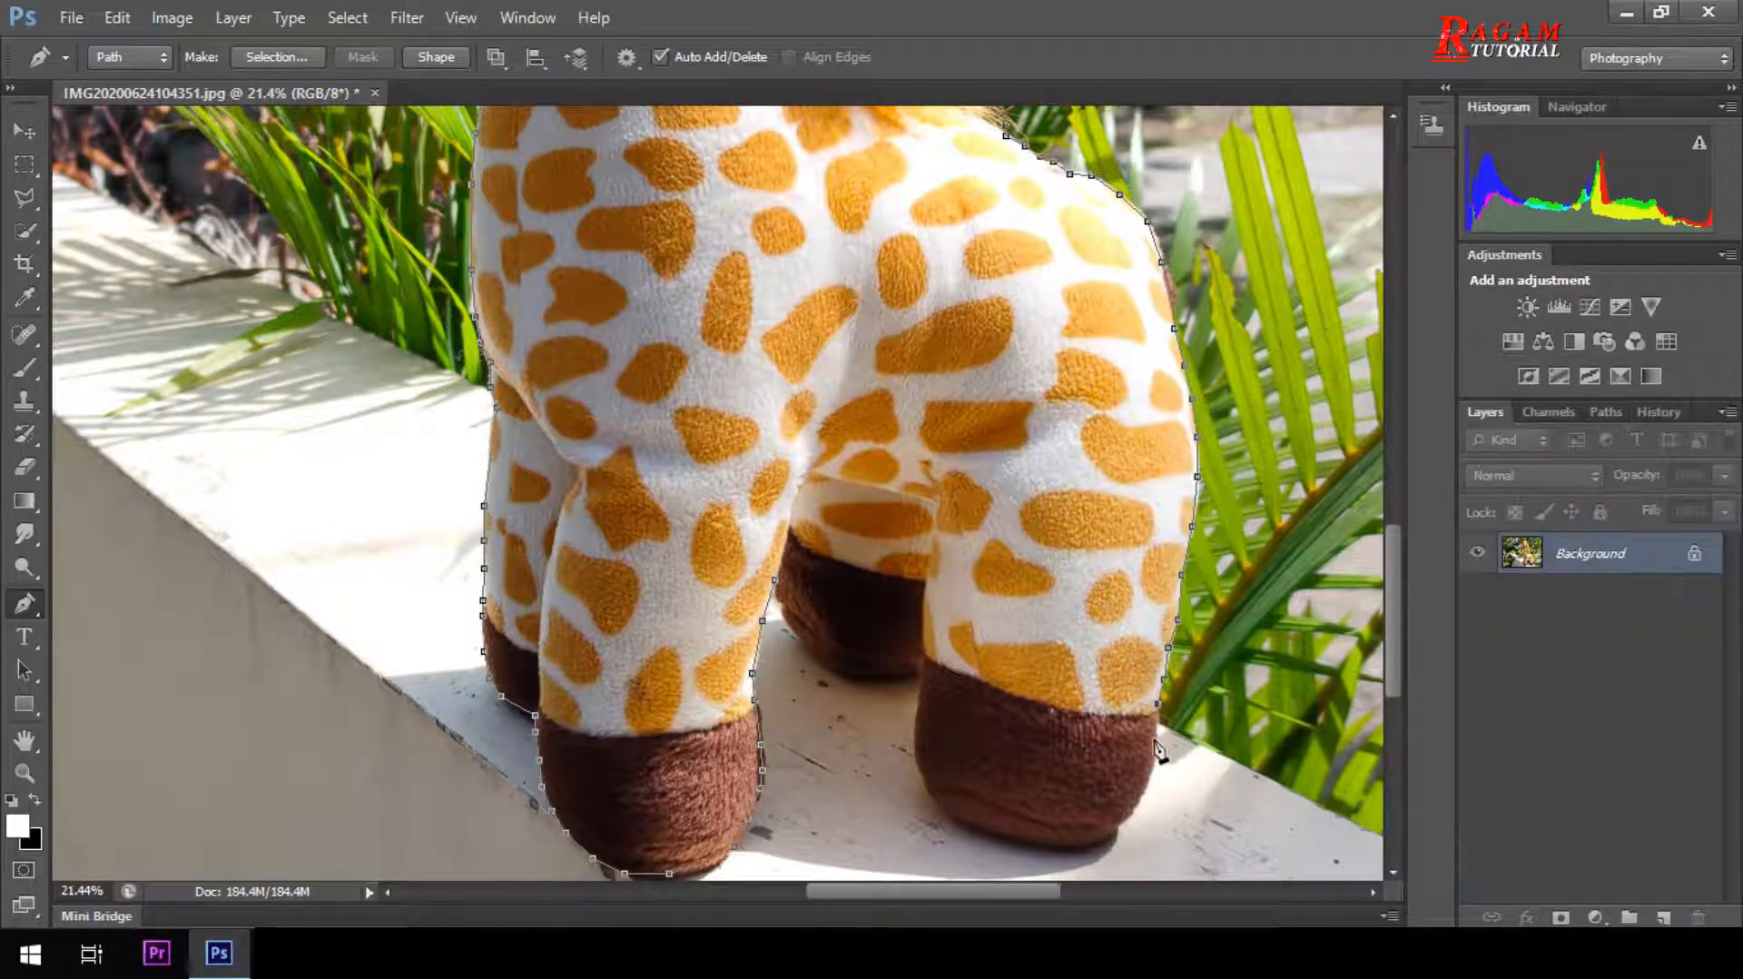
Trace the path around the near hind hoof, from its back edge along the underside to its front edge.
{"action": "left_click", "coordinate": [1152, 773]}
{"action": "left_click", "coordinate": [1138, 799]}
{"action": "left_click", "coordinate": [1120, 821]}
{"action": "left_click", "coordinate": [1103, 837]}
{"action": "left_click", "coordinate": [1071, 848]}
{"action": "left_click", "coordinate": [1020, 842]}
{"action": "left_click", "coordinate": [970, 829]}
{"action": "left_click", "coordinate": [940, 809]}
{"action": "left_click", "coordinate": [921, 781]}
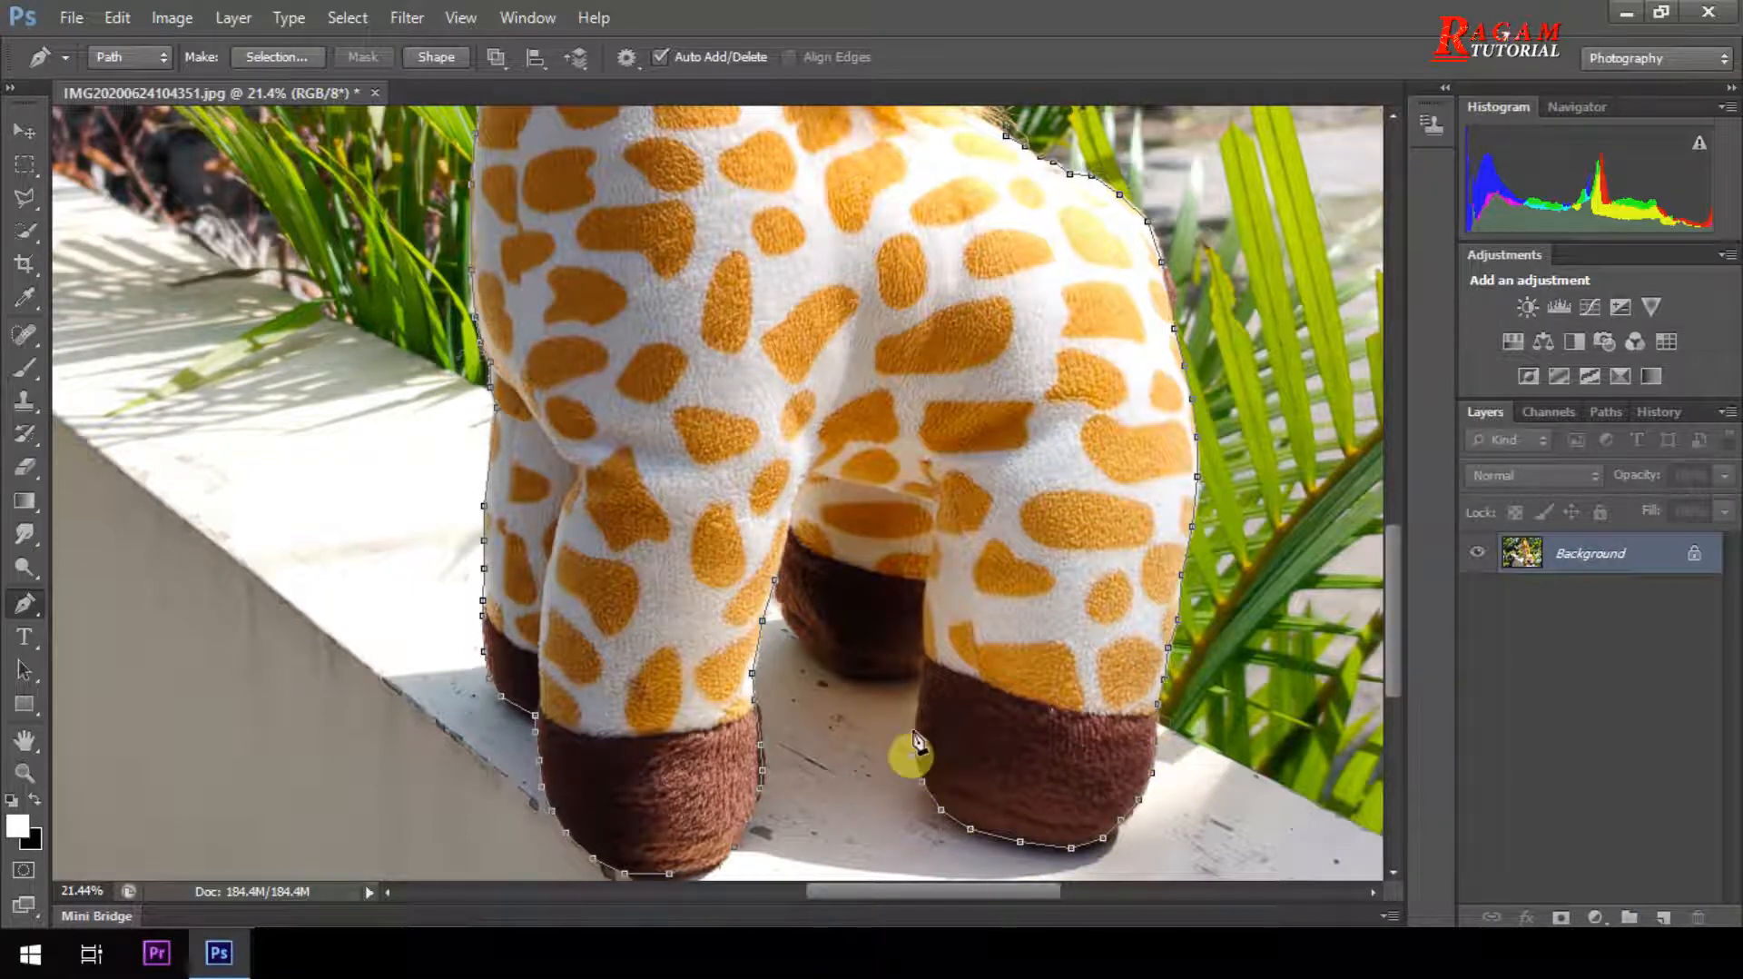
Trace around the far hind hoof and close the path at its starting point between the legs.
{"action": "left_click", "coordinate": [922, 676]}
{"action": "left_click", "coordinate": [909, 674]}
{"action": "left_click", "coordinate": [878, 678]}
{"action": "left_click", "coordinate": [800, 642]}
{"action": "left_click", "coordinate": [783, 617]}
{"action": "left_click", "coordinate": [775, 580]}
Convert the closed path into a new anti-aliased selection with 0 px feather and copy the selected giraffe to its own layer.
{"action": "scroll", "coordinate": [817, 549], "scroll_direction": "up", "scroll_amount": 3}
{"action": "scroll", "coordinate": [820, 551], "scroll_direction": "down", "scroll_amount": 5}
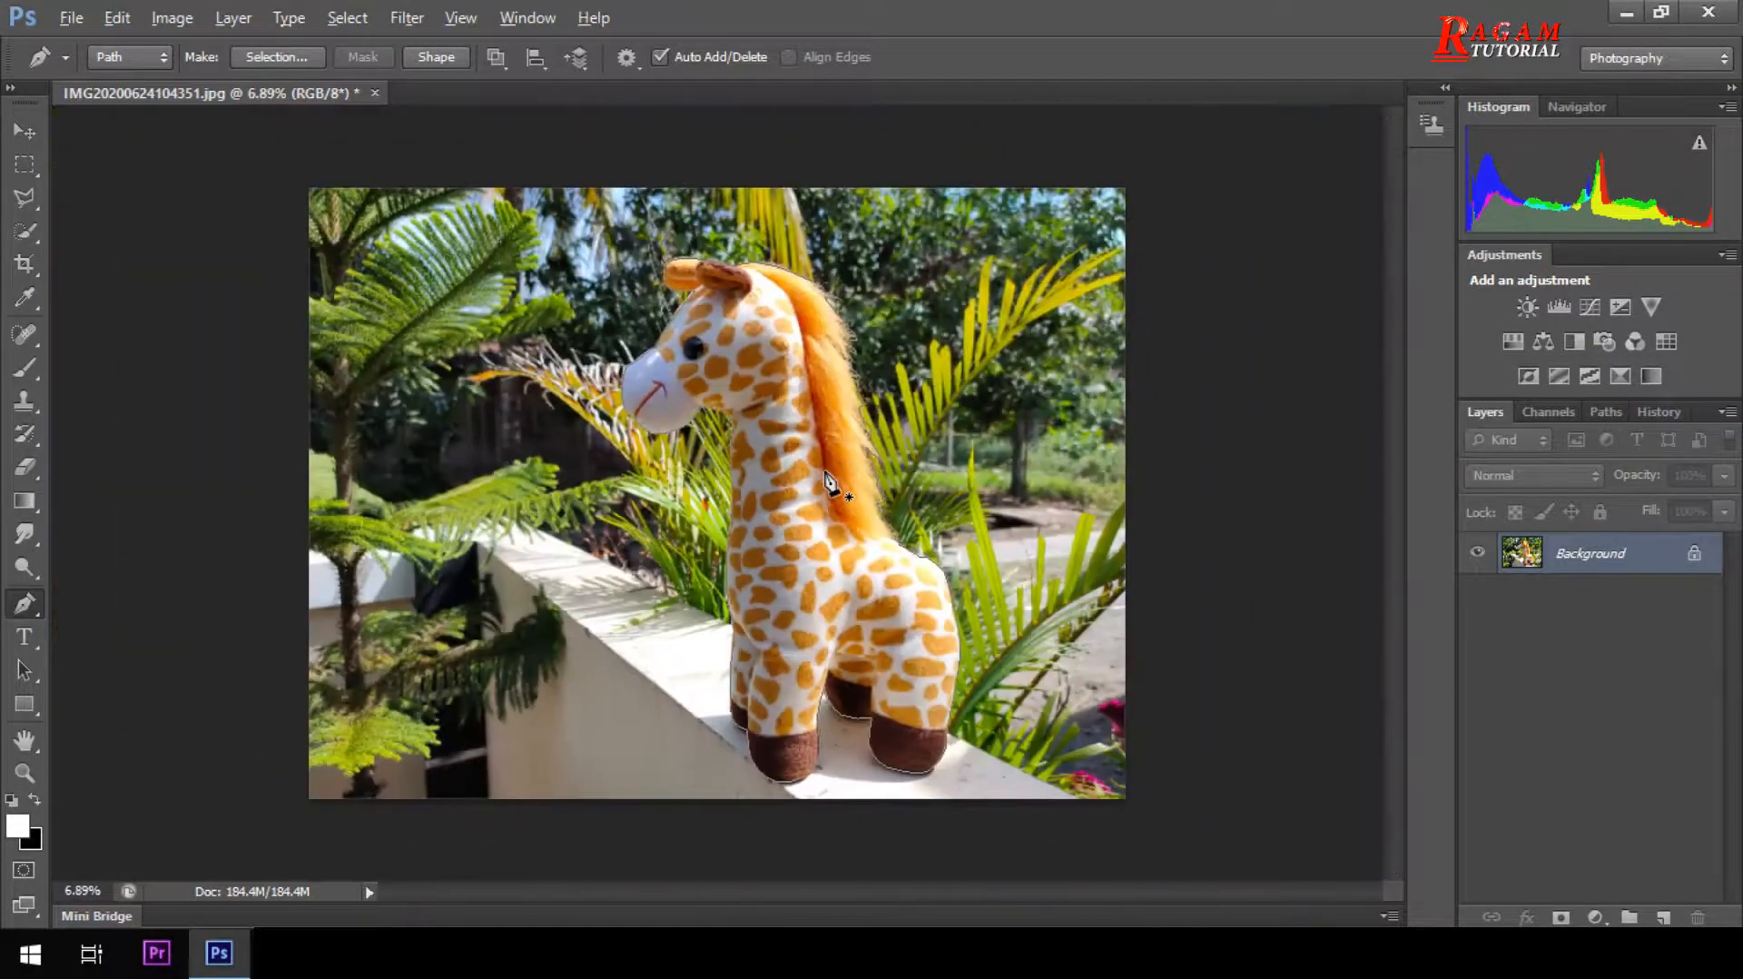
{"action": "right_click", "coordinate": [802, 433]}
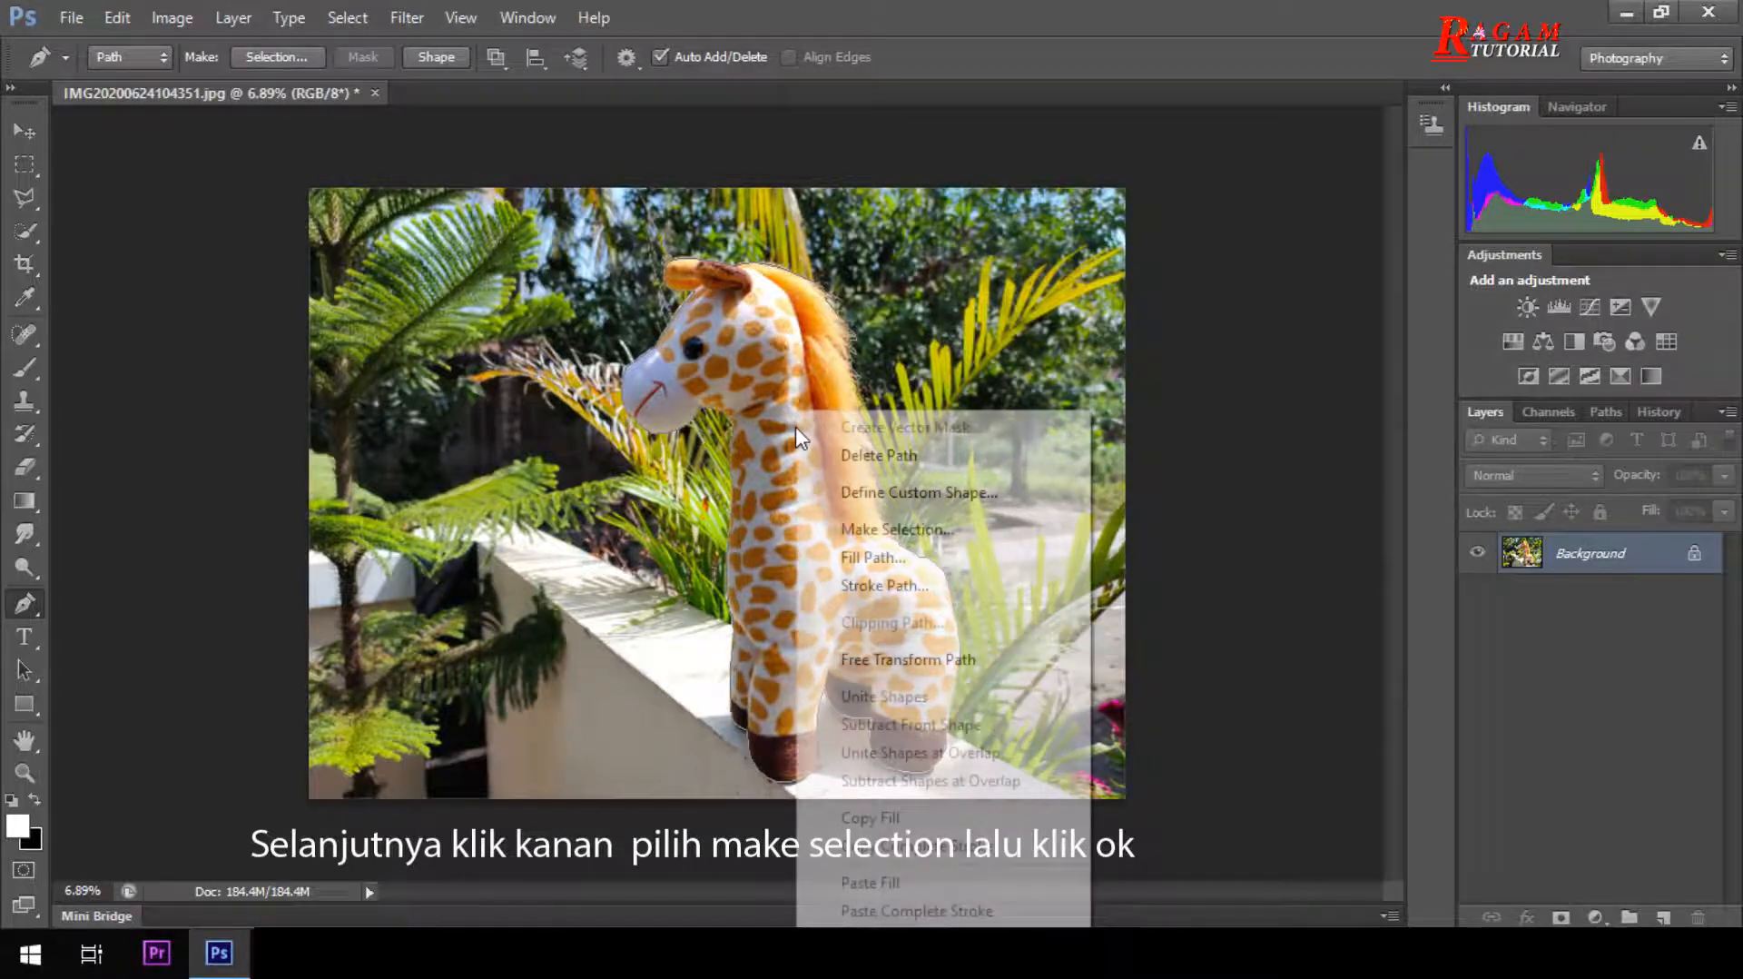
{"action": "left_click", "coordinate": [917, 532]}
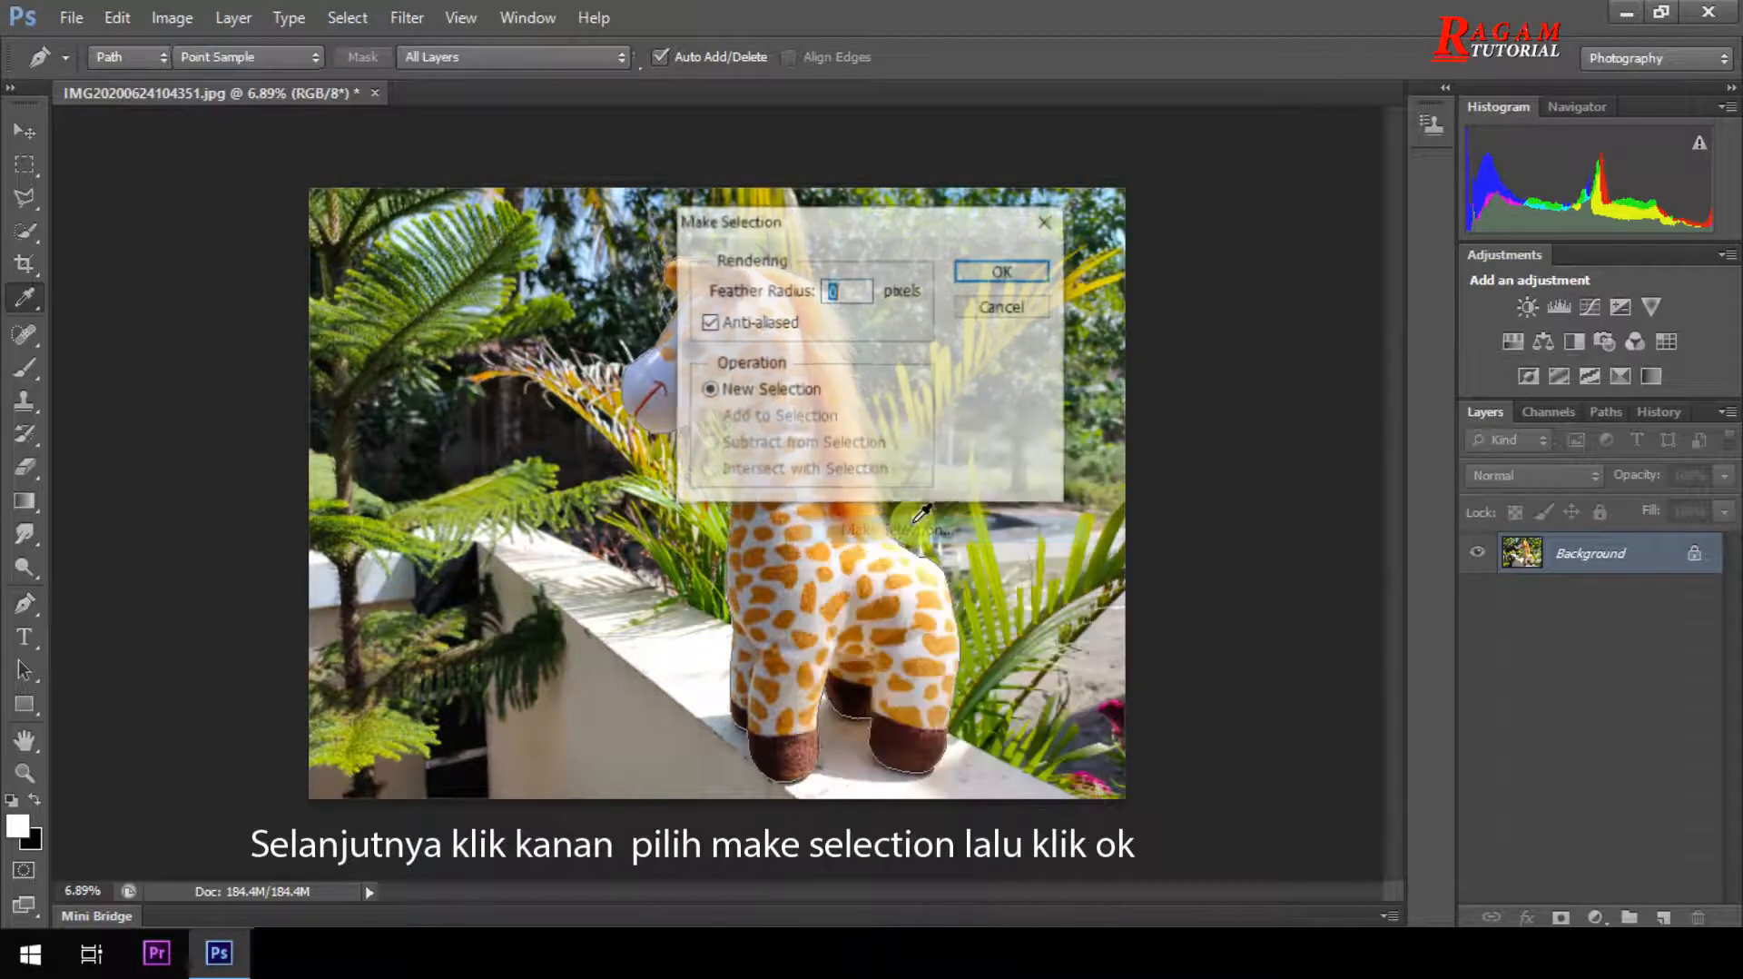
{"action": "left_click", "coordinate": [1003, 271]}
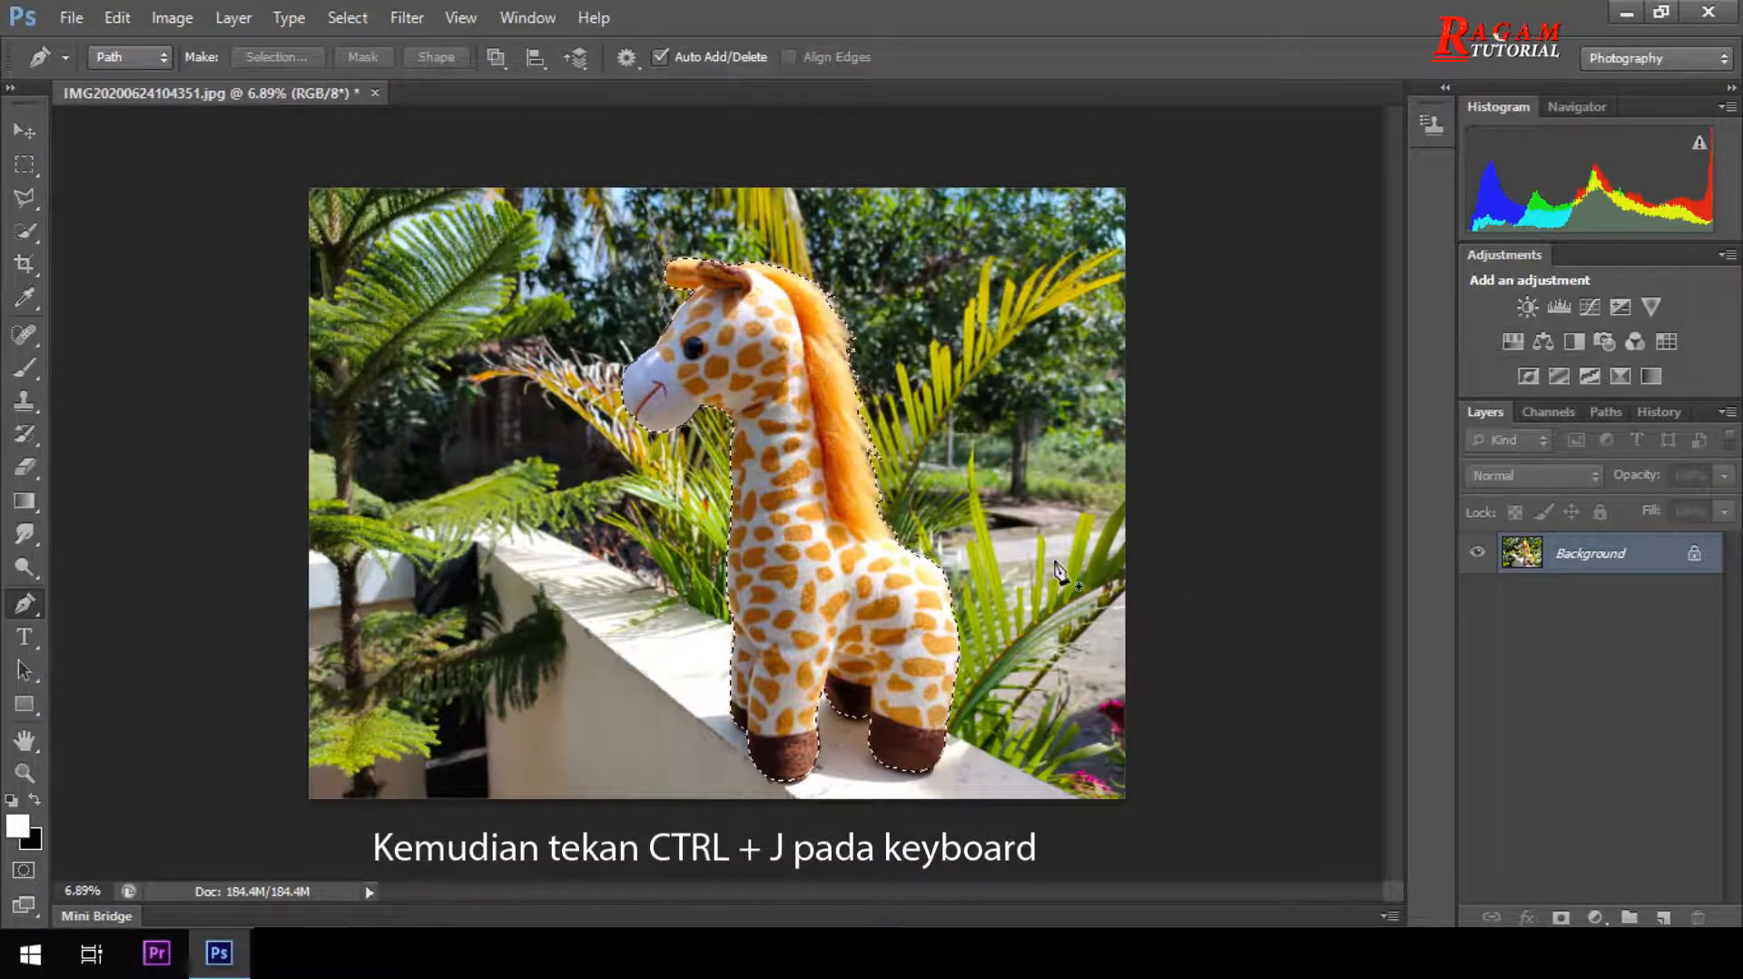
{"action": "key", "text": "ctrl+j"}
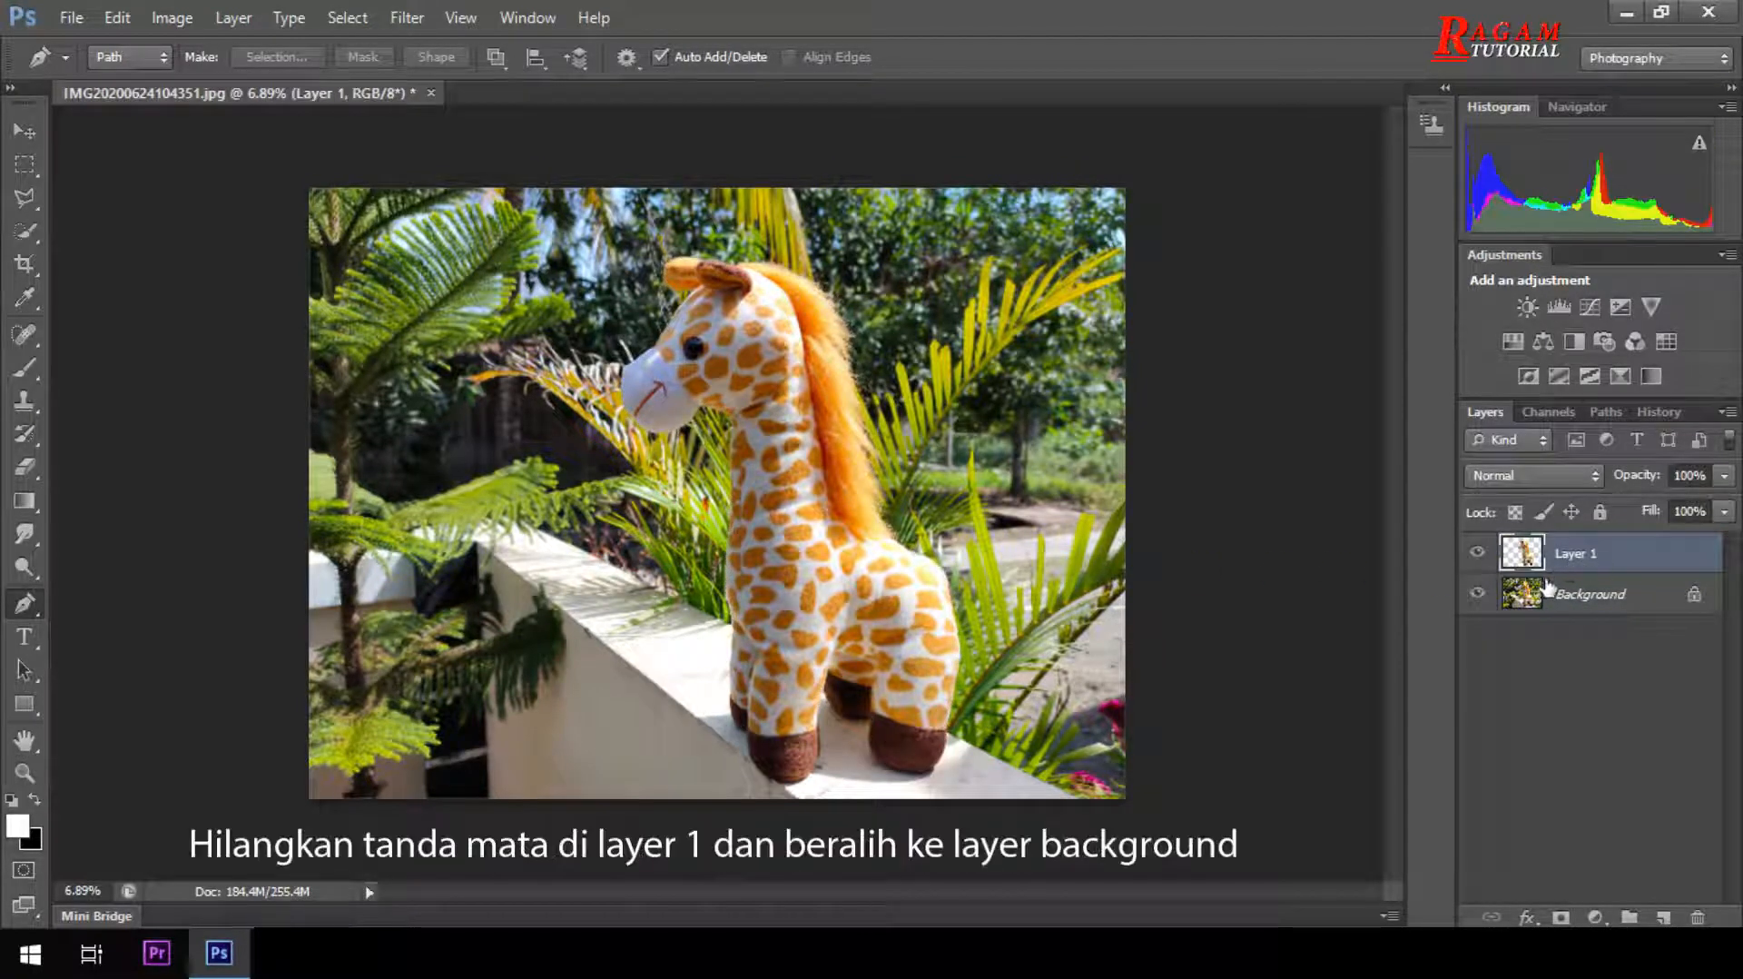
Check the giraffe cutout by toggling the visibility of Layer 1 and the Background layer.
{"action": "left_click", "coordinate": [1478, 554]}
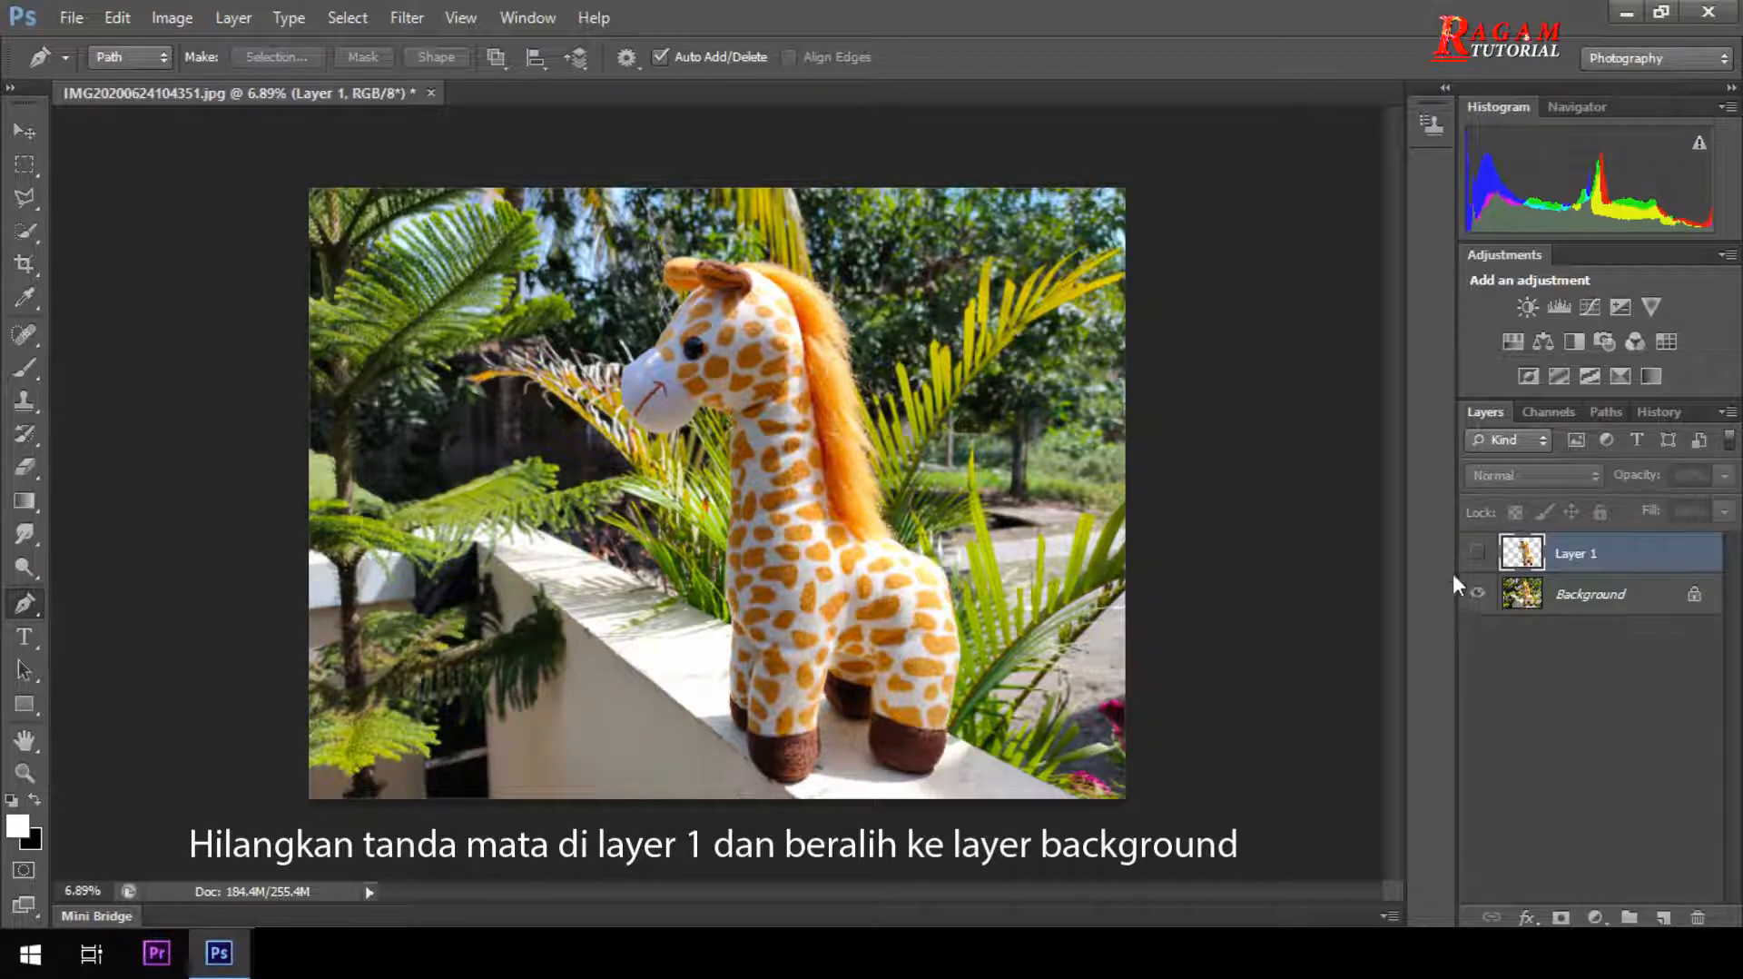
{"action": "left_click", "coordinate": [1477, 552]}
{"action": "left_click", "coordinate": [1477, 593]}
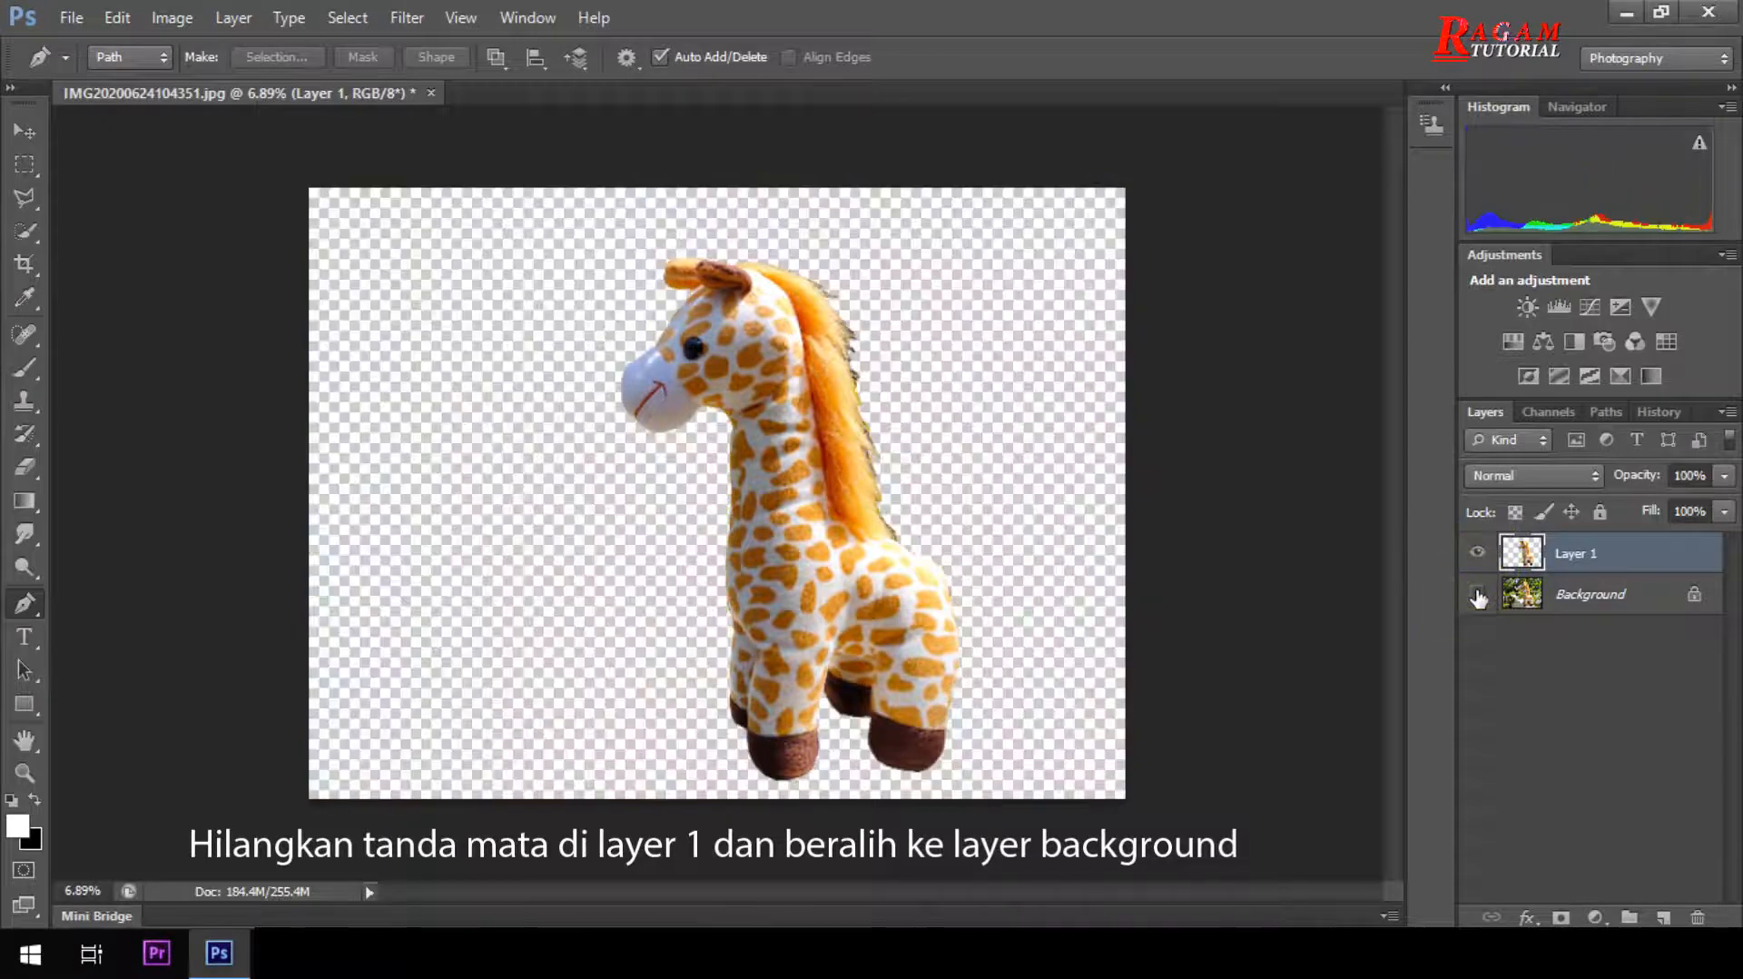
{"action": "left_click", "coordinate": [1477, 594]}
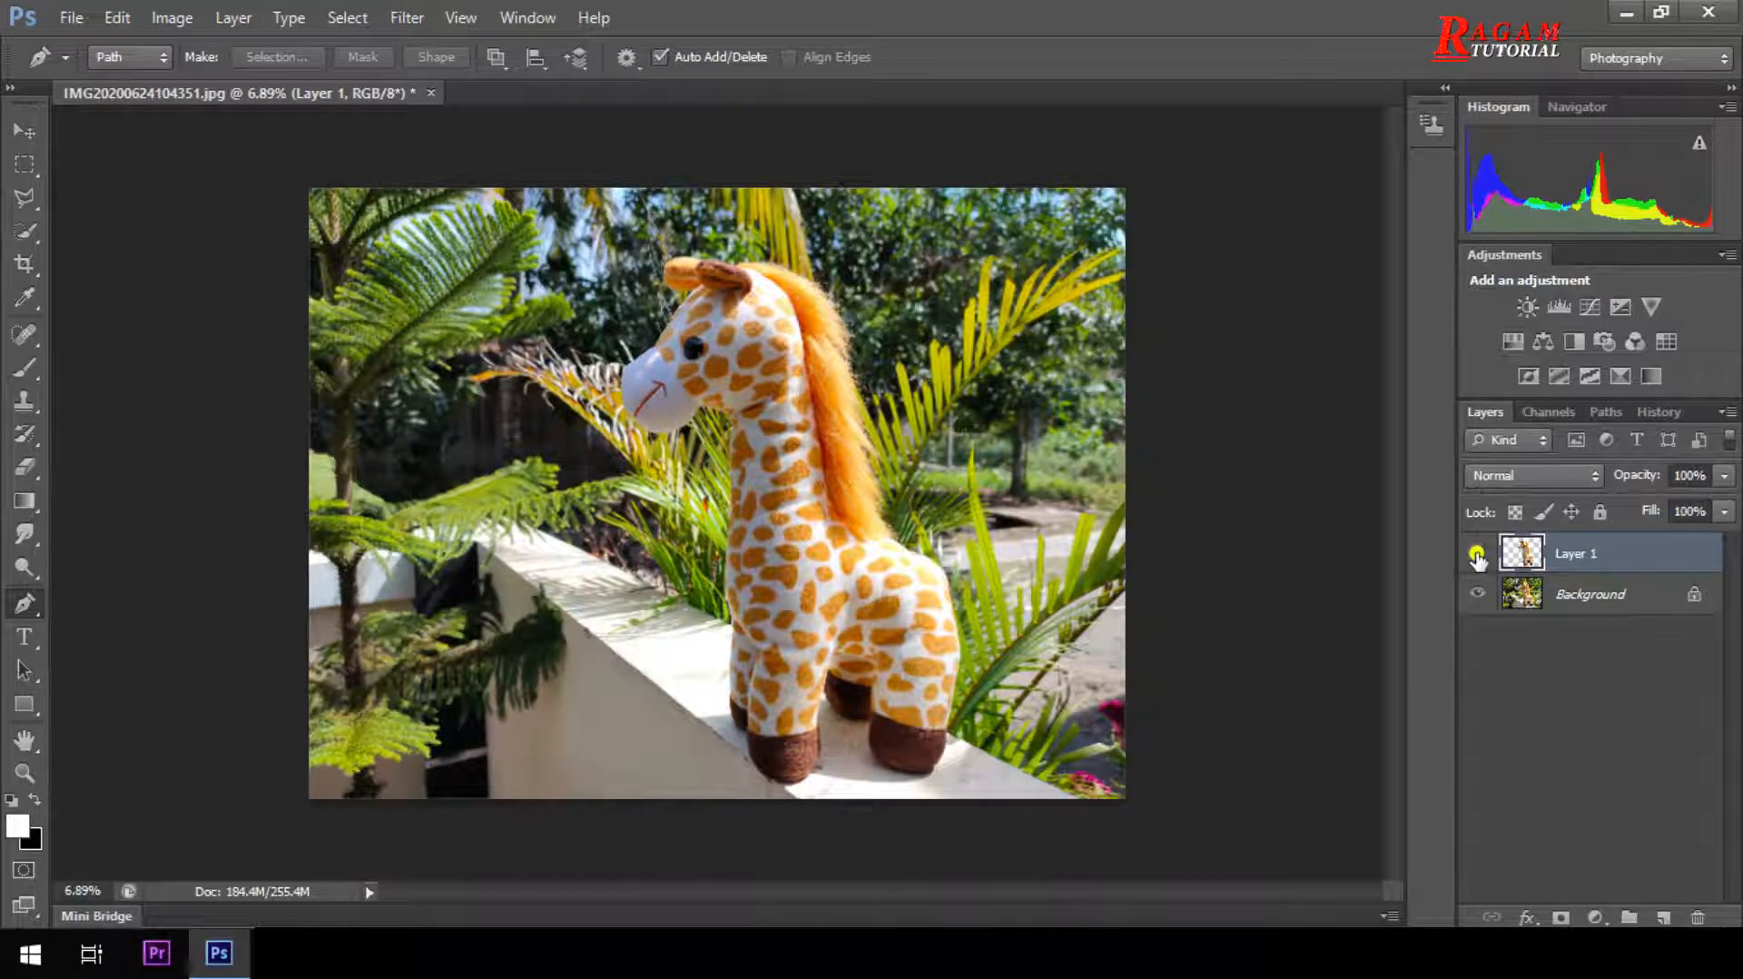
Hide Layer 1 and make the Background layer active.
{"action": "left_click", "coordinate": [1477, 554]}
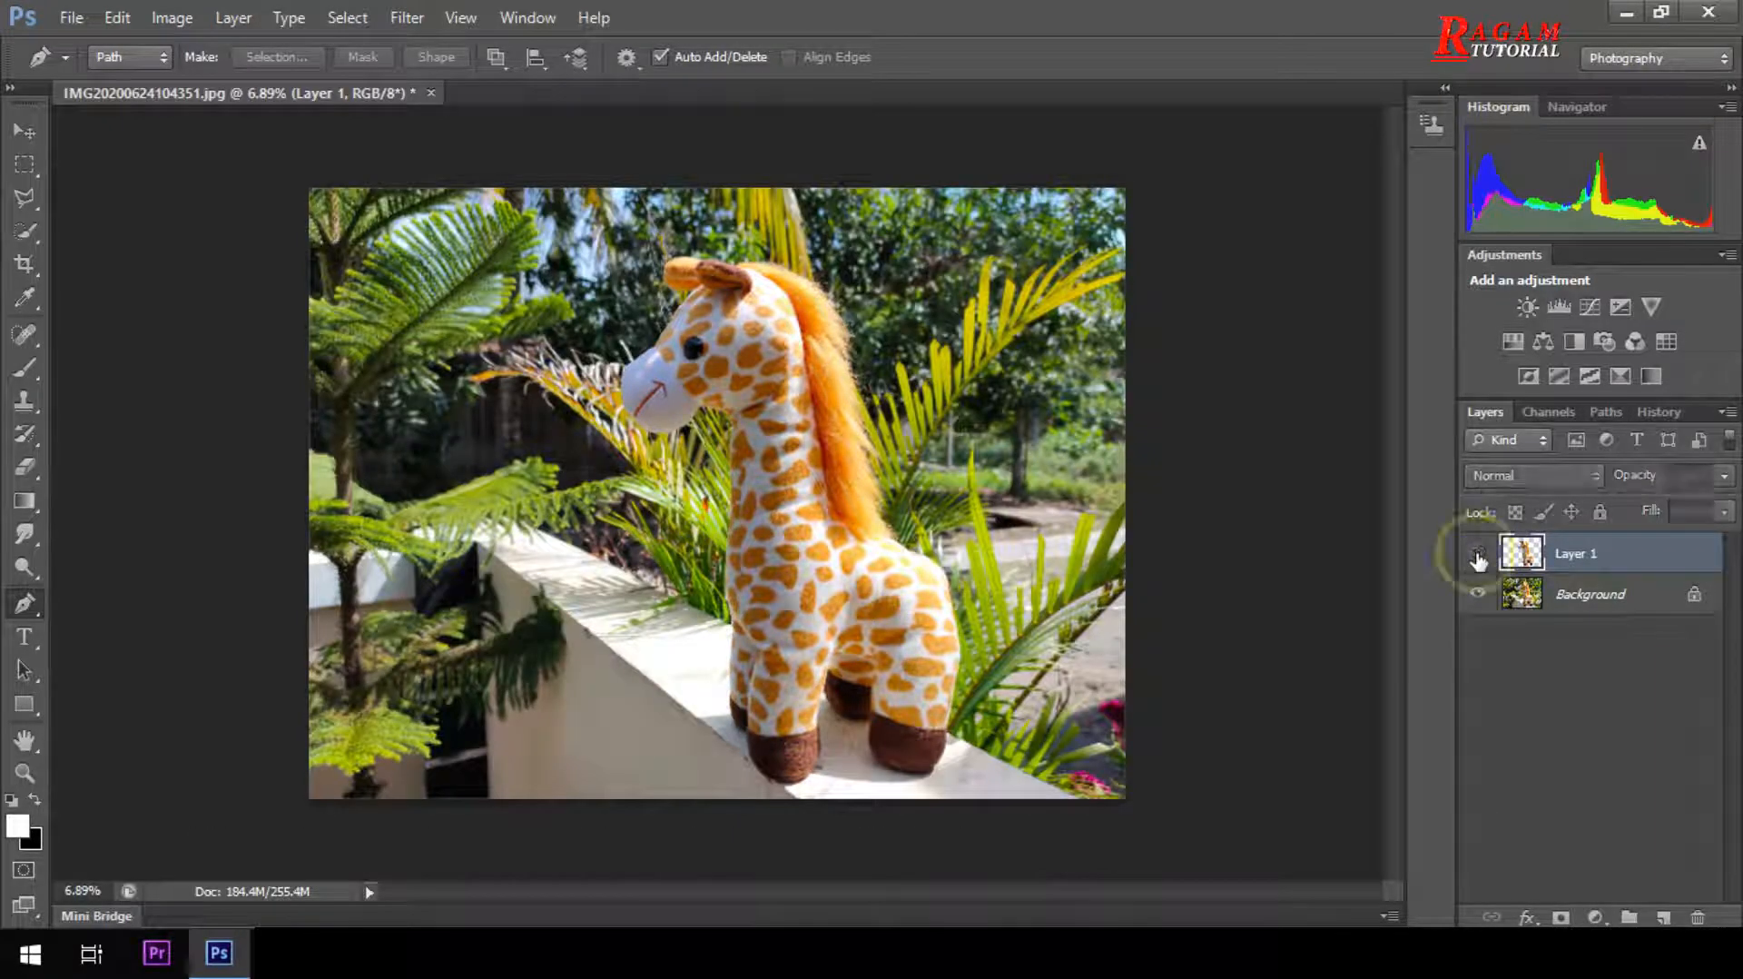
{"action": "left_click", "coordinate": [1567, 603]}
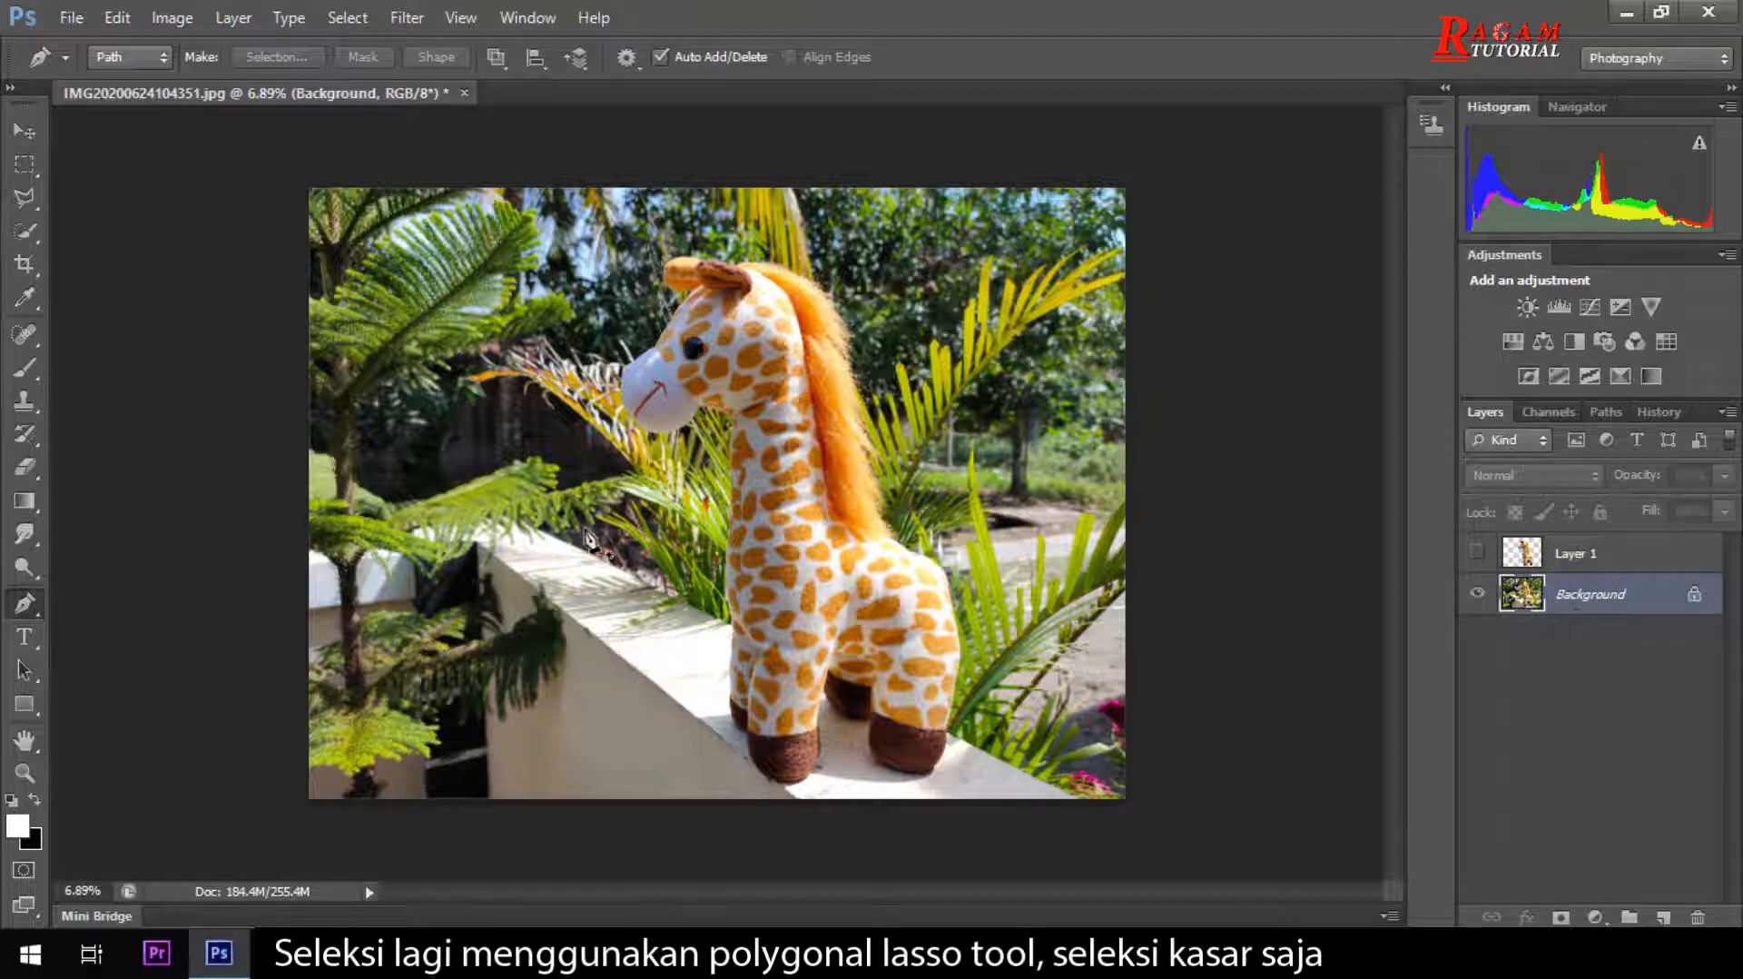
{"action": "scroll", "coordinate": [711, 563], "scroll_direction": "up", "scroll_amount": 3}
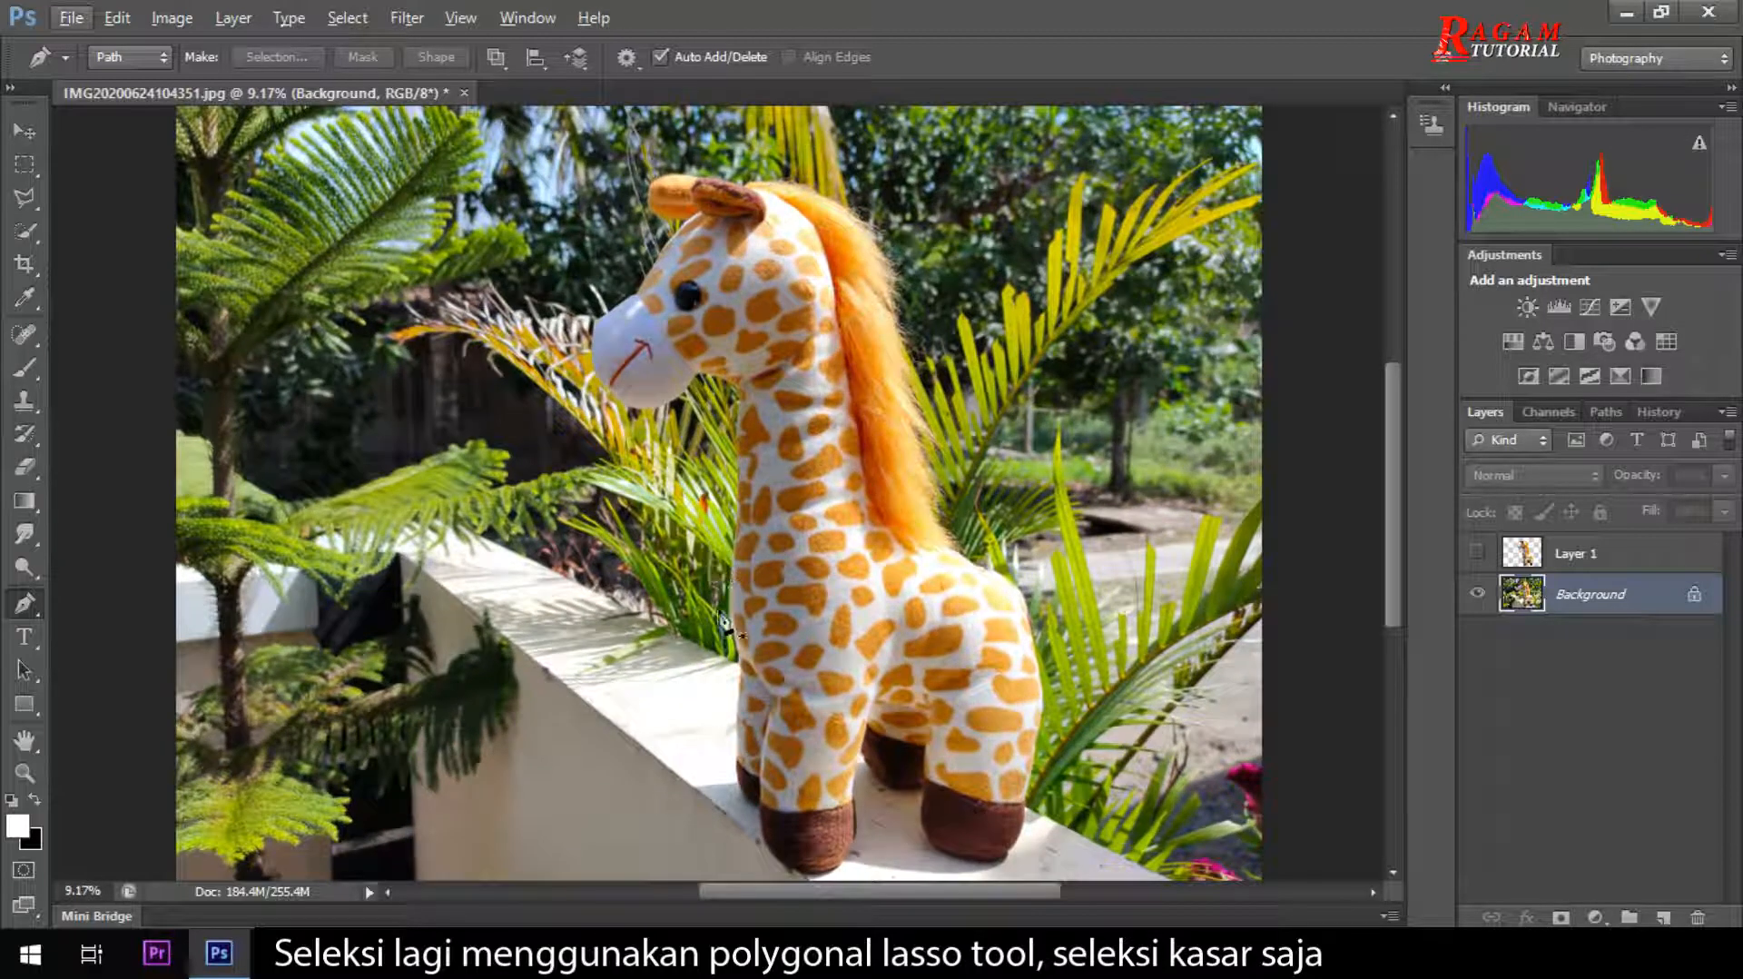
Start a rough Polygonal Lasso selection with 0 px feather around the giraffe's near hind hoof and through the gap between the legs.
{"action": "left_click", "coordinate": [27, 198]}
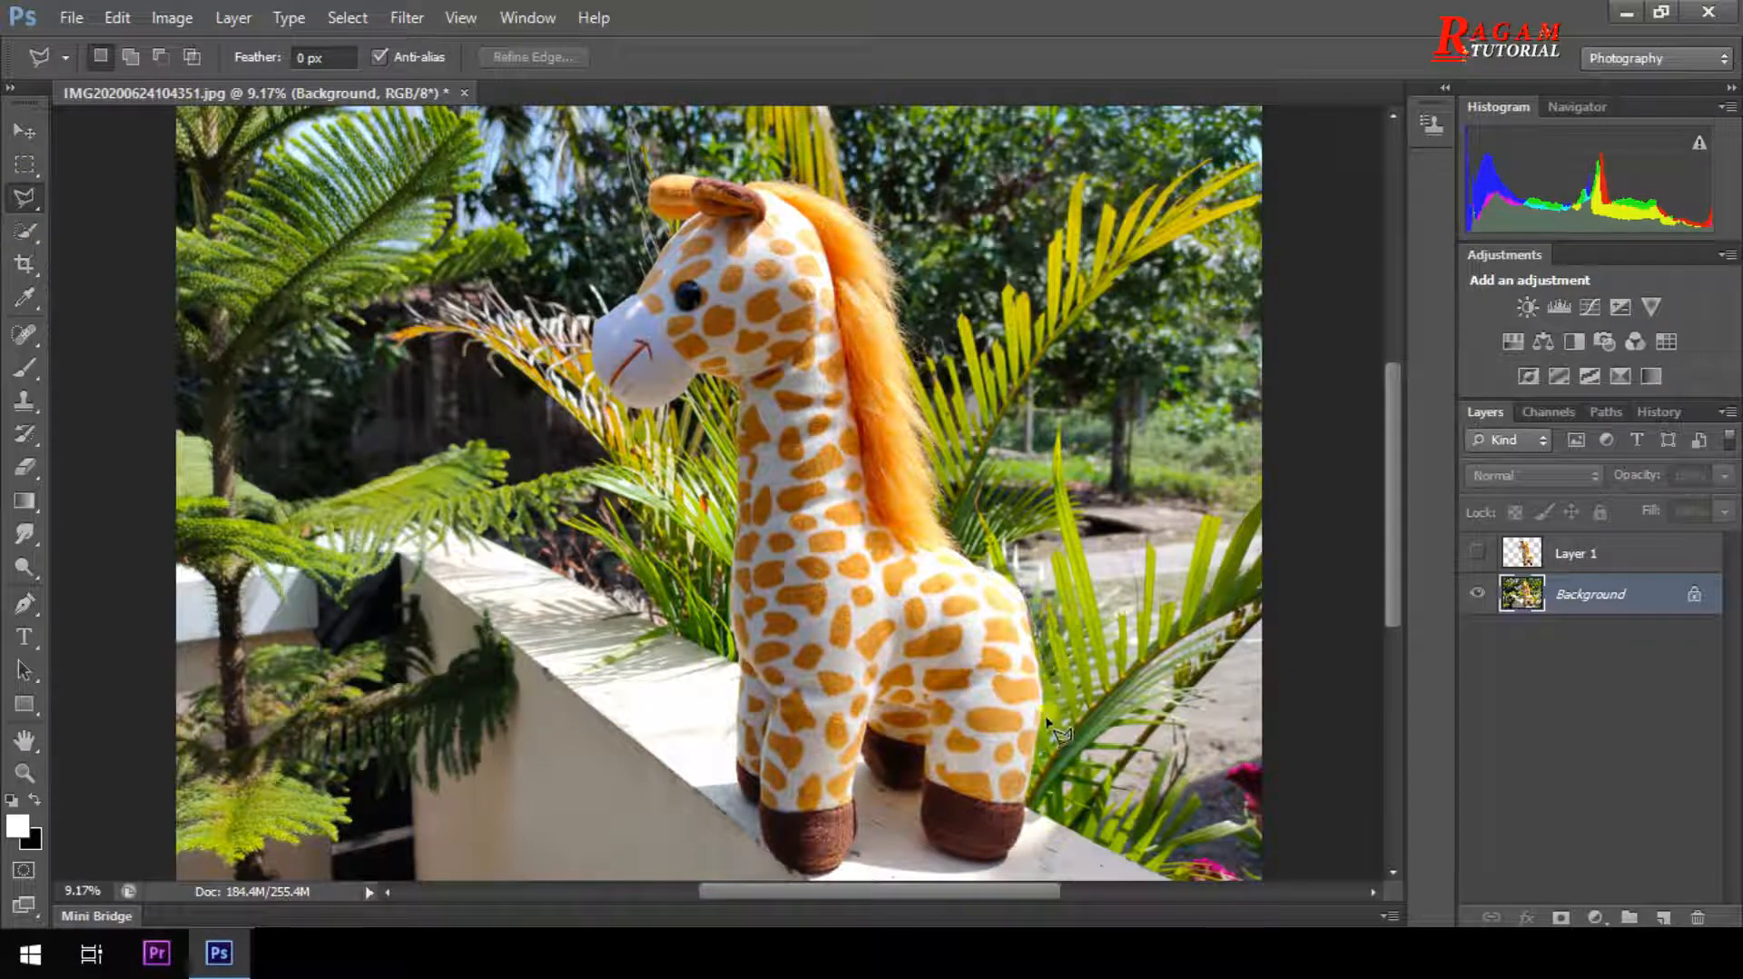
{"action": "left_click", "coordinate": [1019, 851]}
{"action": "left_click", "coordinate": [1003, 857]}
{"action": "left_click", "coordinate": [964, 857]}
{"action": "left_click", "coordinate": [935, 850]}
{"action": "left_click", "coordinate": [917, 822]}
{"action": "left_click", "coordinate": [919, 788]}
{"action": "left_click", "coordinate": [887, 787]}
{"action": "left_click", "coordinate": [870, 774]}
{"action": "left_click", "coordinate": [860, 758]}
{"action": "left_click", "coordinate": [856, 794]}
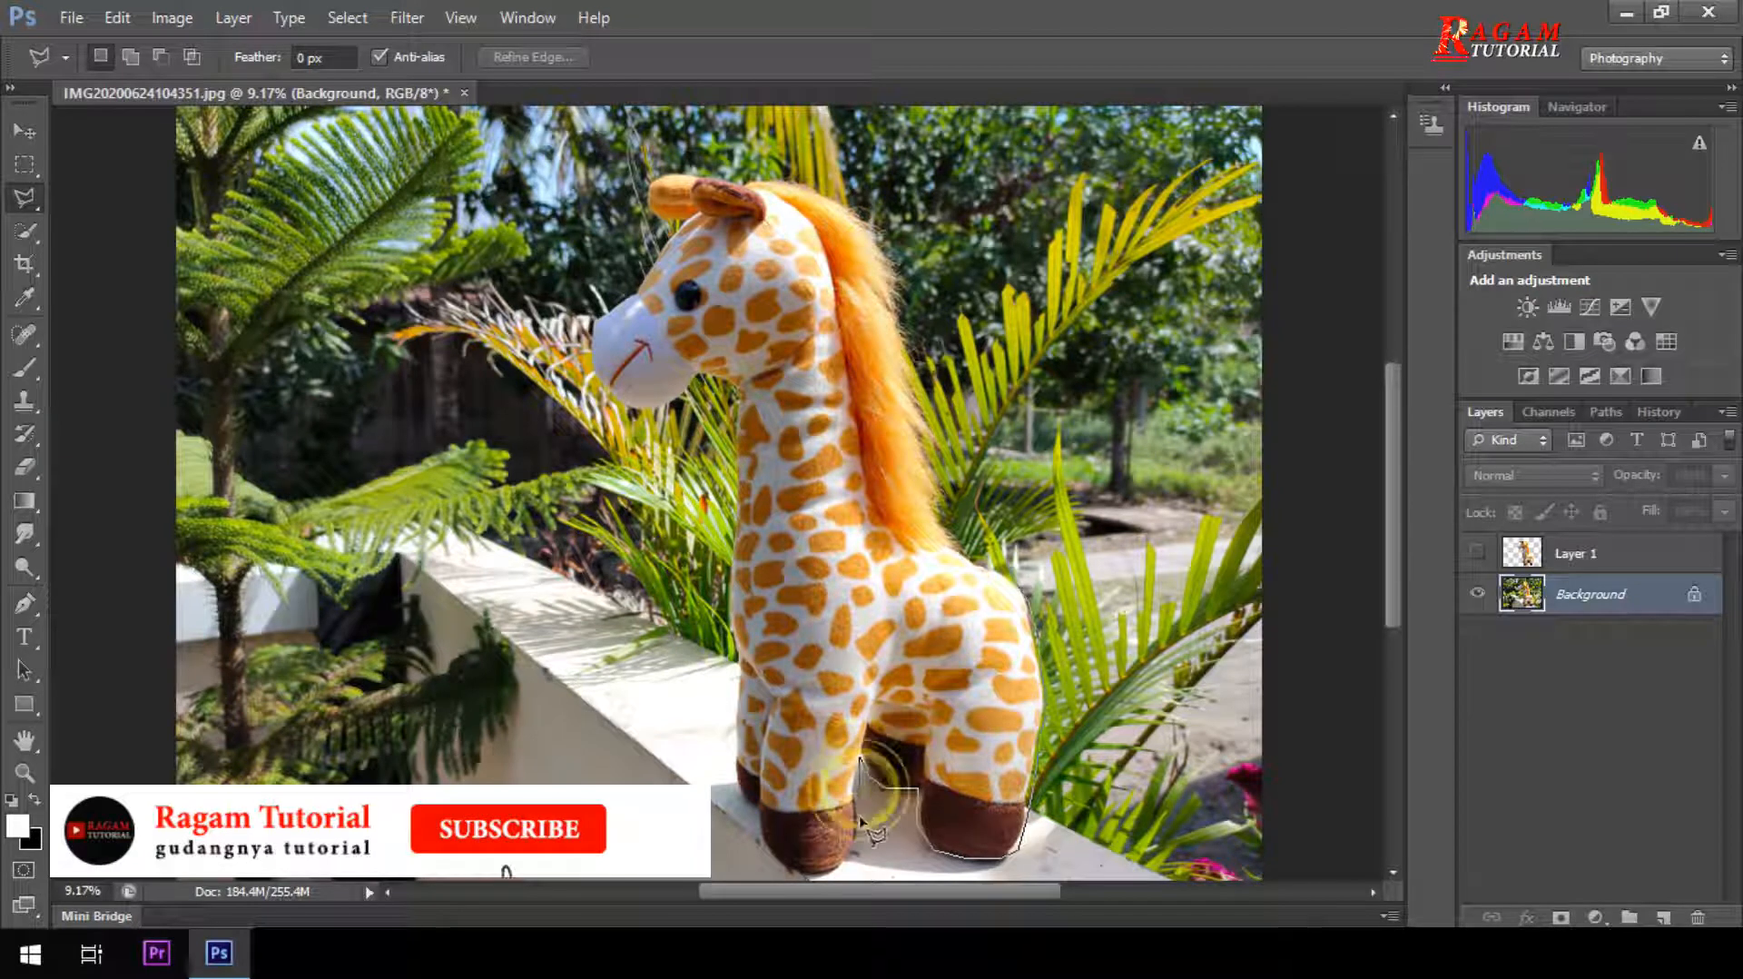
Continue the rough lasso outline around both front hooves and up the front leg to the chest.
{"action": "left_click", "coordinate": [836, 871]}
{"action": "left_click", "coordinate": [799, 874]}
{"action": "left_click", "coordinate": [768, 854]}
{"action": "left_click", "coordinate": [758, 828]}
{"action": "left_click", "coordinate": [755, 802]}
{"action": "left_click", "coordinate": [736, 779]}
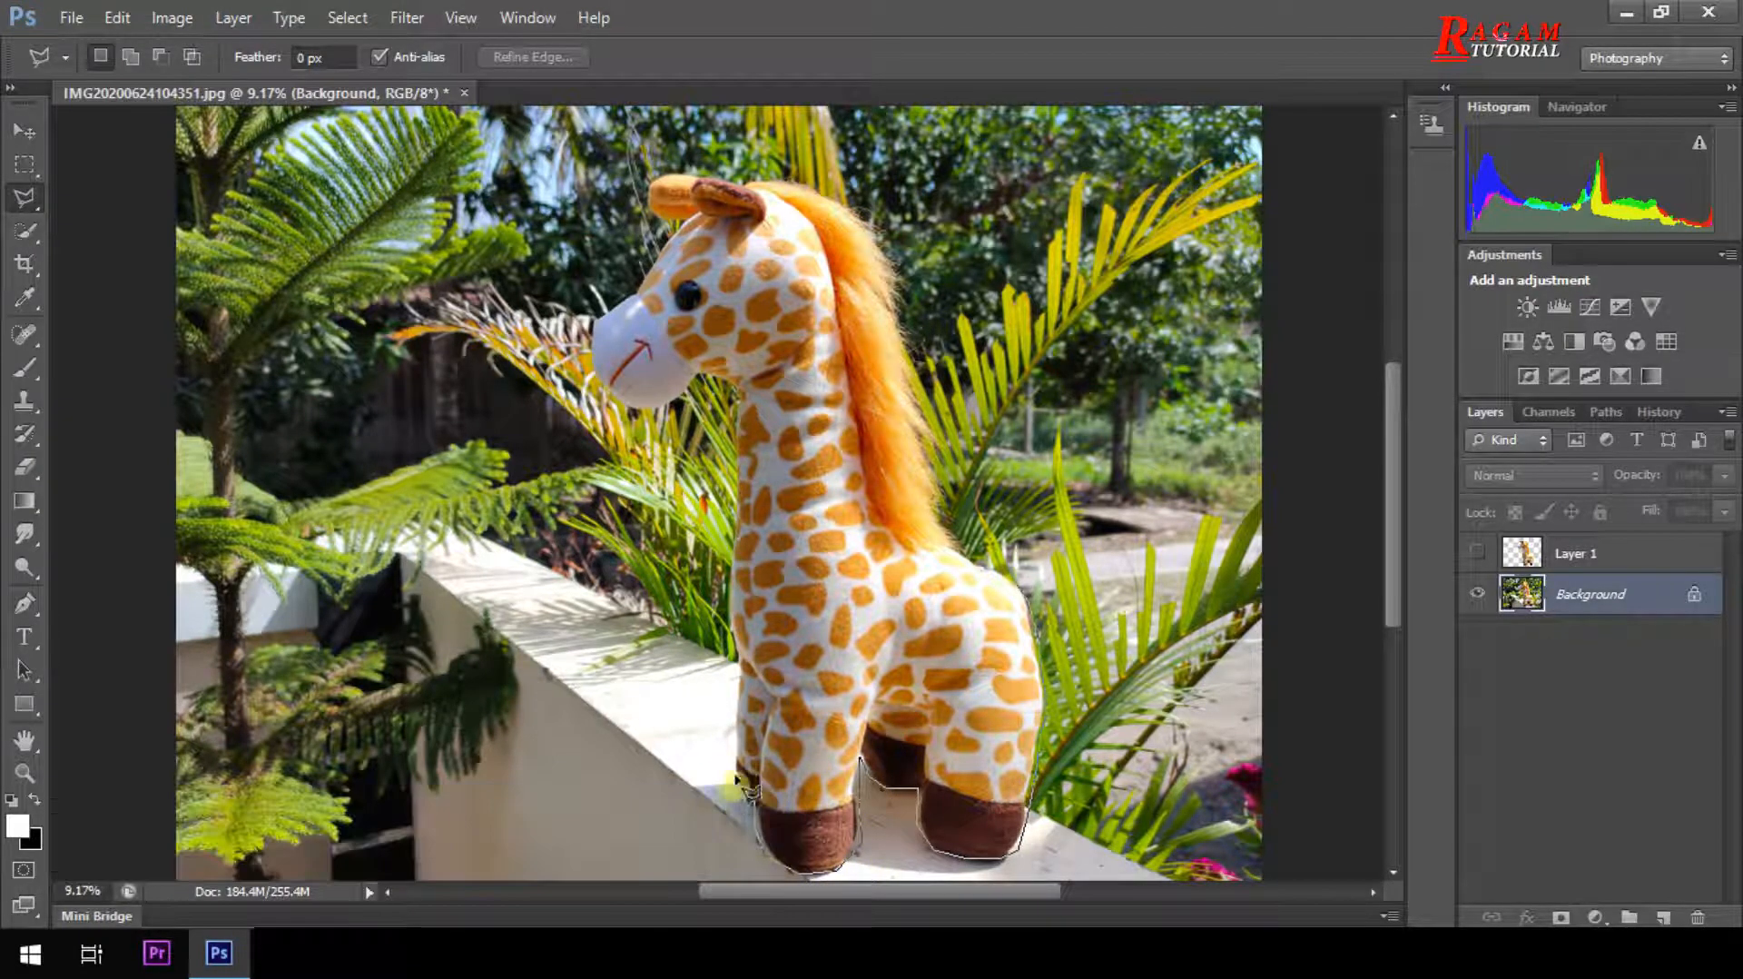
{"action": "left_click", "coordinate": [731, 646]}
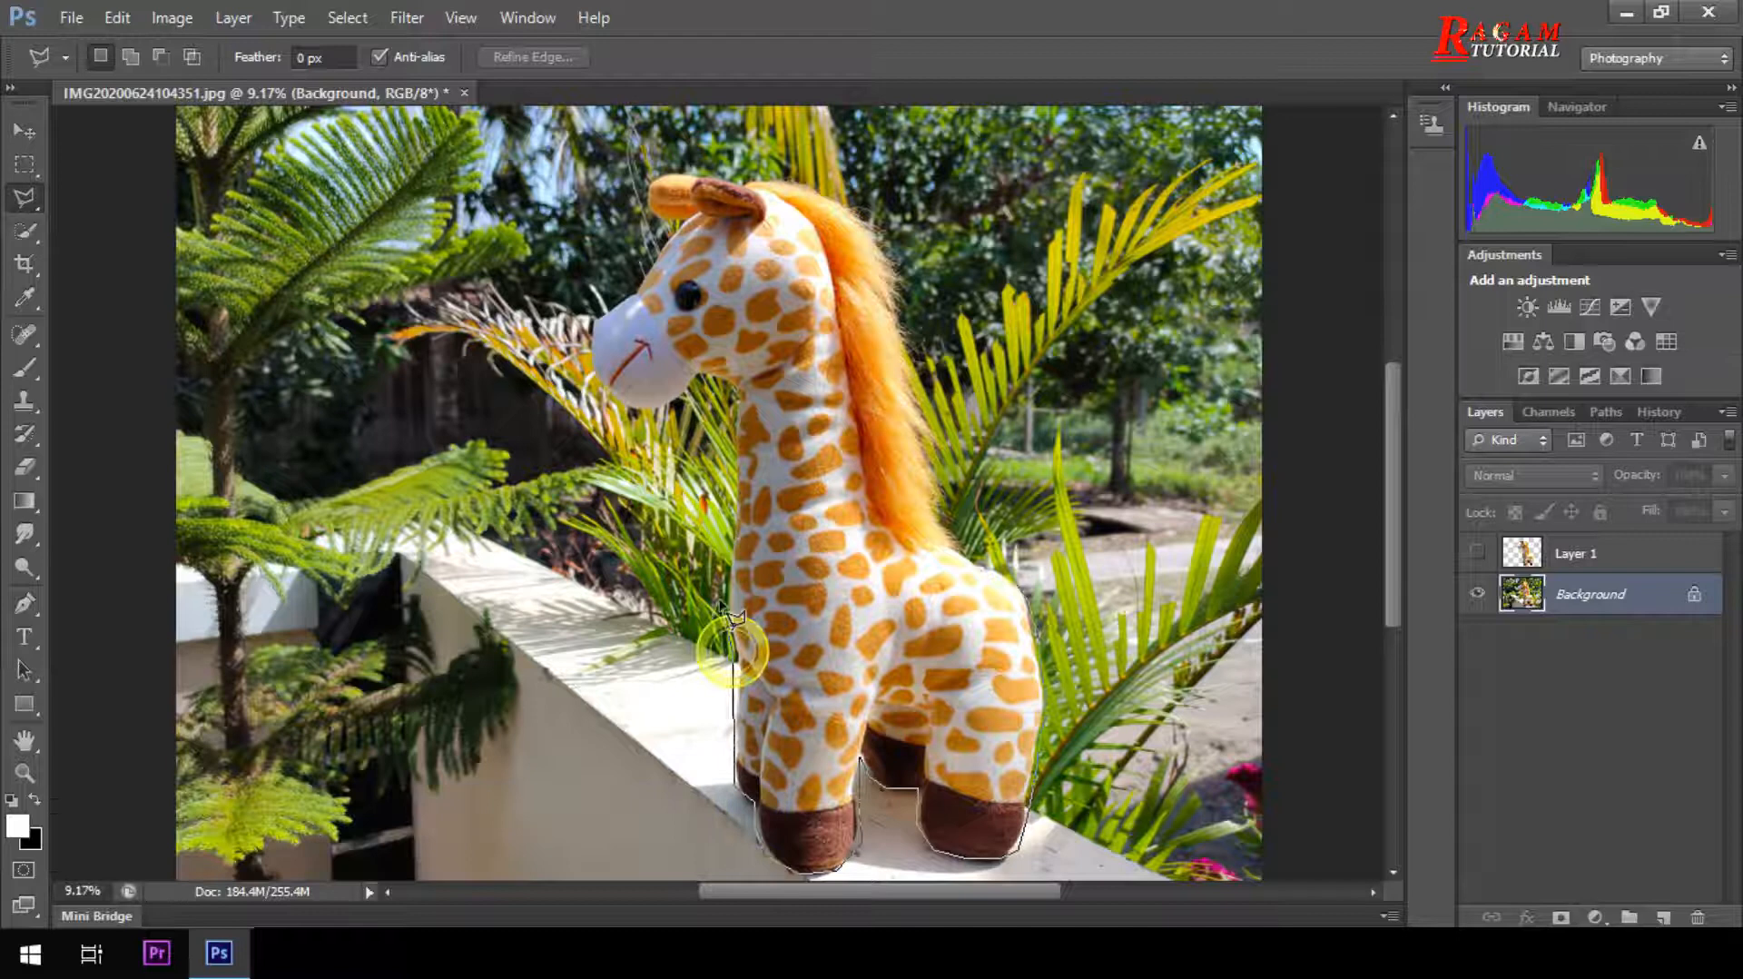
Extend the lasso outline up the front of the neck, around the muzzle and over the forehead to the ear tip.
{"action": "left_click", "coordinate": [732, 397]}
{"action": "left_click", "coordinate": [703, 381]}
{"action": "left_click", "coordinate": [691, 388]}
{"action": "left_click", "coordinate": [626, 406]}
{"action": "left_click", "coordinate": [594, 372]}
{"action": "left_click", "coordinate": [589, 326]}
{"action": "left_click", "coordinate": [626, 290]}
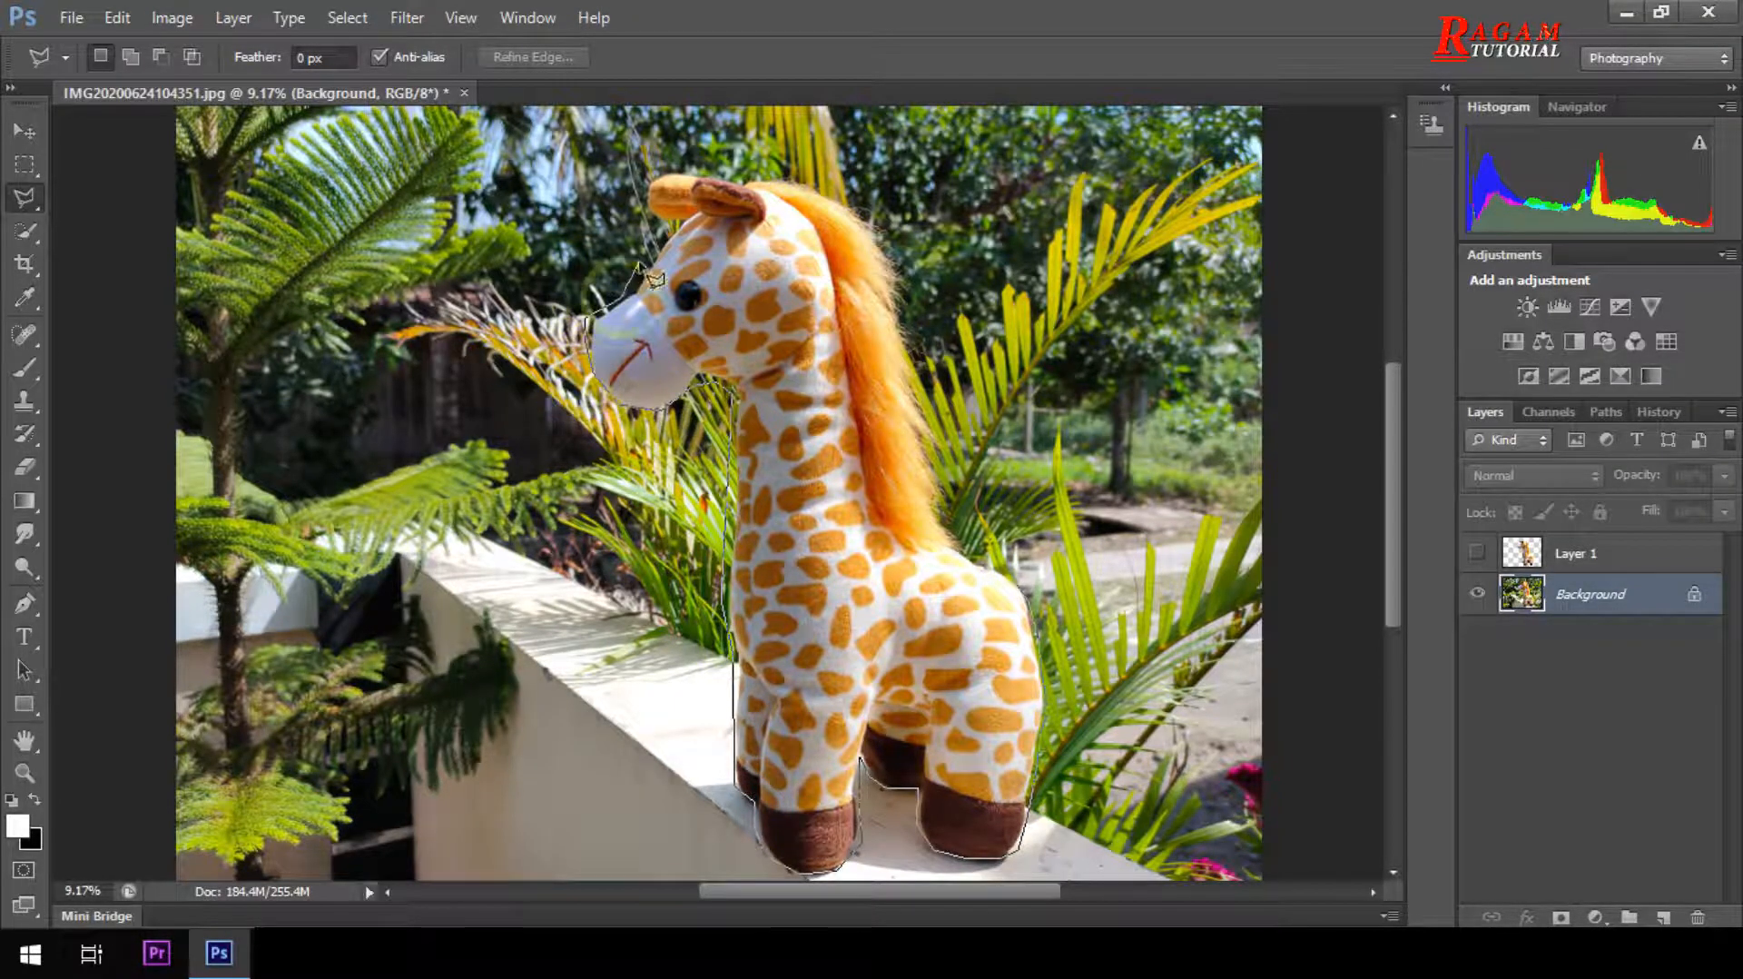
{"action": "left_click", "coordinate": [667, 227]}
{"action": "left_click", "coordinate": [646, 180]}
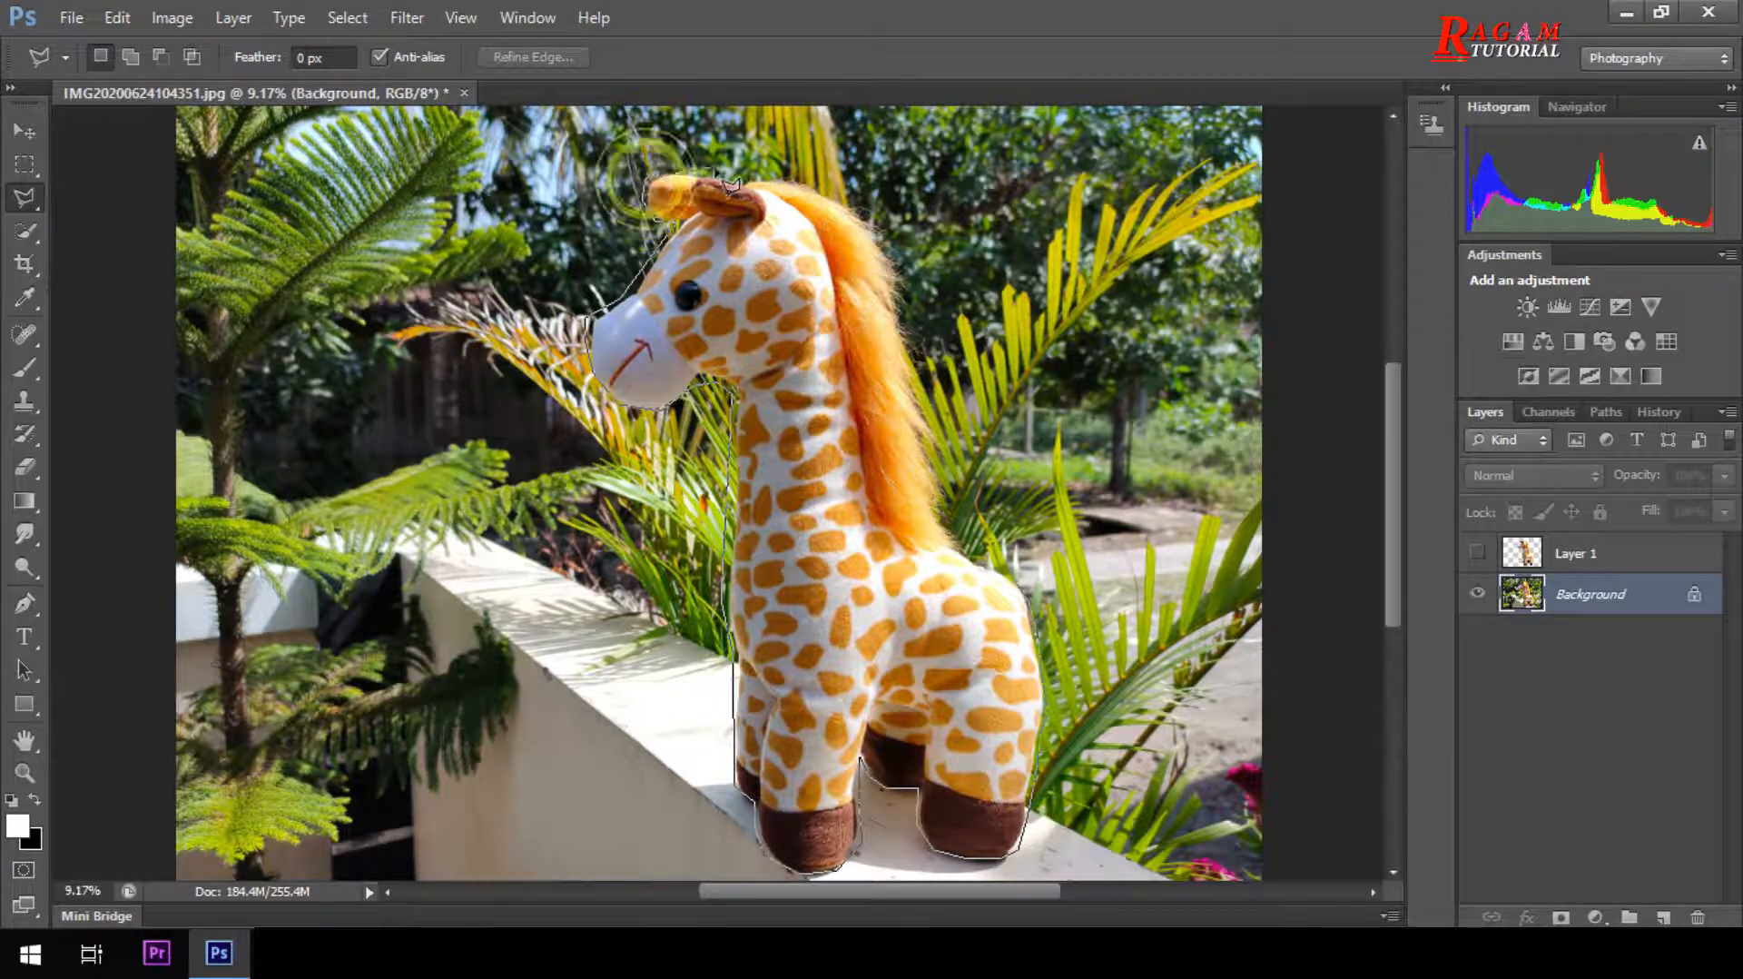
Outline the ears, the mane and the start of the back, and close the lasso selection around the whole giraffe.
{"action": "left_click", "coordinate": [737, 179]}
{"action": "left_click", "coordinate": [786, 174]}
{"action": "left_click", "coordinate": [885, 244]}
{"action": "left_click", "coordinate": [907, 299]}
{"action": "left_click", "coordinate": [928, 368]}
{"action": "left_click", "coordinate": [946, 422]}
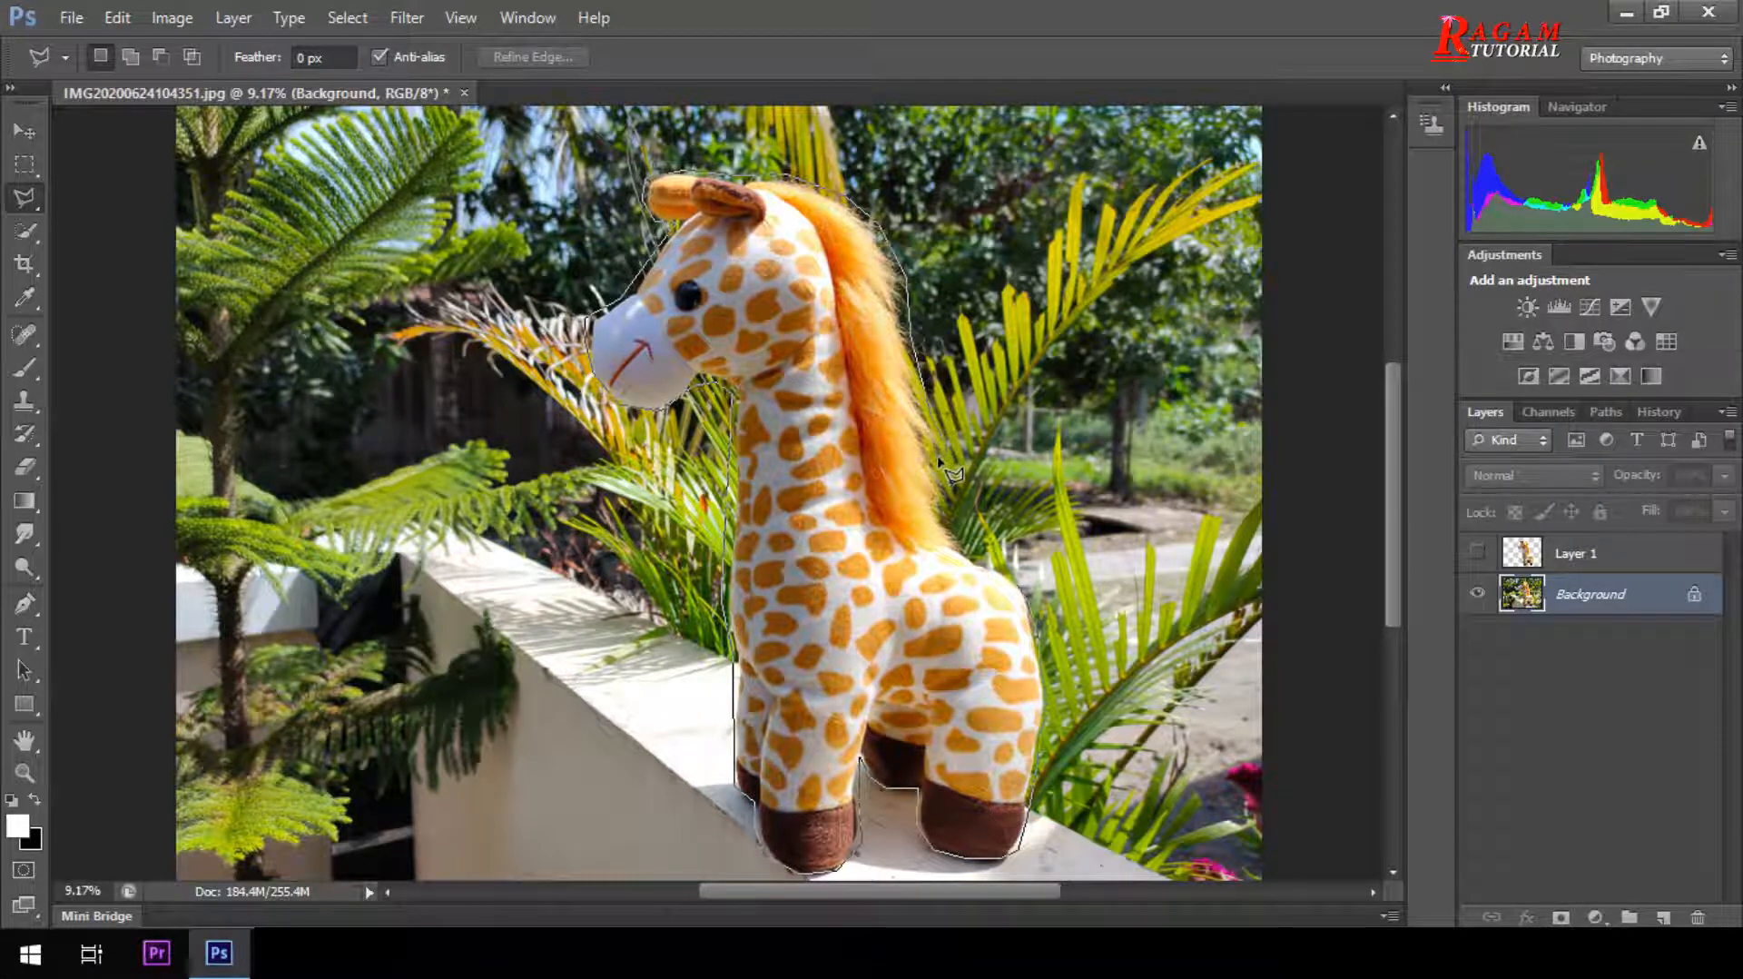
{"action": "left_click", "coordinate": [959, 507]}
{"action": "left_click", "coordinate": [970, 552]}
{"action": "left_click", "coordinate": [1000, 567]}
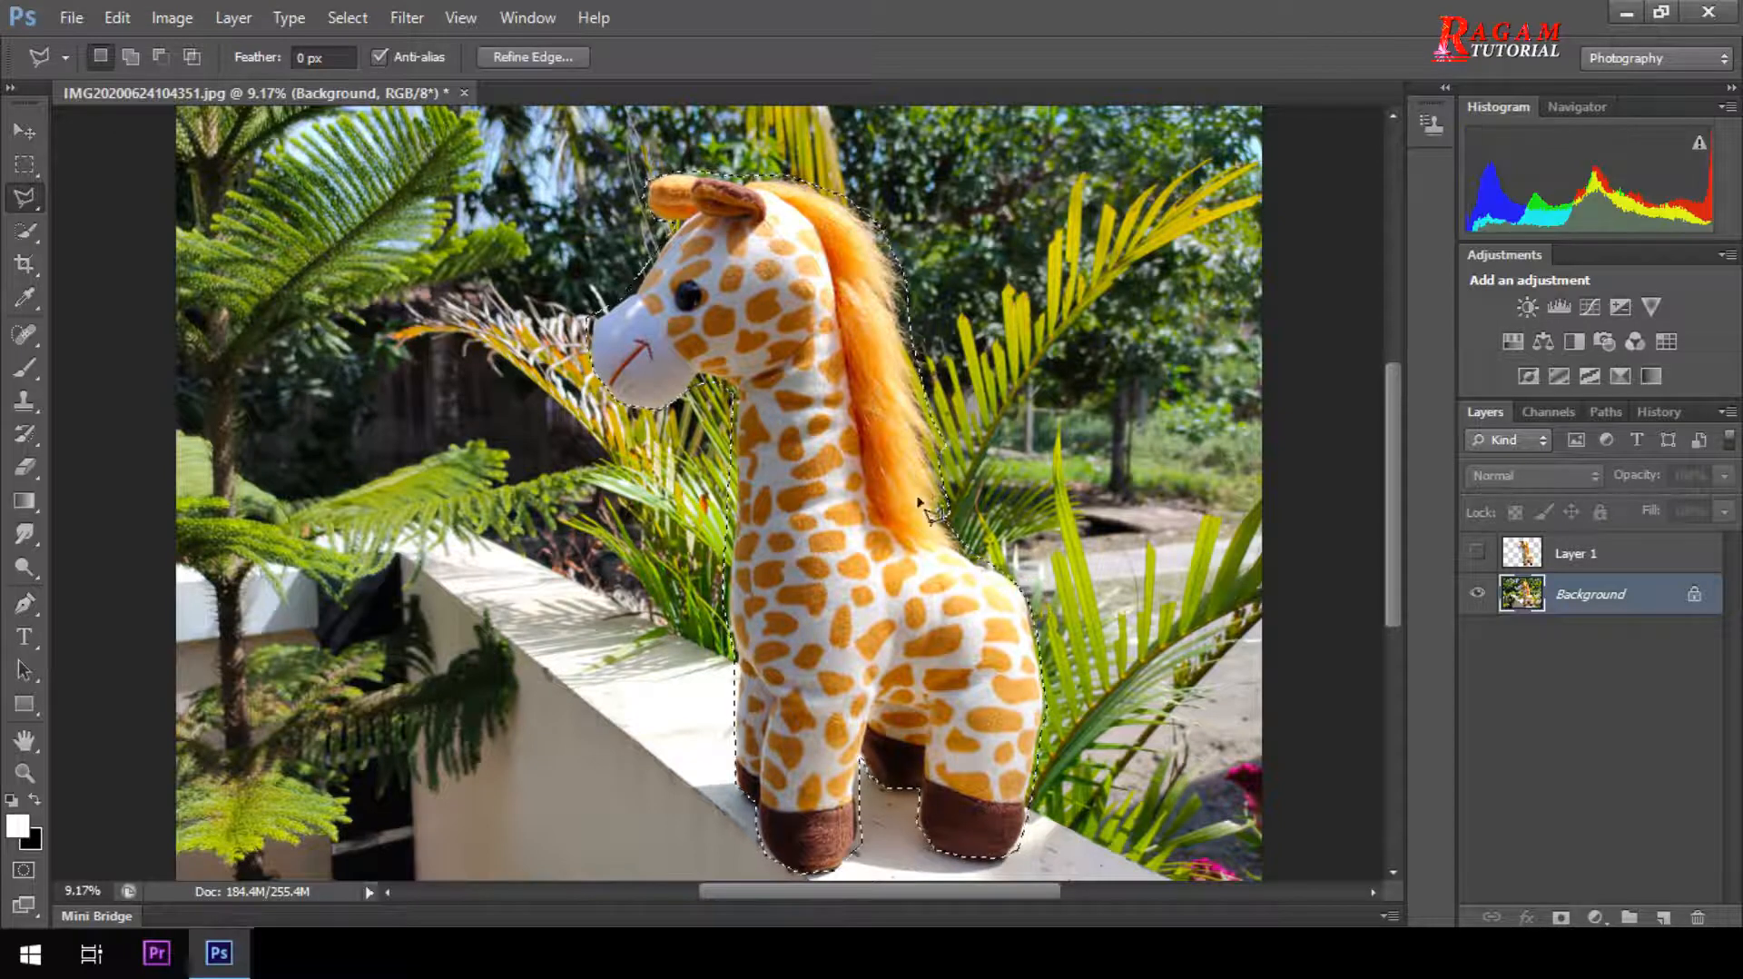
Fill the selected giraffe on the Background layer with Content-Aware contents in Normal mode at 100% opacity and deselect.
{"action": "right_click", "coordinate": [795, 340]}
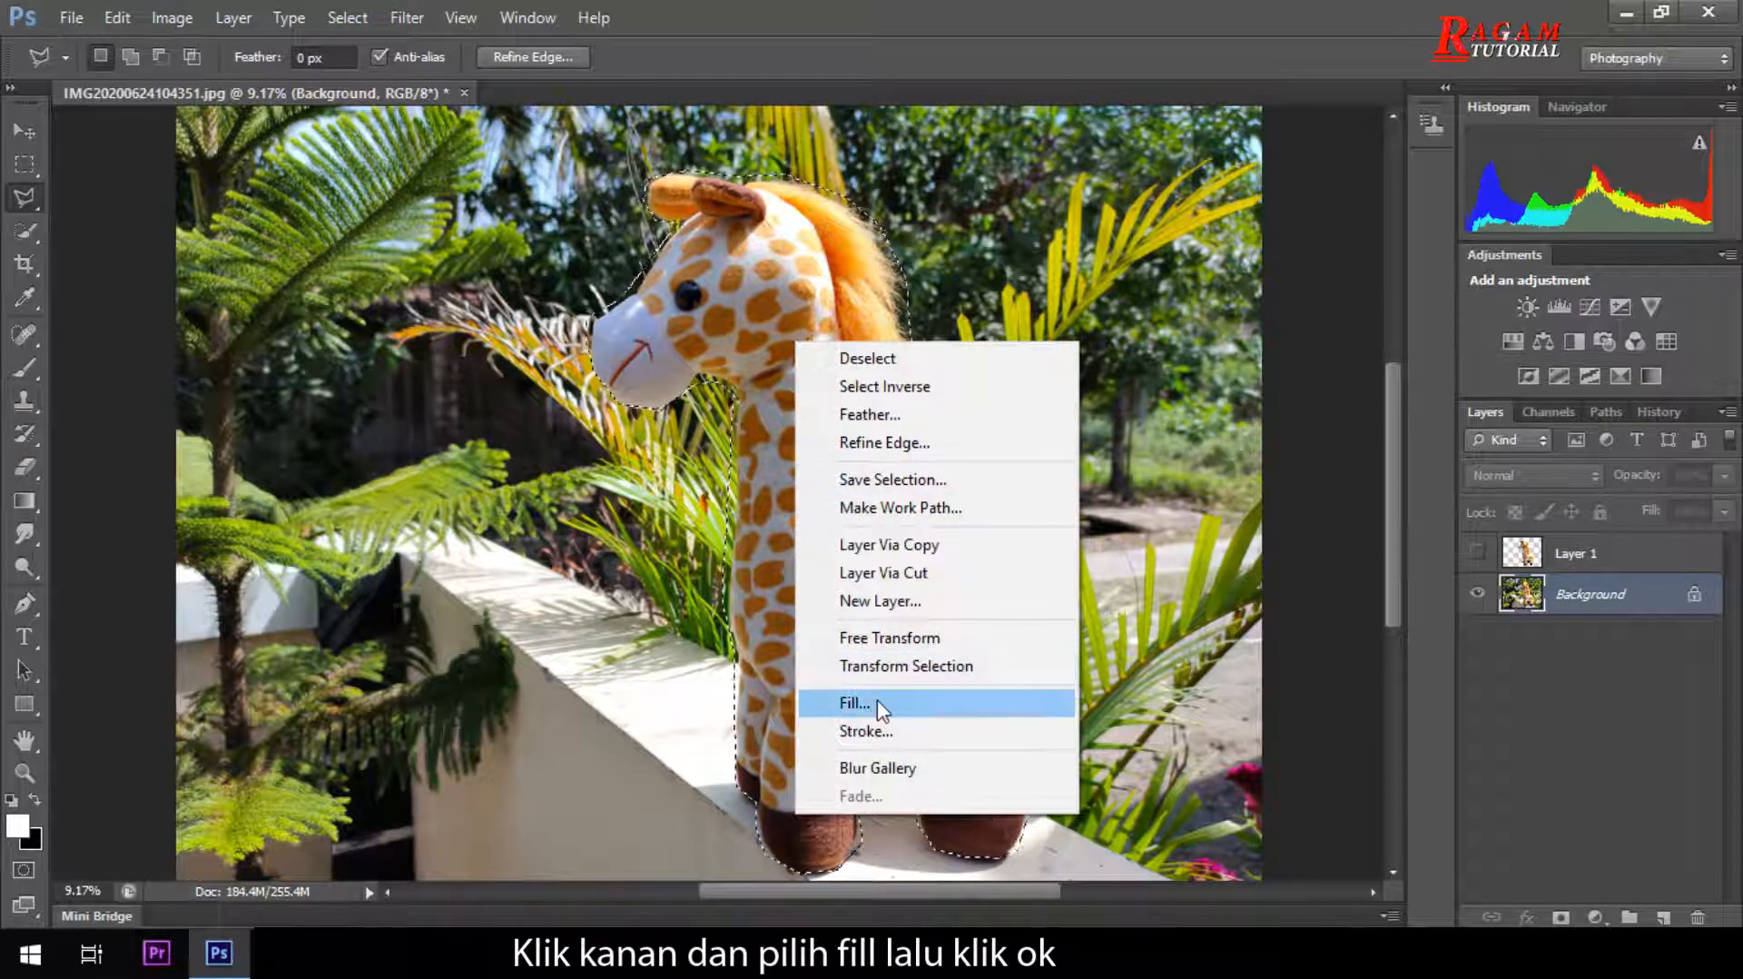
{"action": "left_click", "coordinate": [990, 705]}
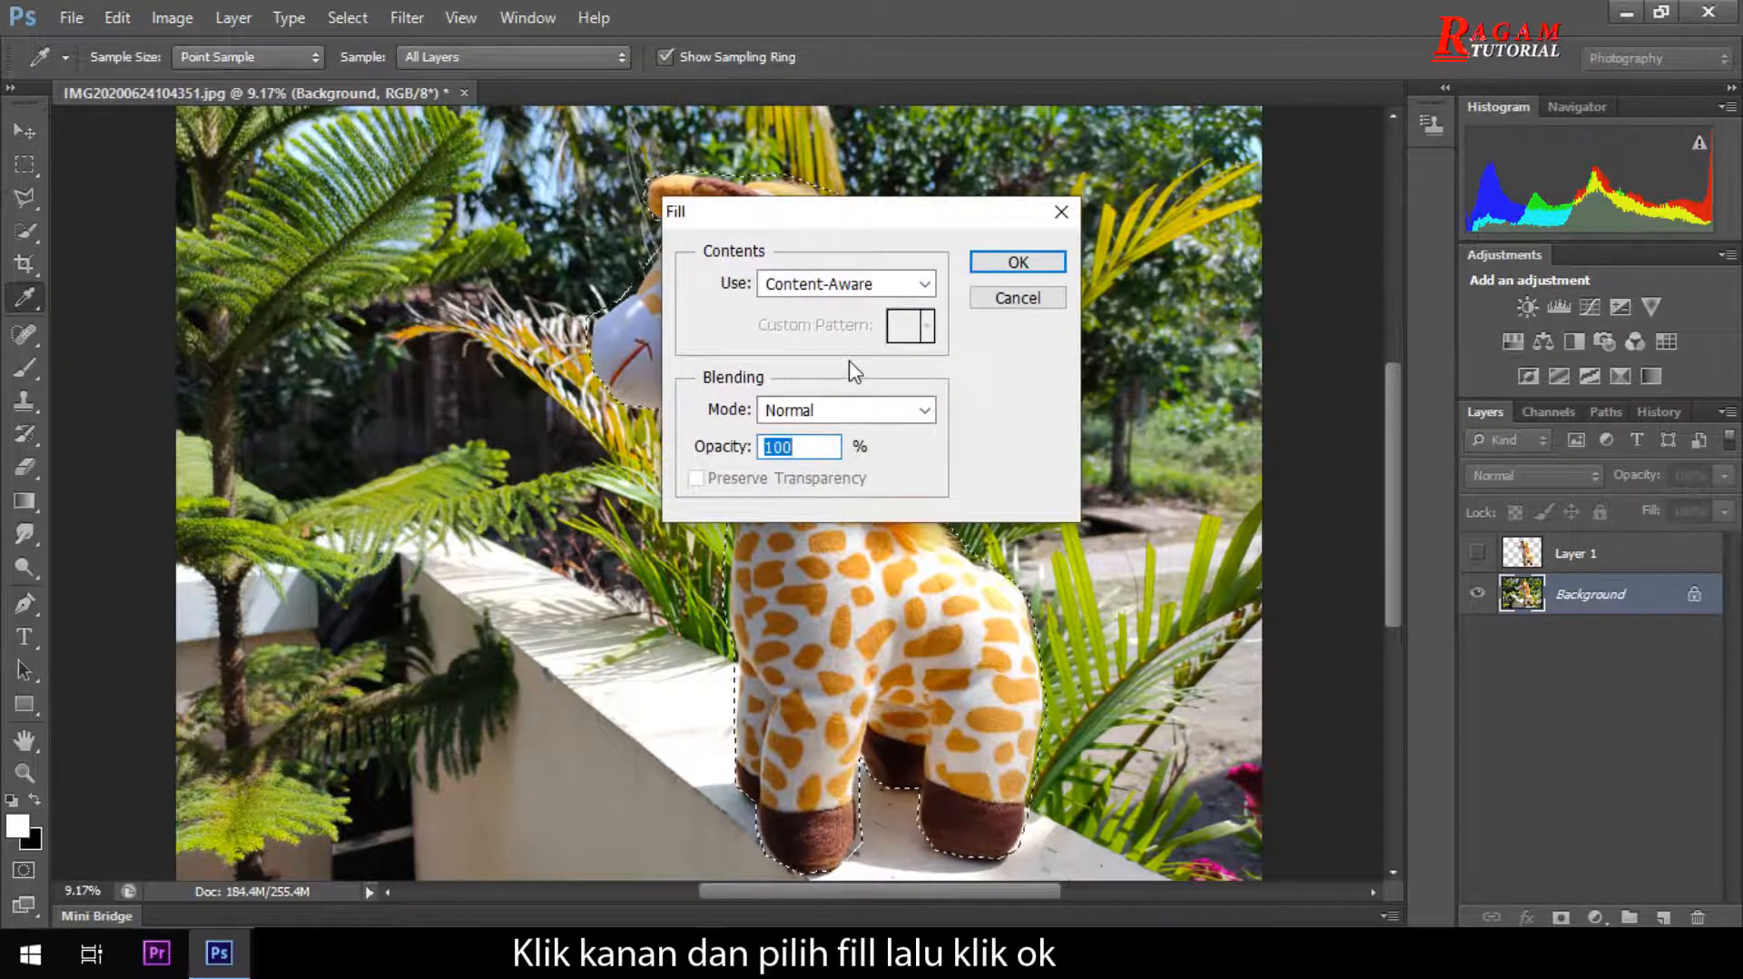
{"action": "left_click", "coordinate": [1059, 262]}
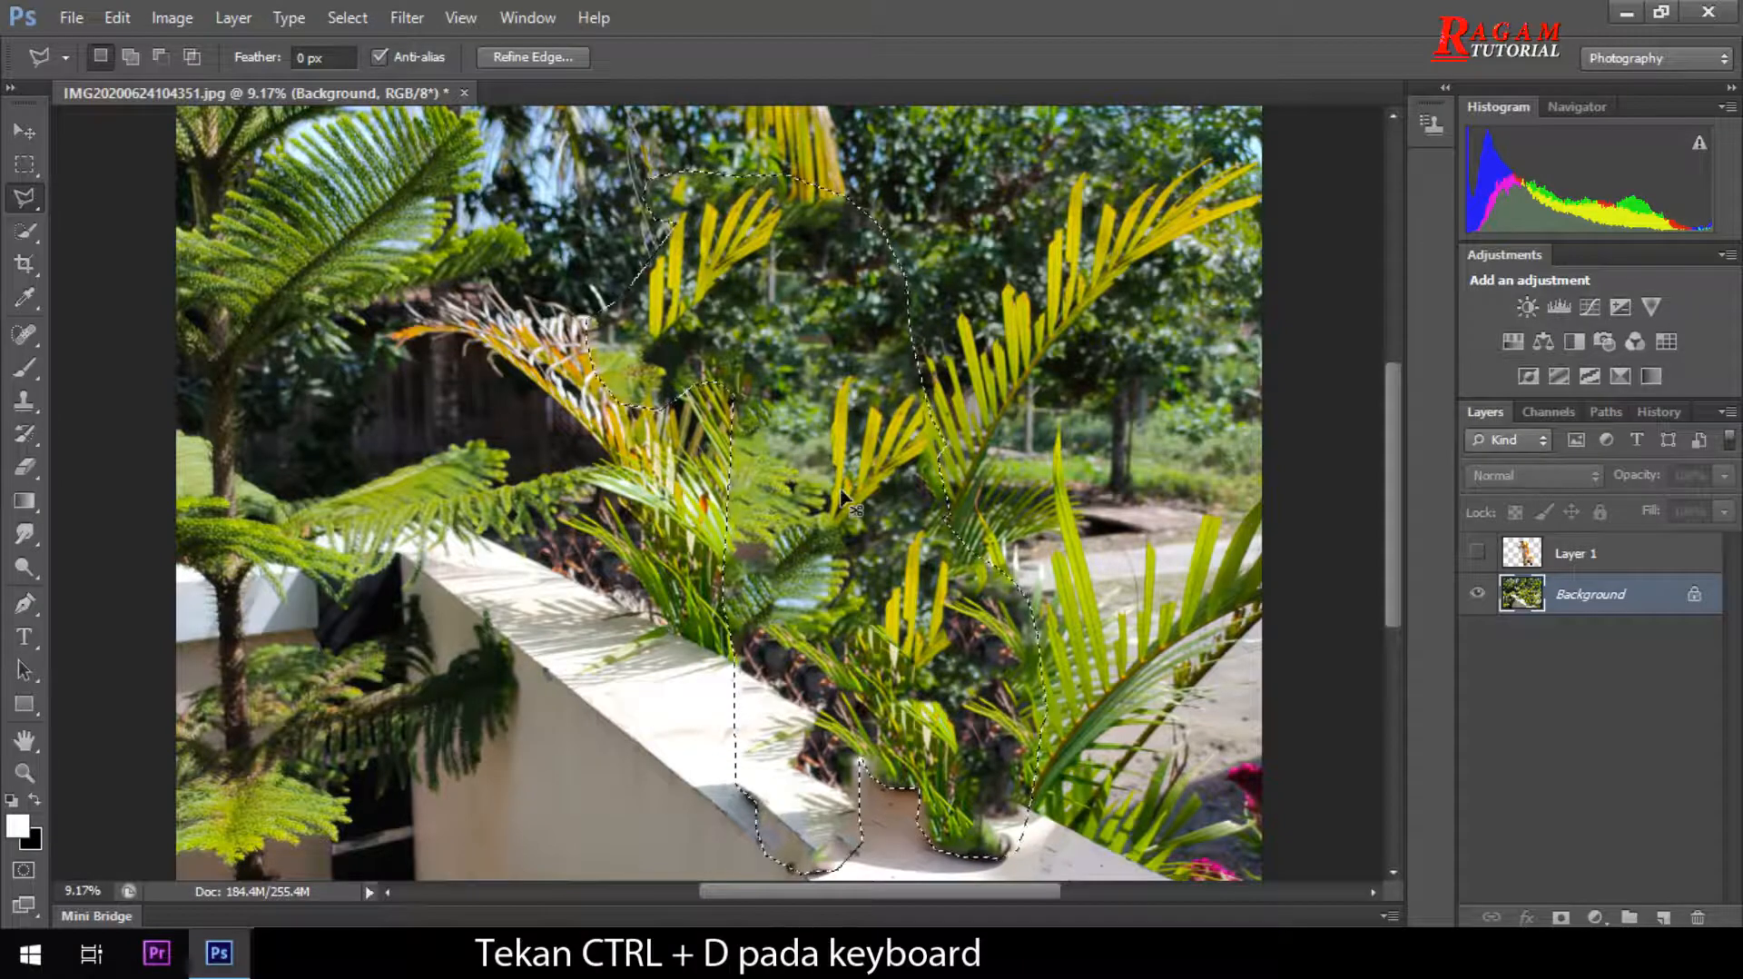
{"action": "key", "text": "ctrl+d"}
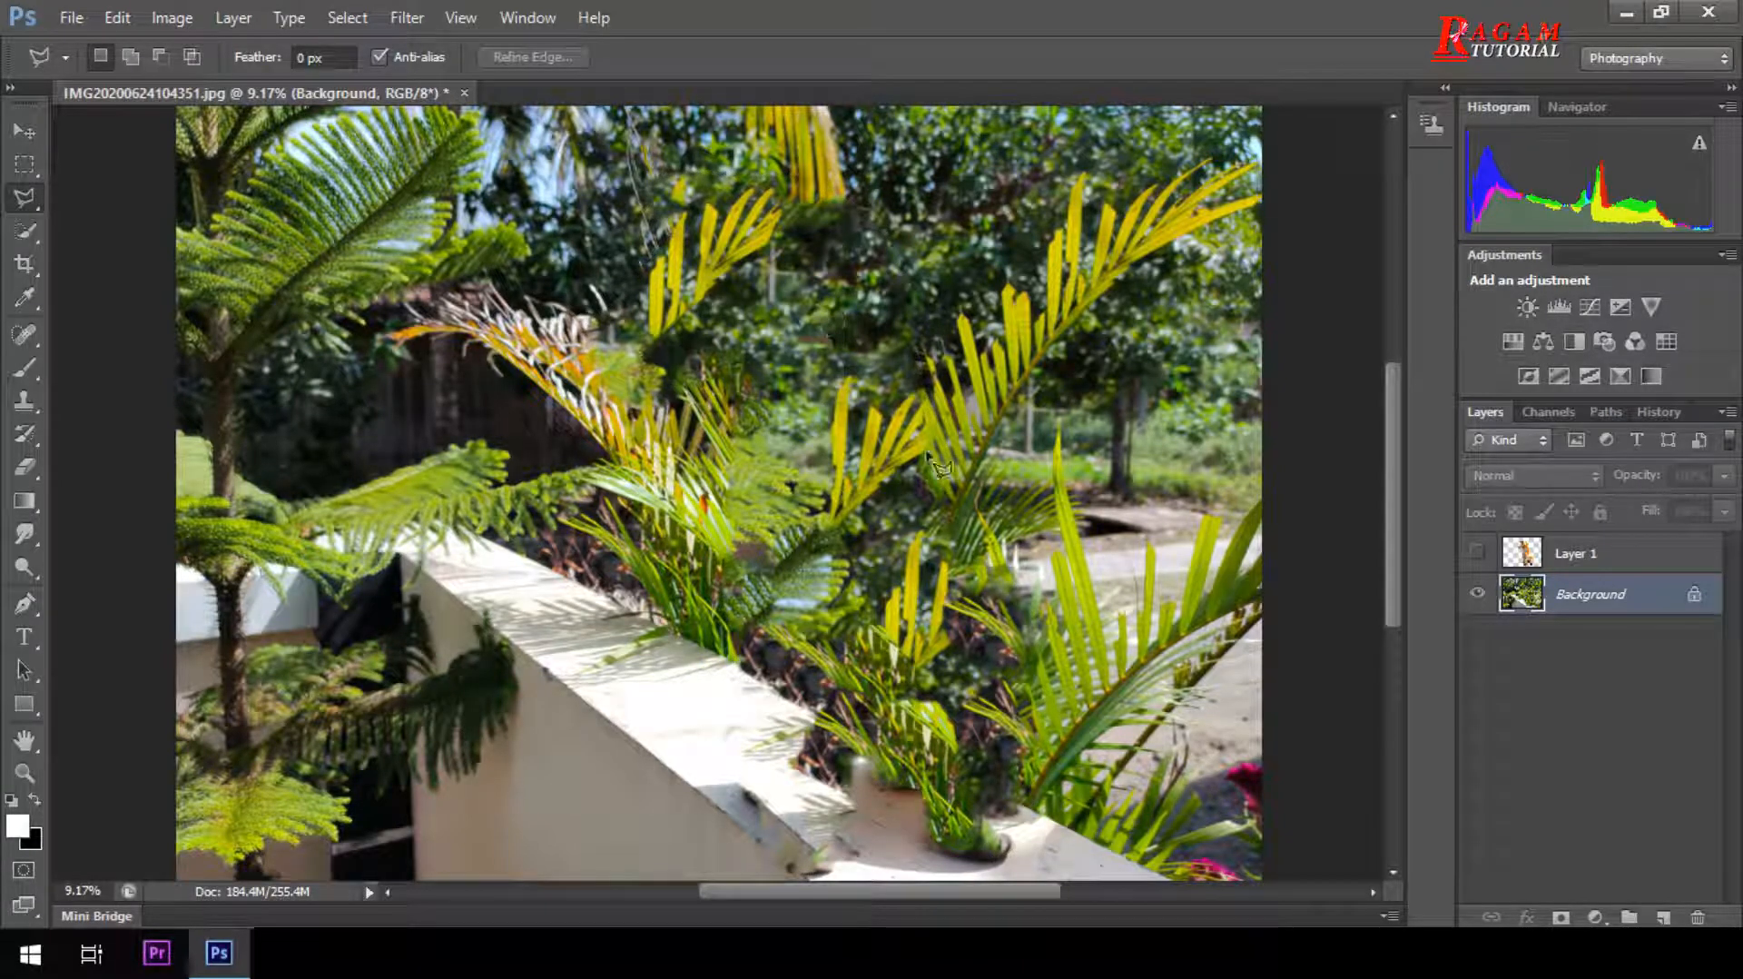
Make Layer 1 visible again and set the Background layer as the active layer.
{"action": "left_click", "coordinate": [1597, 564]}
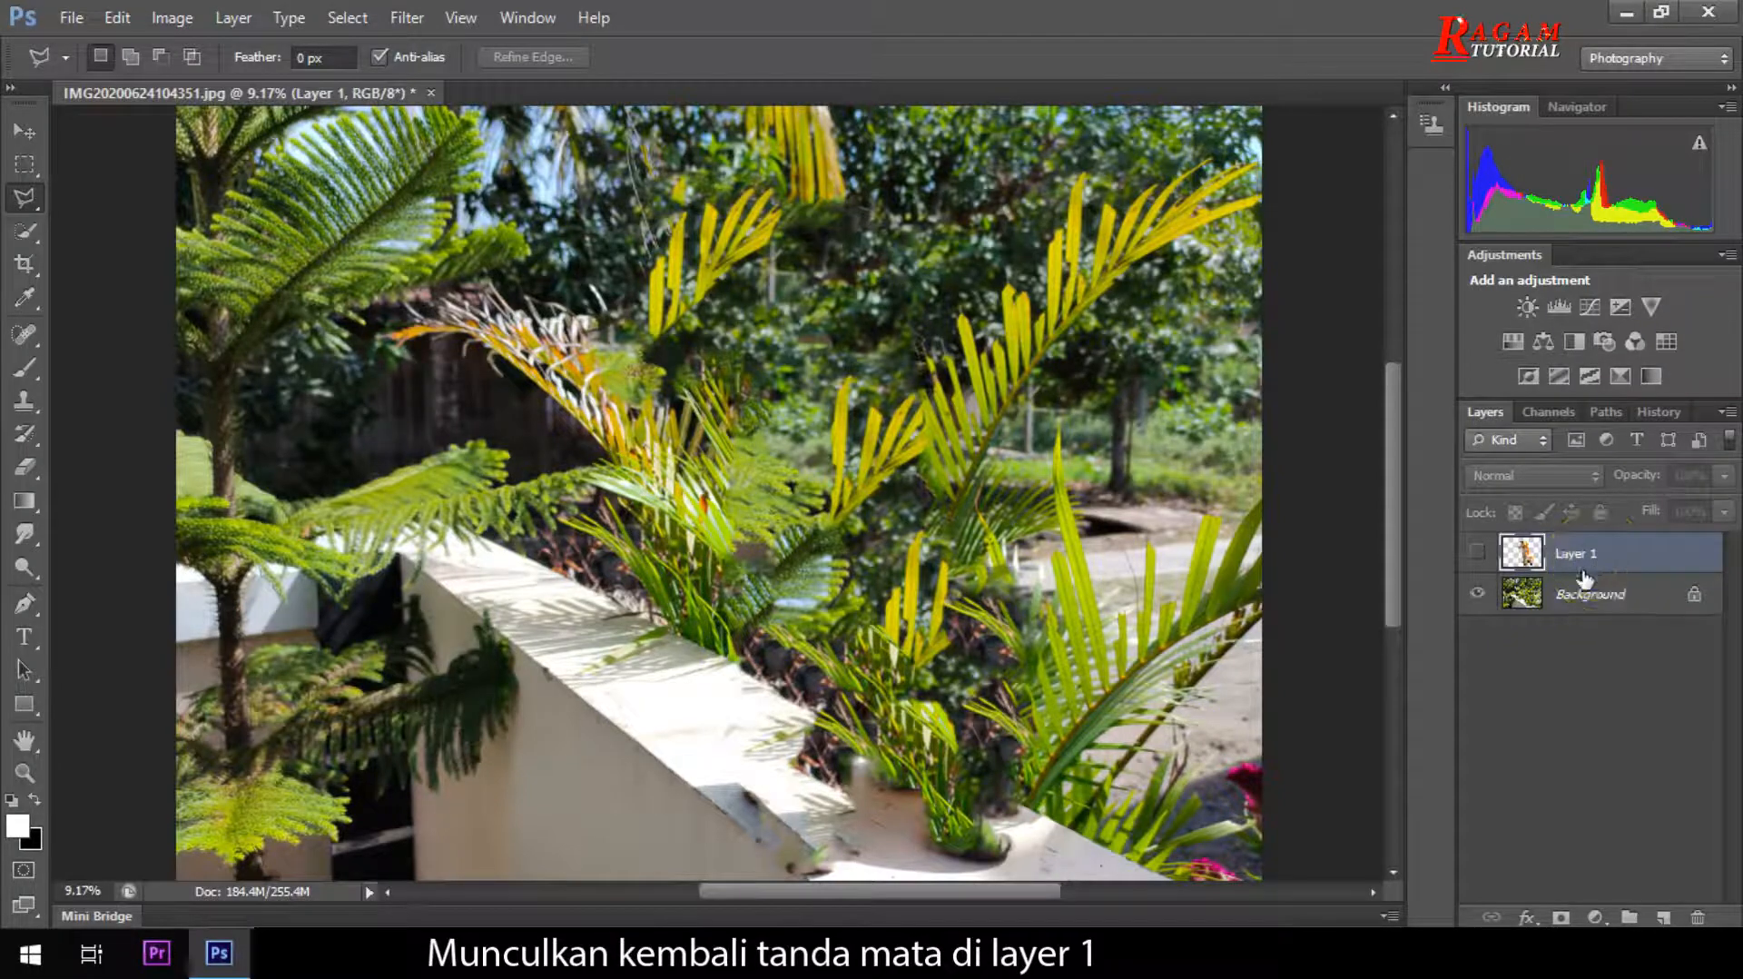
{"action": "left_click", "coordinate": [1479, 556]}
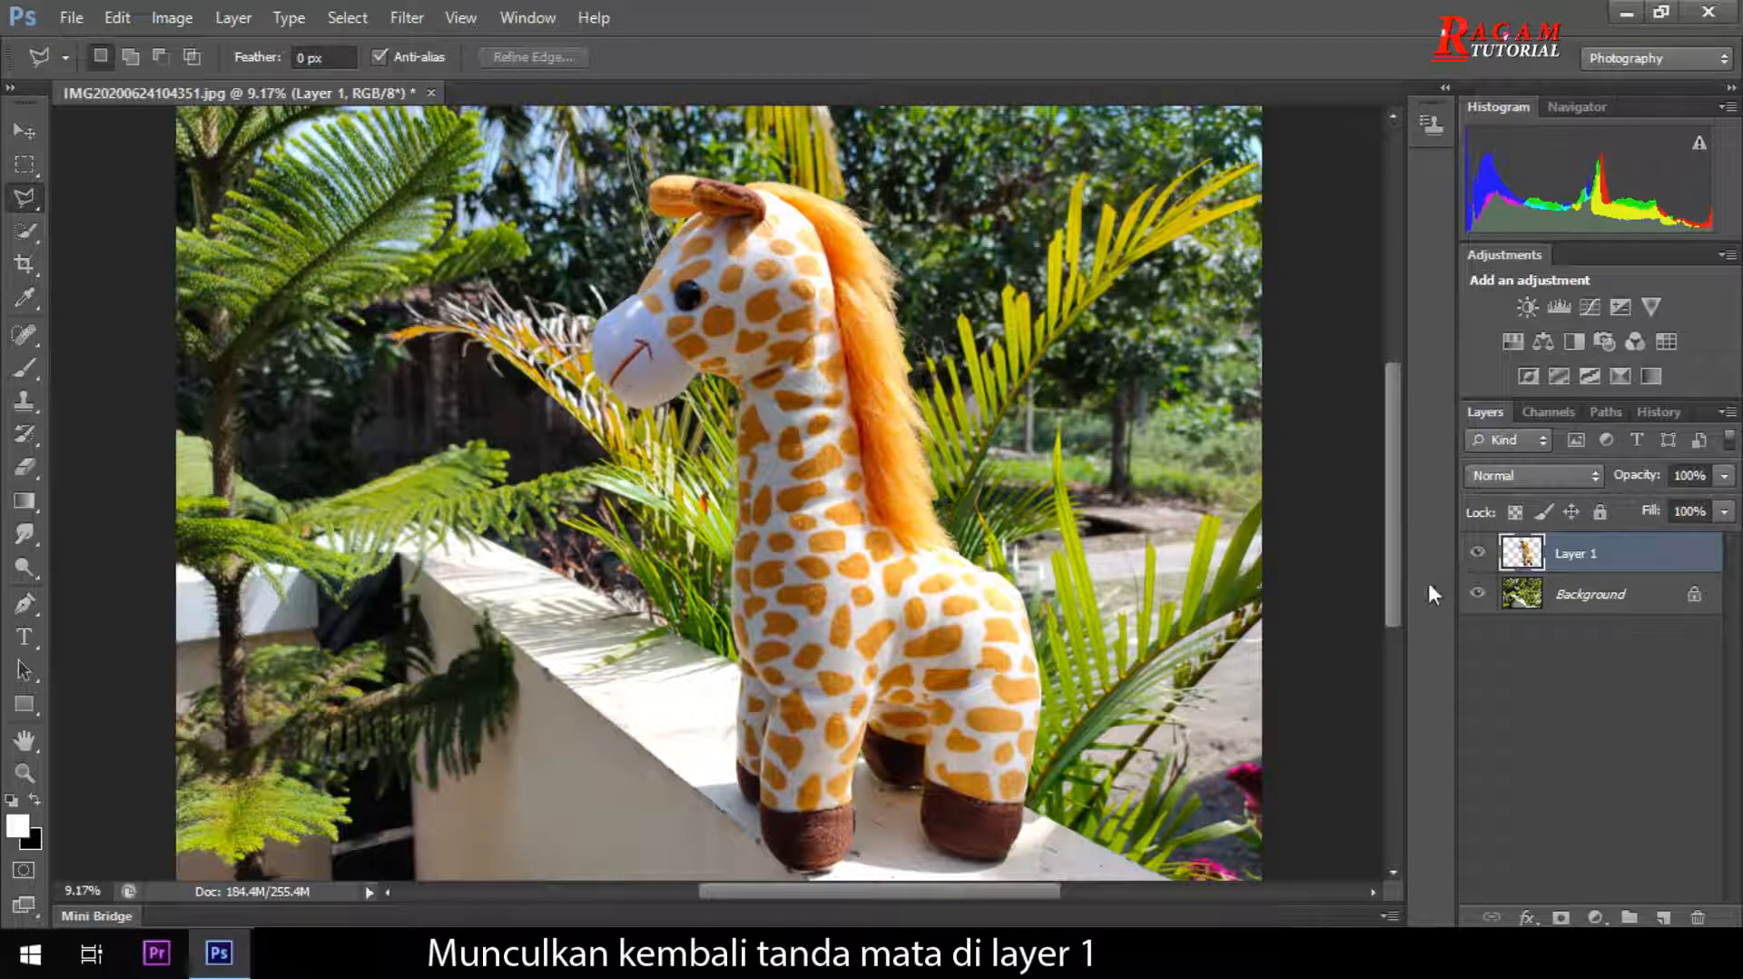
{"action": "left_click", "coordinate": [1605, 599]}
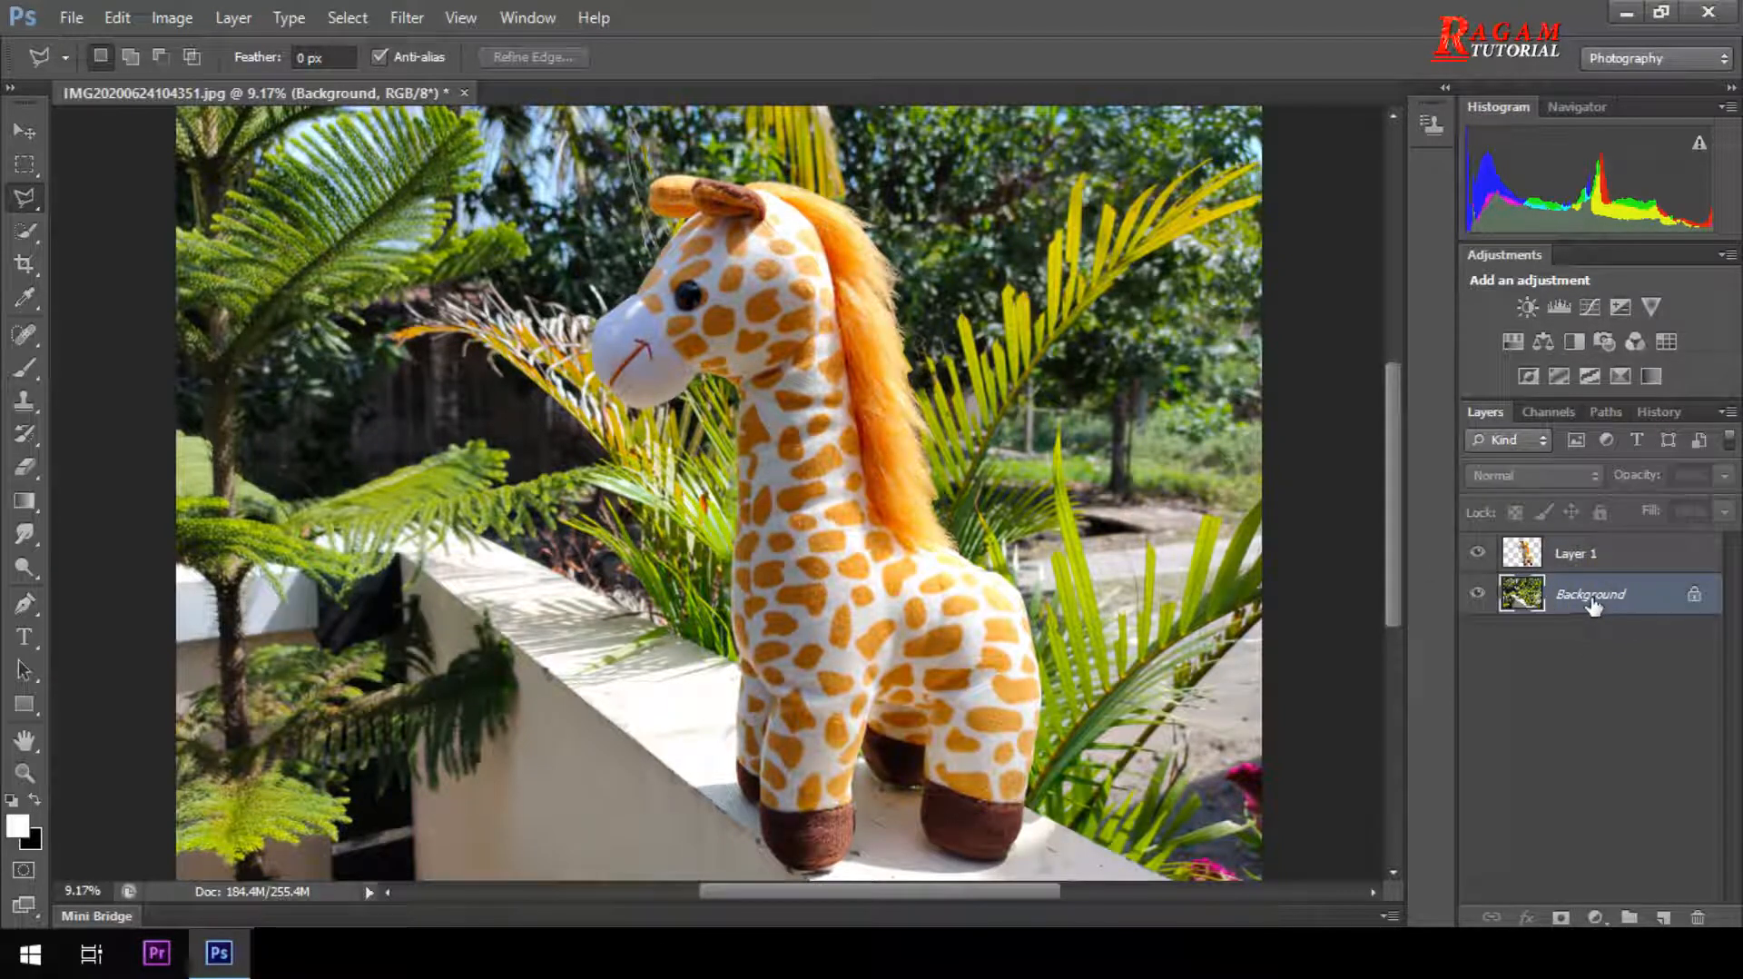
Start a Field Blur on the Background layer and set its blur amount to 150 px.
{"action": "left_click", "coordinate": [417, 25]}
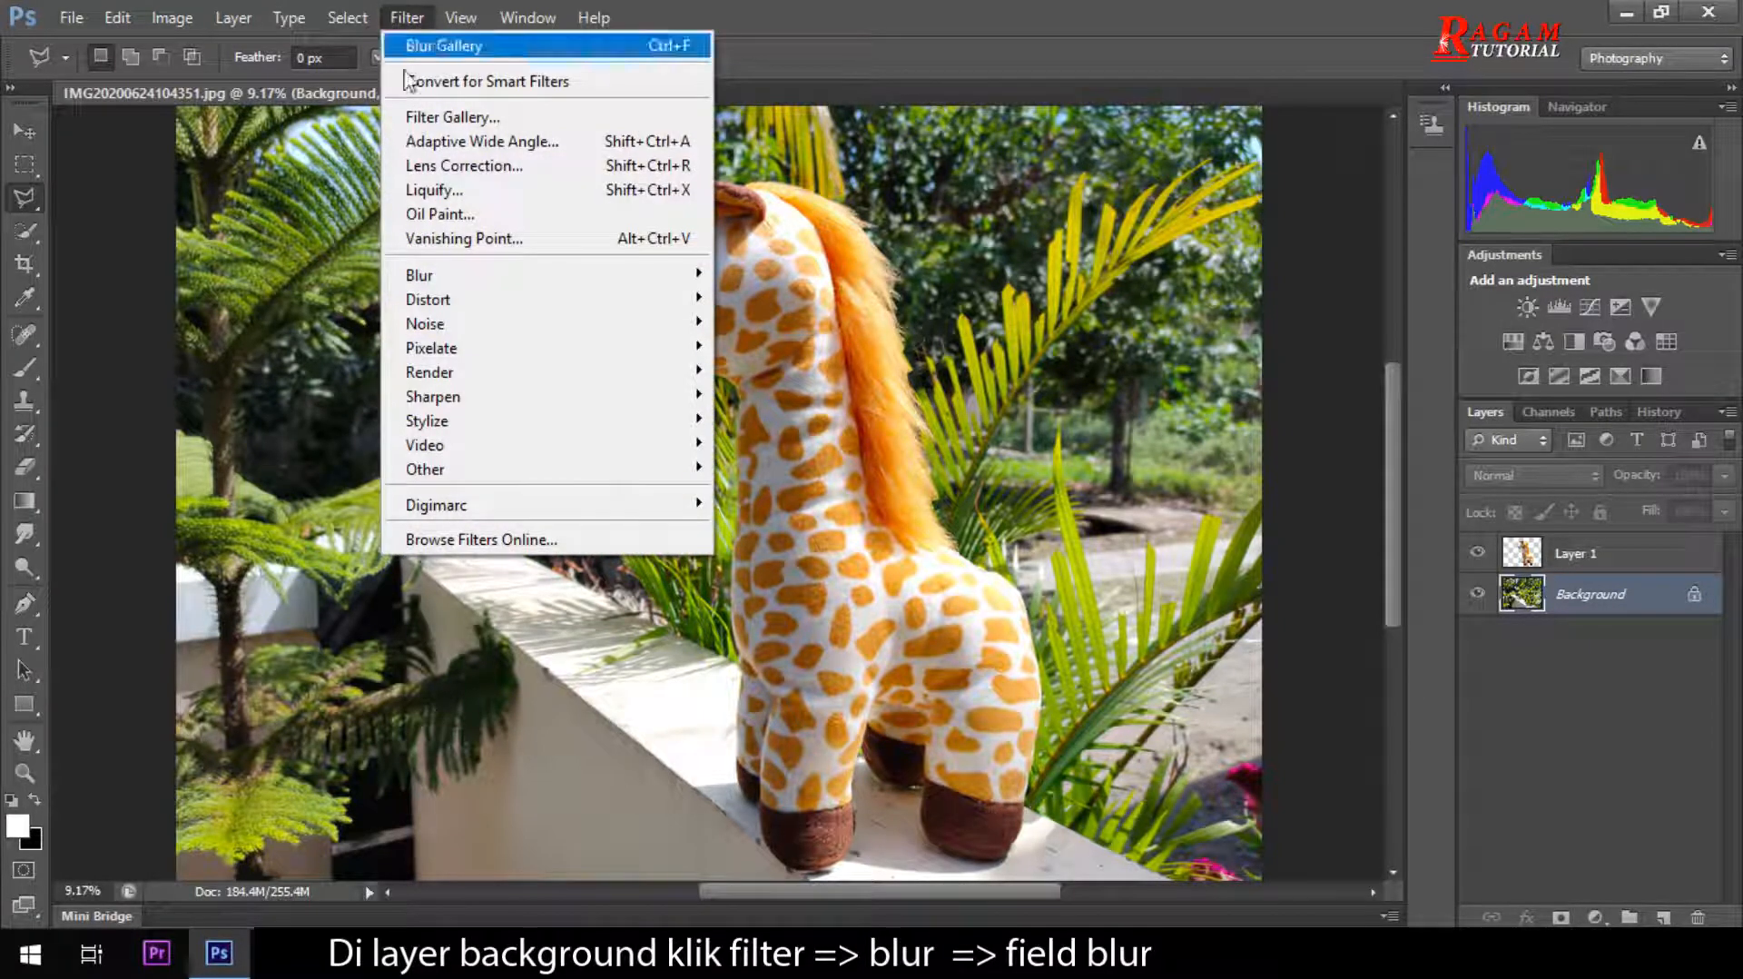
{"action": "mouse_move", "coordinate": [490, 277]}
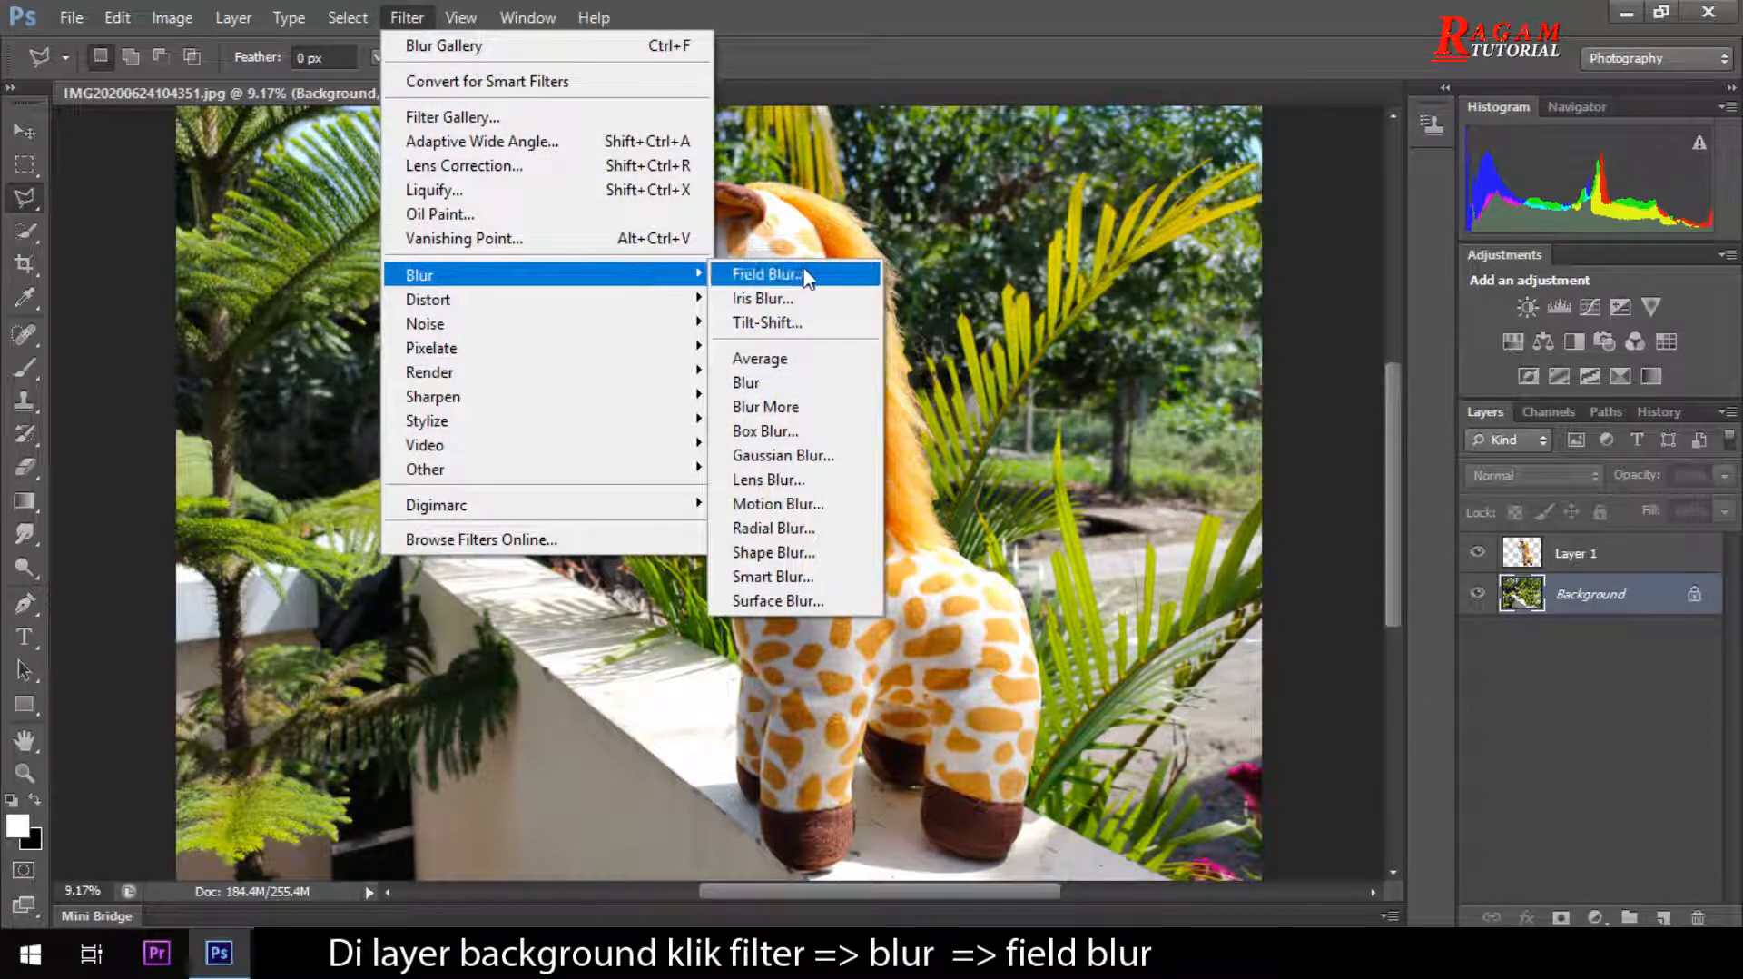
{"action": "left_click", "coordinate": [841, 277]}
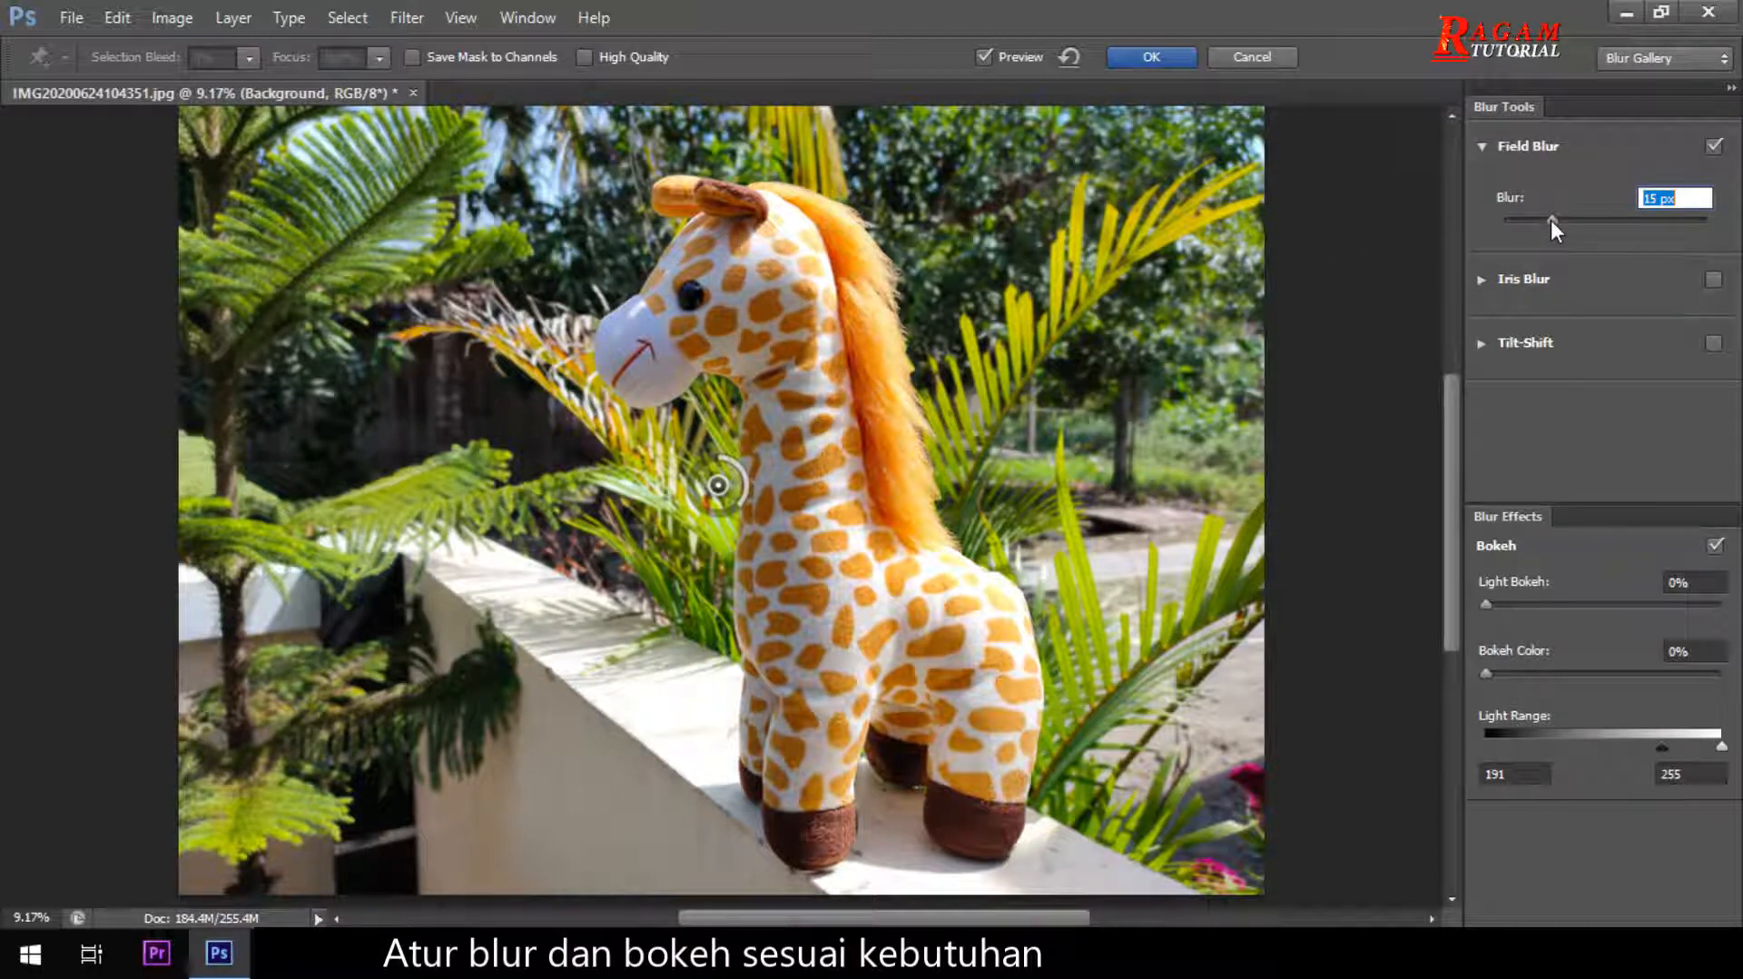
{"action": "left_click_drag", "start_coordinate": [1550, 220], "coordinate": [1629, 224]}
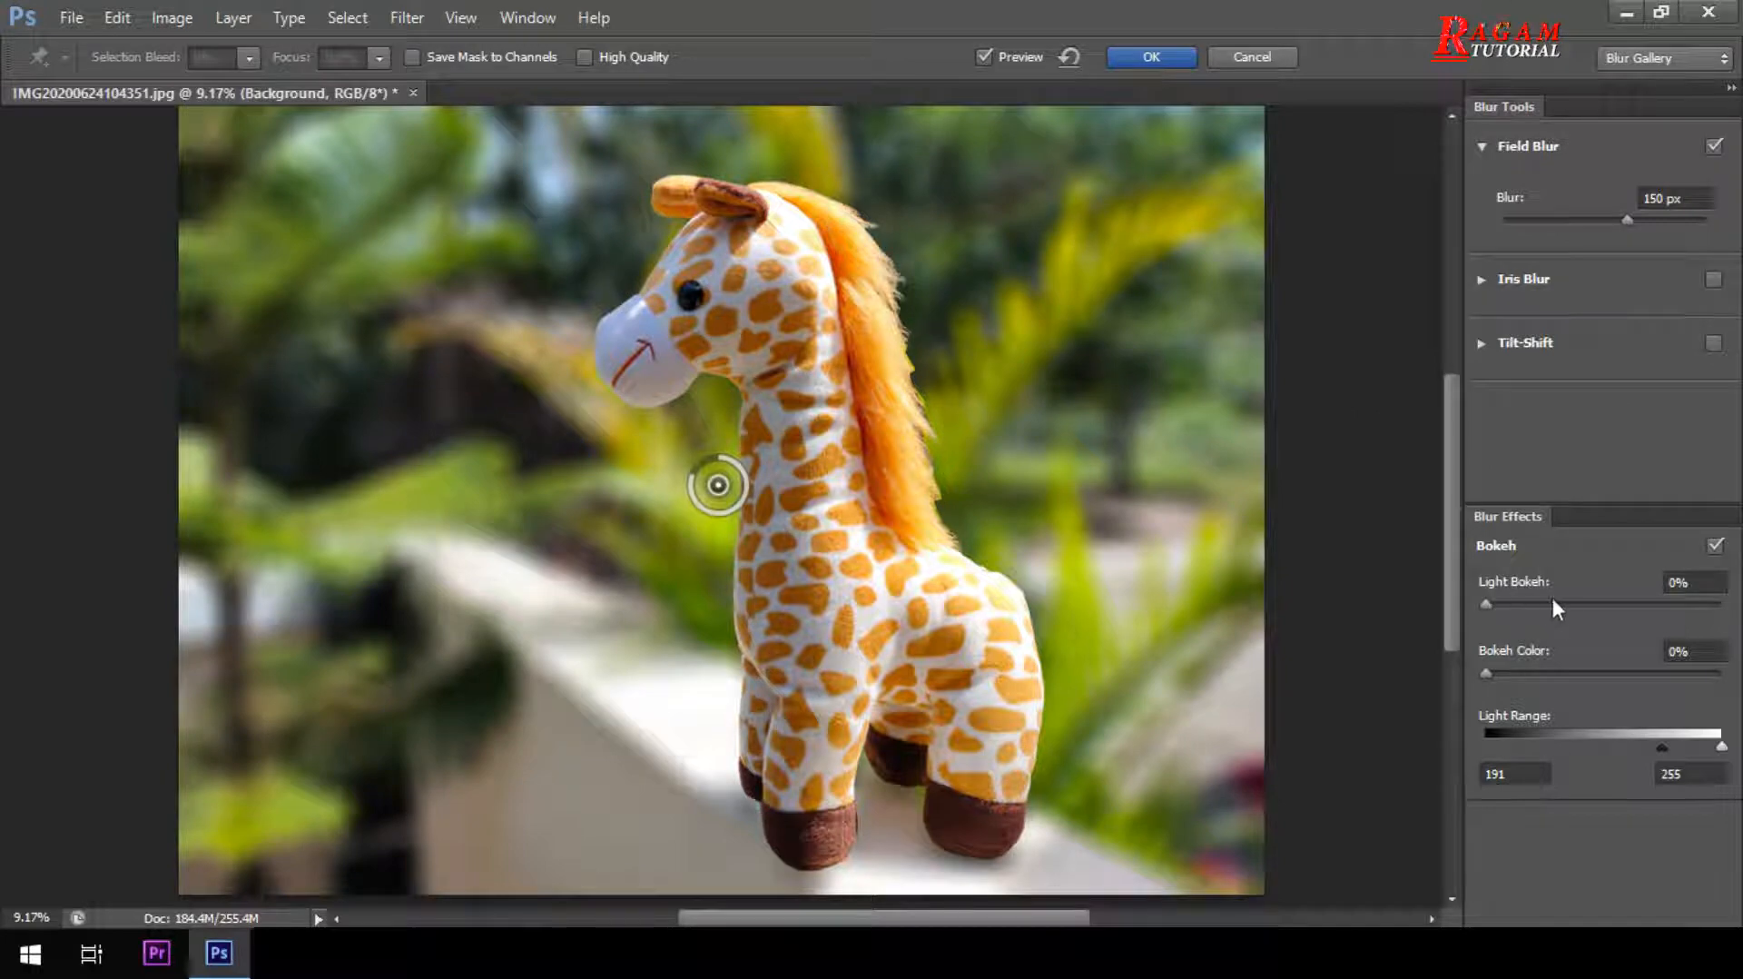
Set Light Bokeh to 35%, Bokeh Color to 50% and Light Range to 160–237, and apply the blur.
{"action": "left_click_drag", "start_coordinate": [1483, 606], "coordinate": [1567, 612]}
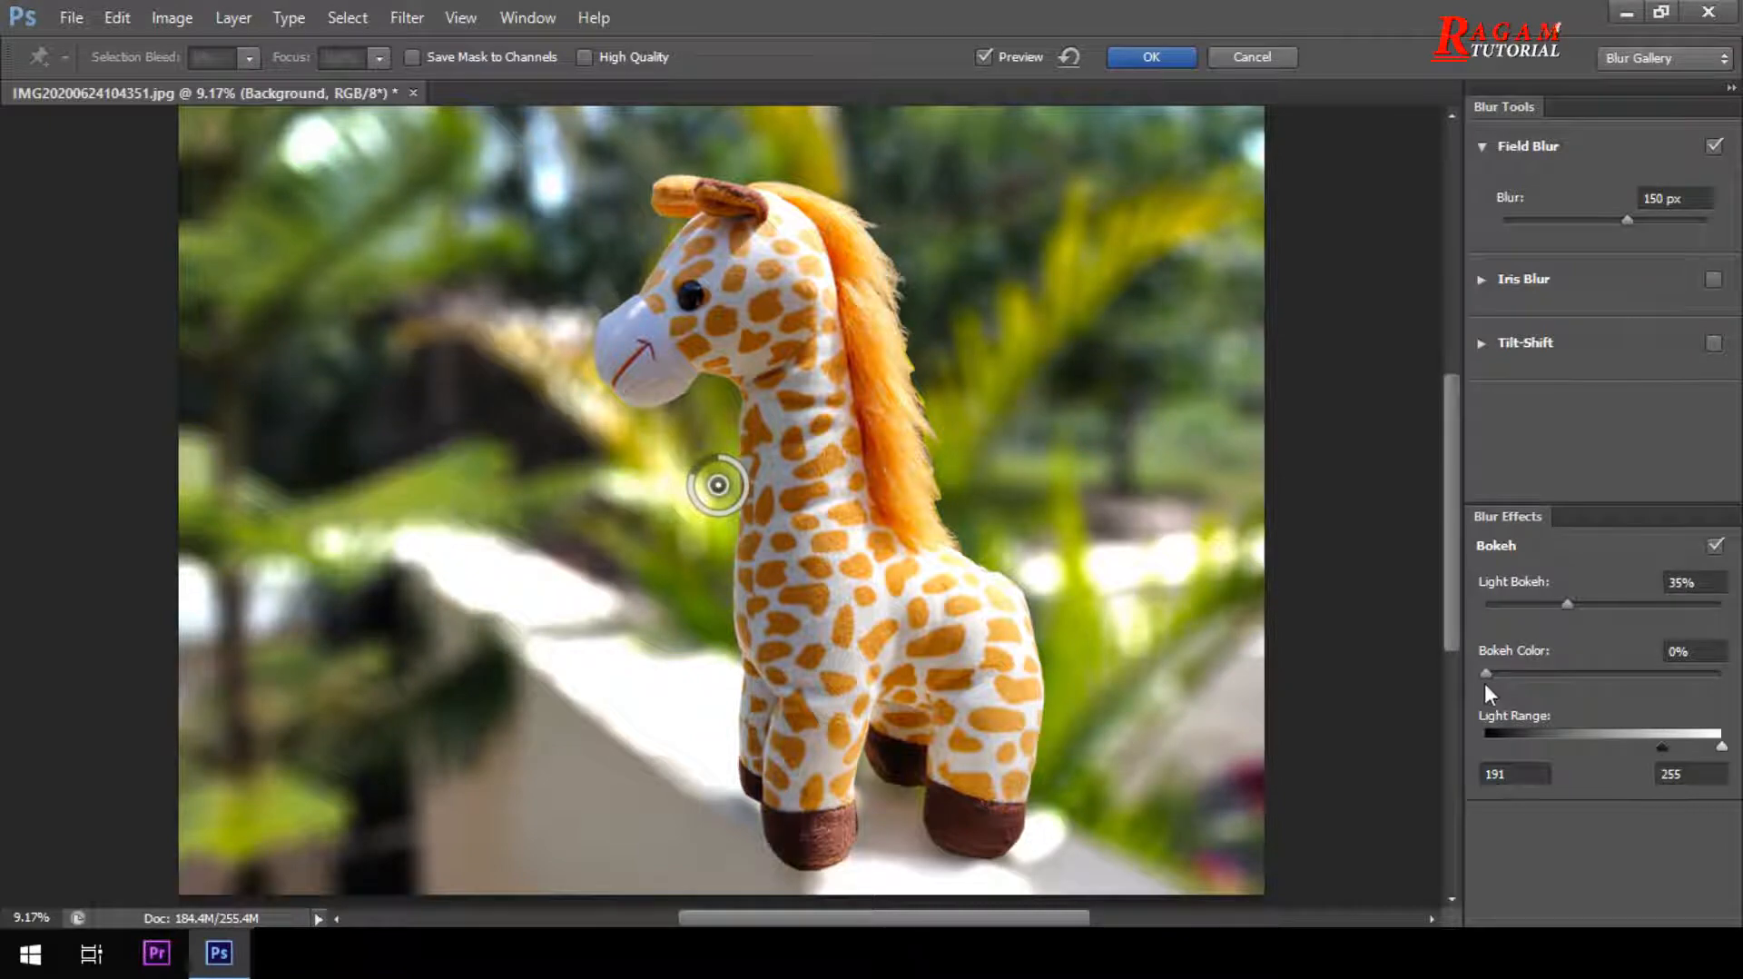
{"action": "left_click_drag", "start_coordinate": [1486, 672], "coordinate": [1593, 672]}
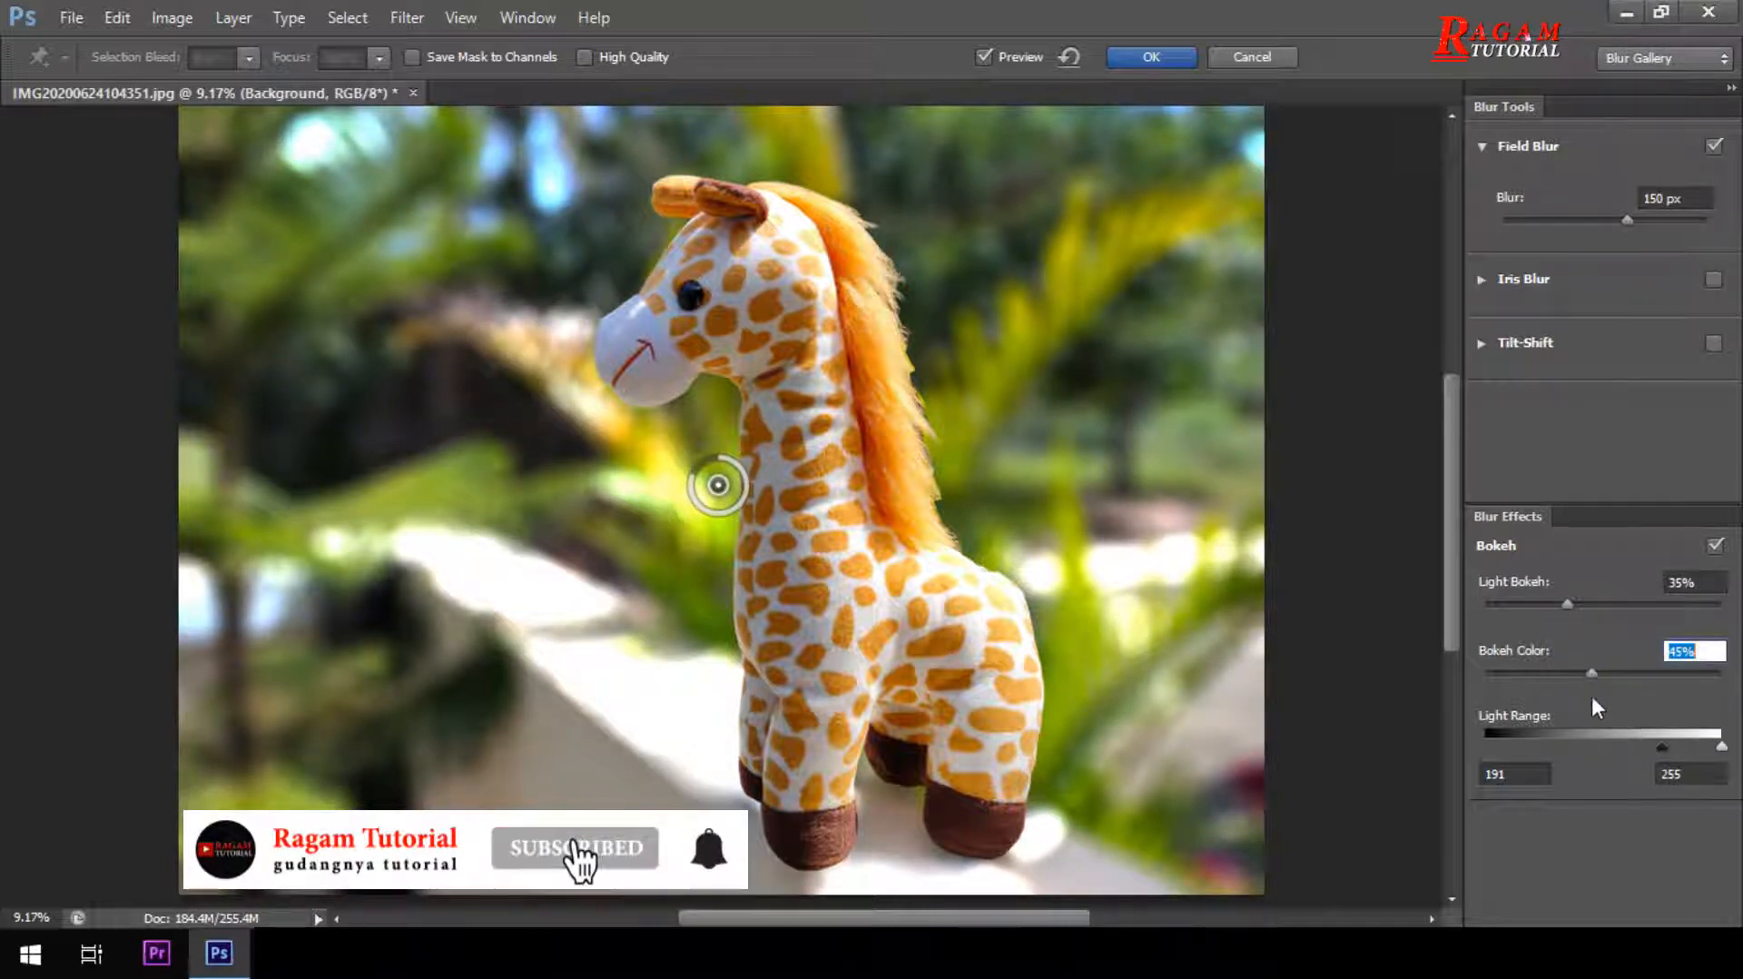
{"action": "mouse_move", "coordinate": [1594, 677]}
{"action": "left_mouse_down"}
{"action": "mouse_move", "coordinate": [1622, 674]}
{"action": "mouse_move", "coordinate": [1600, 679]}
{"action": "left_mouse_up"}
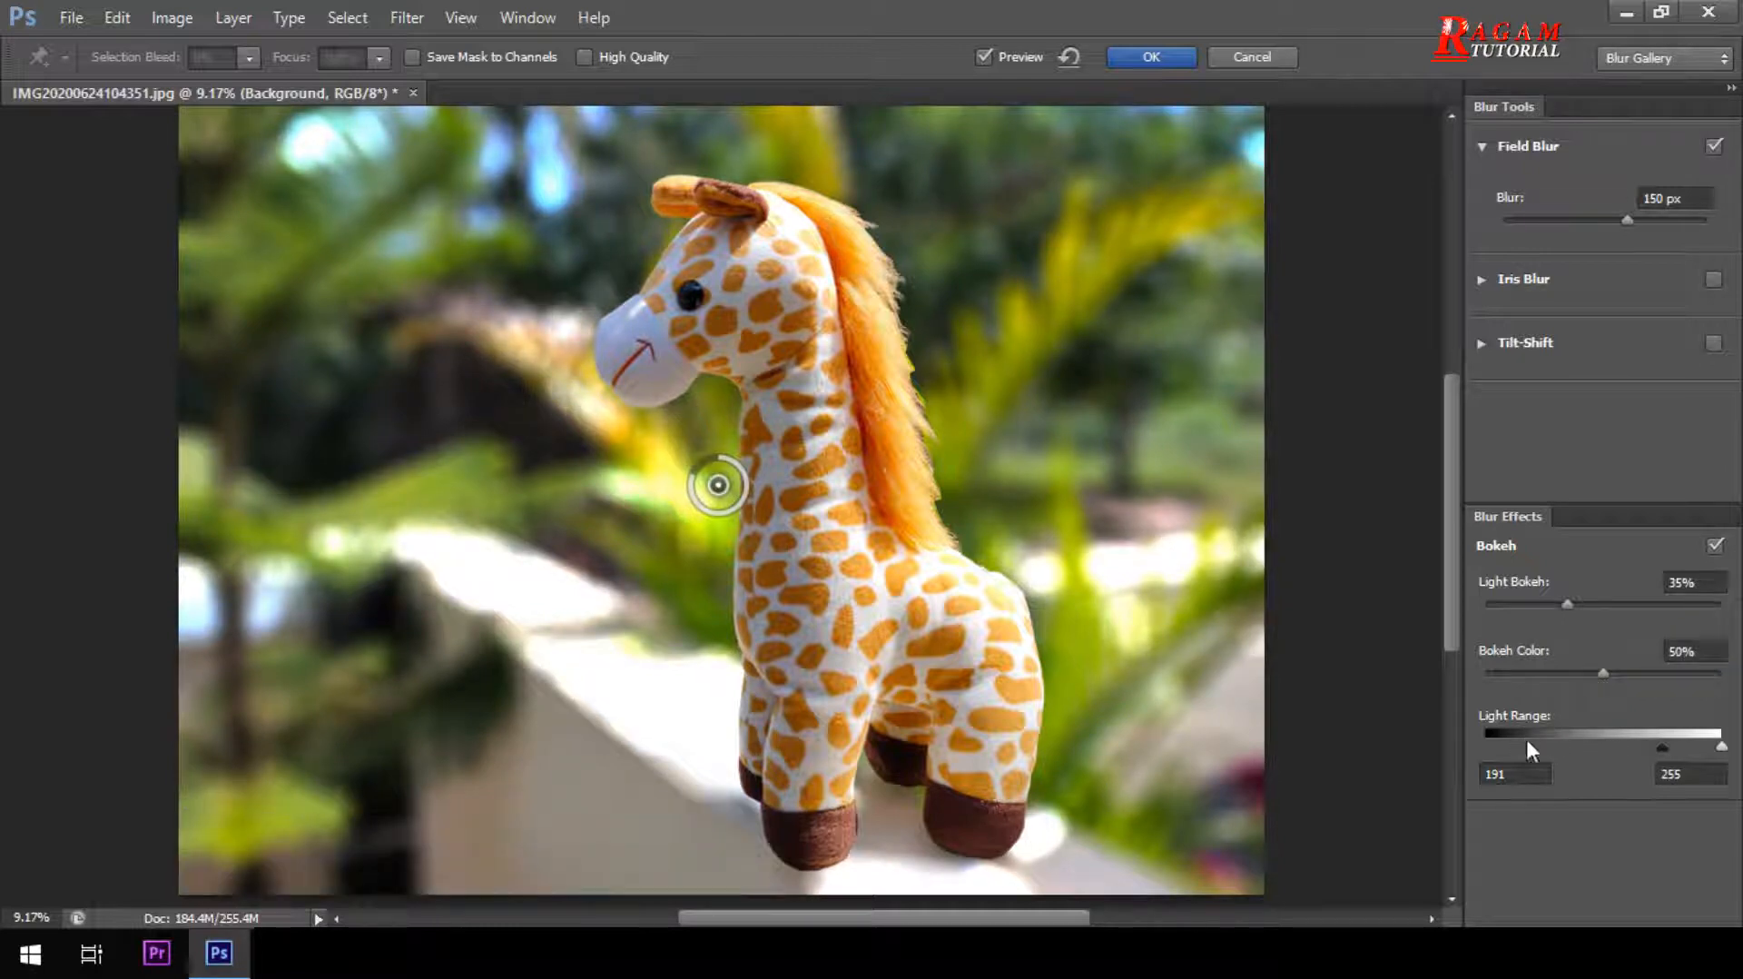
{"action": "mouse_move", "coordinate": [1659, 748]}
{"action": "left_mouse_down"}
{"action": "mouse_move", "coordinate": [1607, 738]}
{"action": "mouse_move", "coordinate": [1632, 737]}
{"action": "left_mouse_up"}
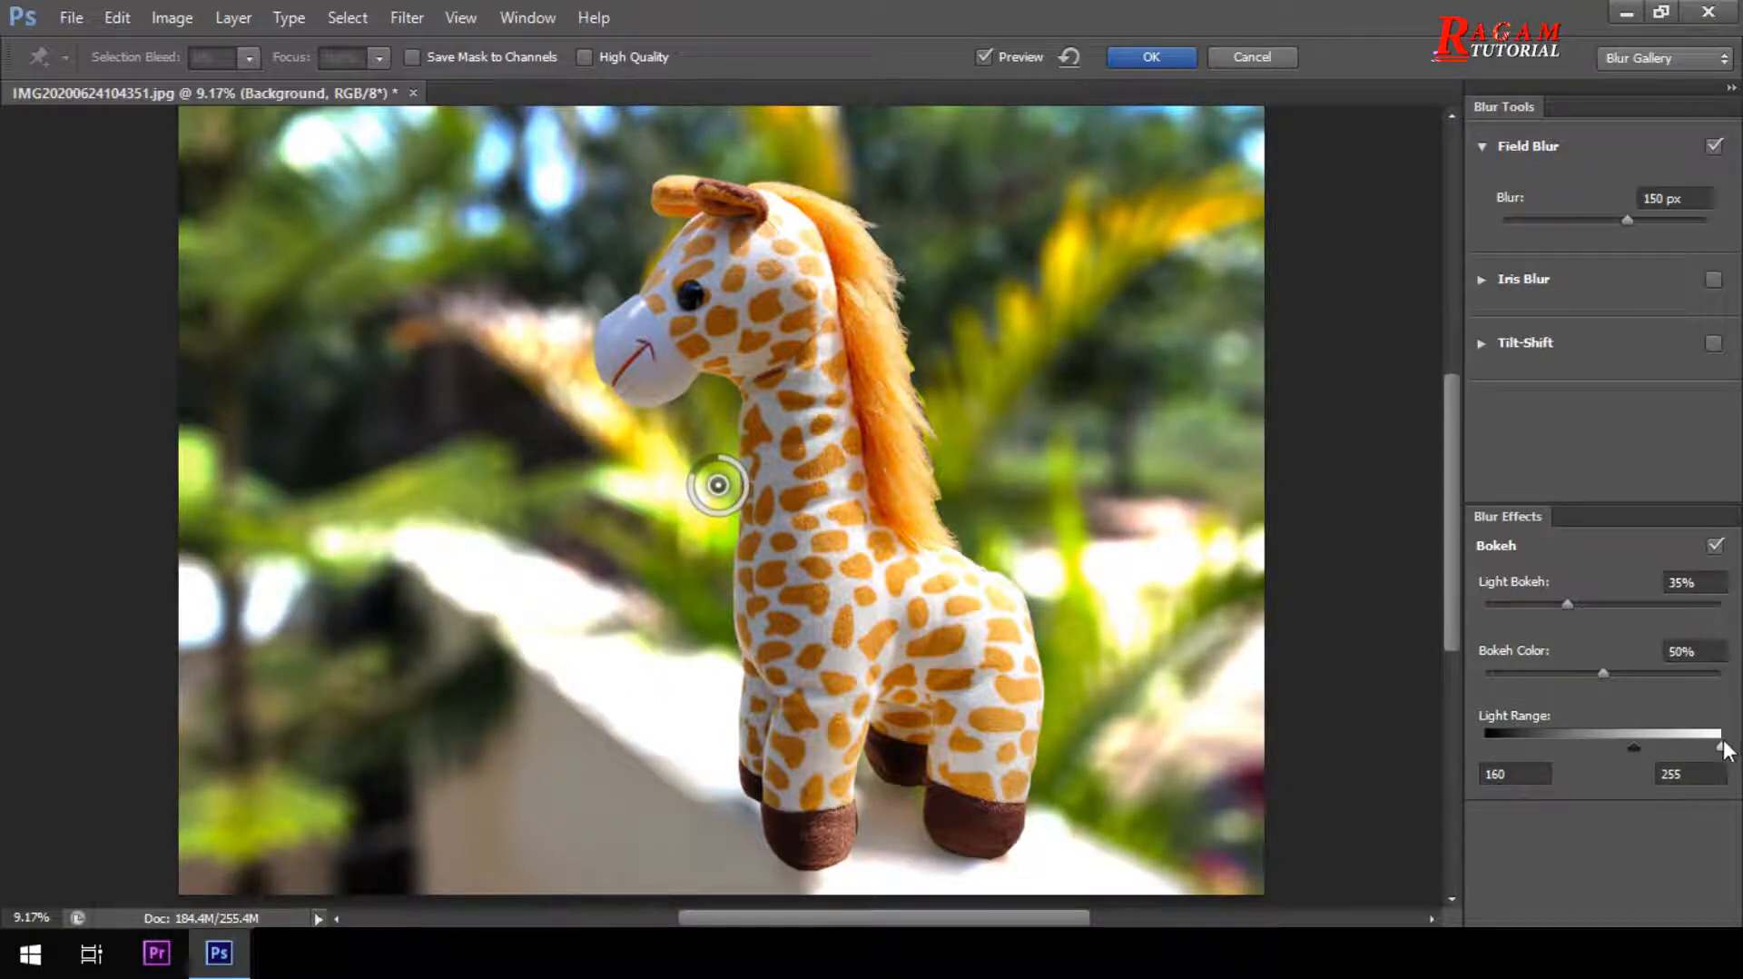
{"action": "mouse_move", "coordinate": [1722, 746]}
{"action": "left_mouse_down"}
{"action": "mouse_move", "coordinate": [1677, 745]}
{"action": "mouse_move", "coordinate": [1706, 747]}
{"action": "left_mouse_up"}
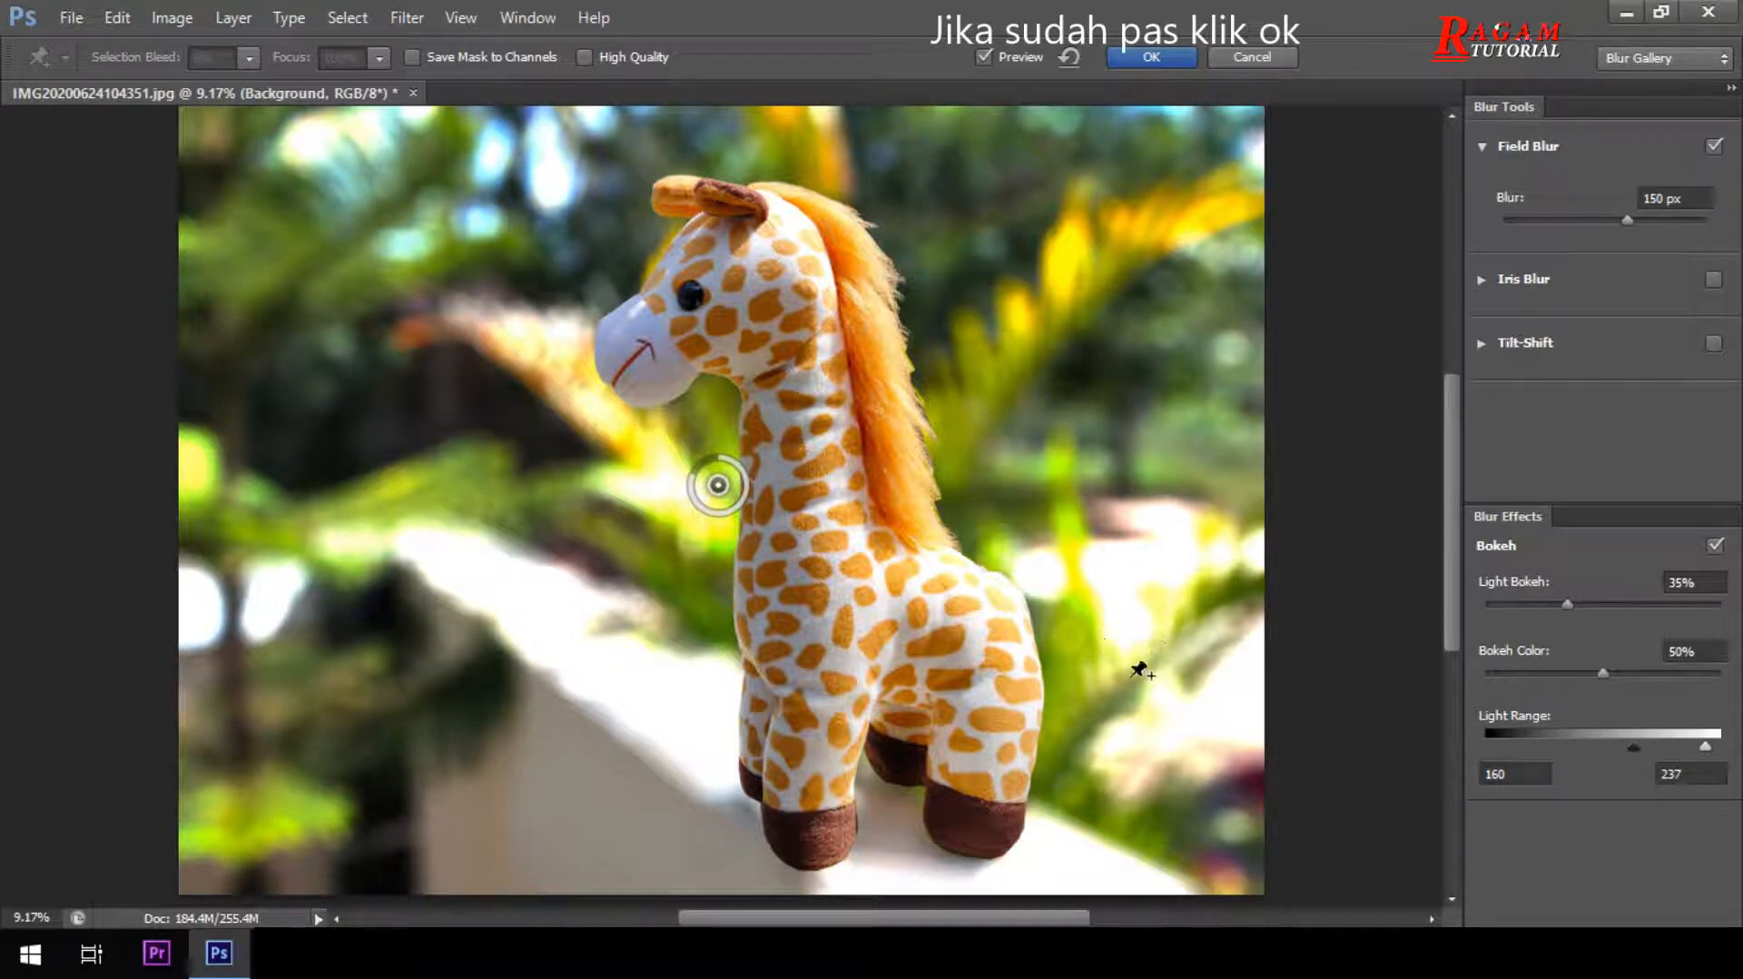
{"action": "left_click", "coordinate": [1173, 58]}
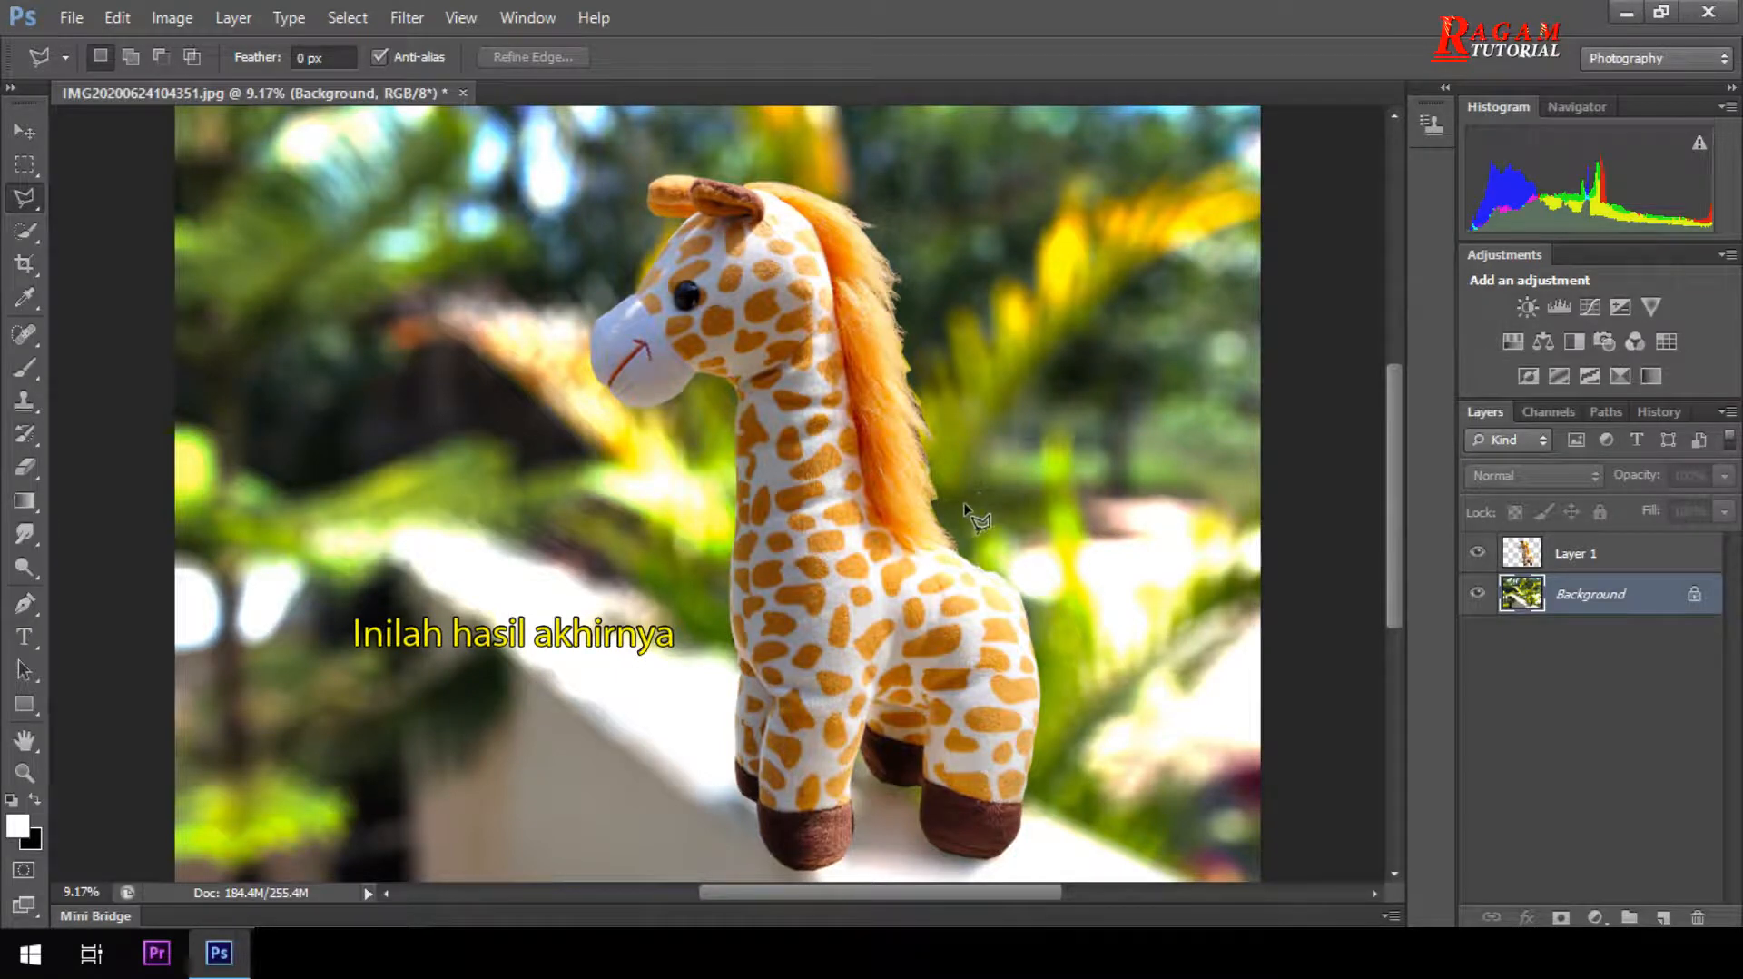
View the whole finished image at a smaller scale and minimize the program window.
{"action": "scroll", "coordinate": [967, 499], "scroll_direction": "down", "scroll_amount": 1}
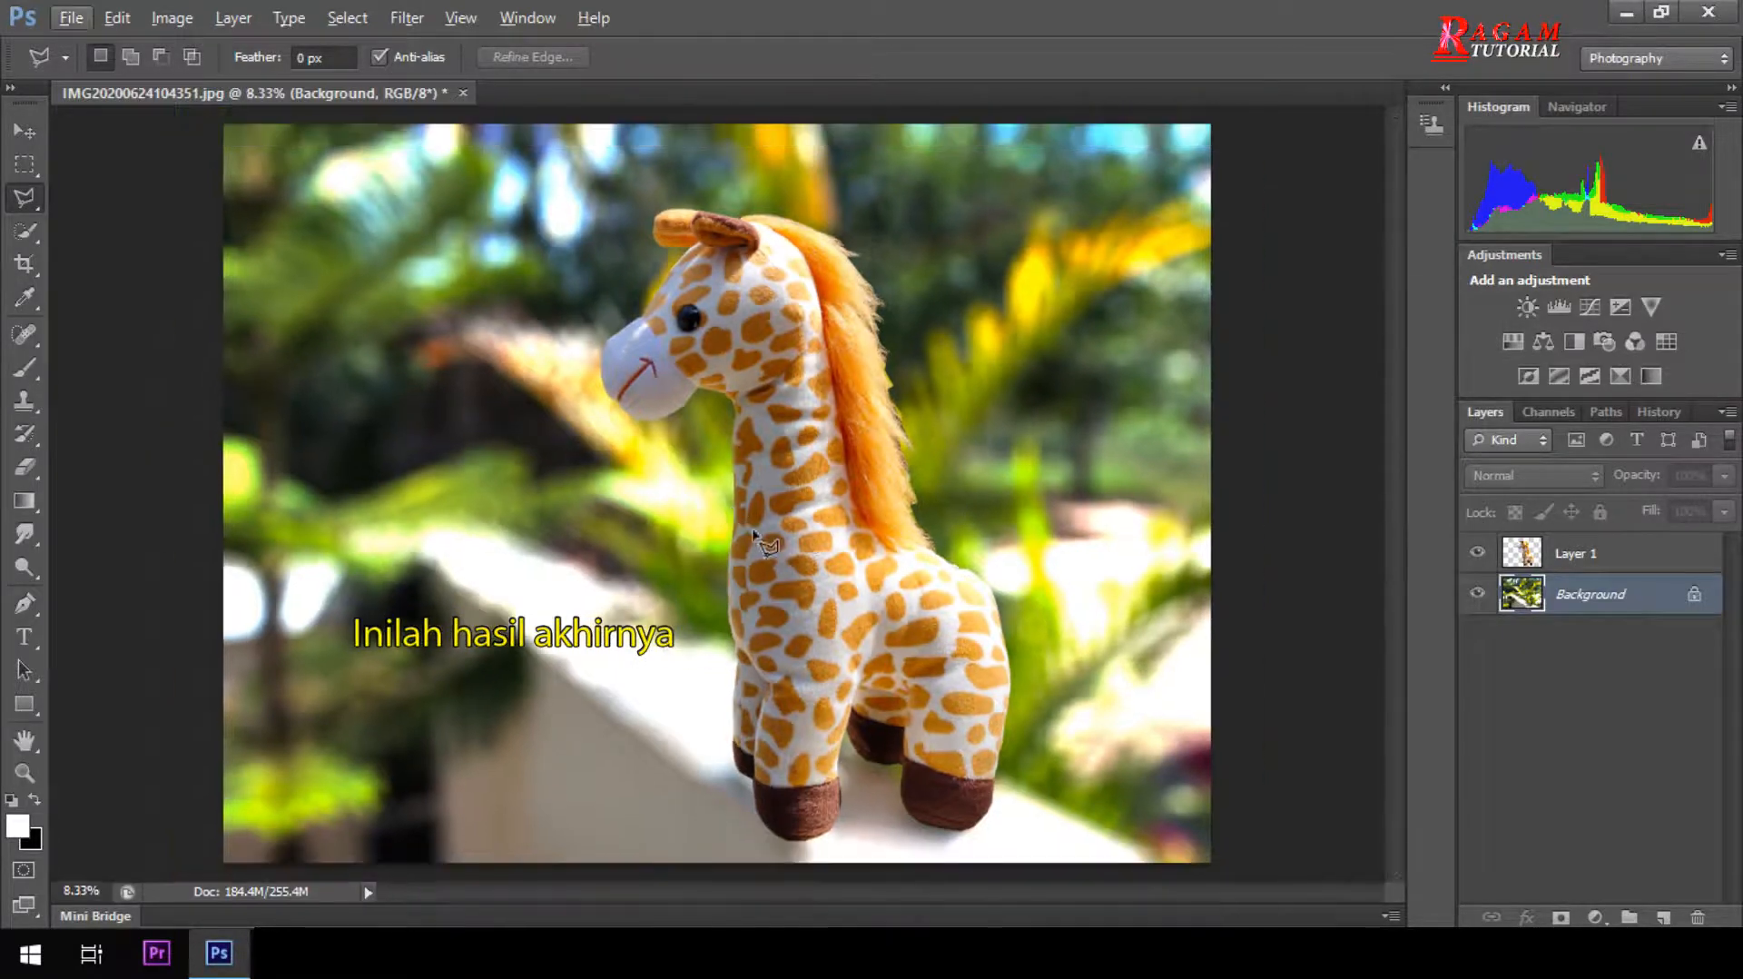
{"action": "scroll", "coordinate": [814, 558], "scroll_direction": "down", "scroll_amount": 1}
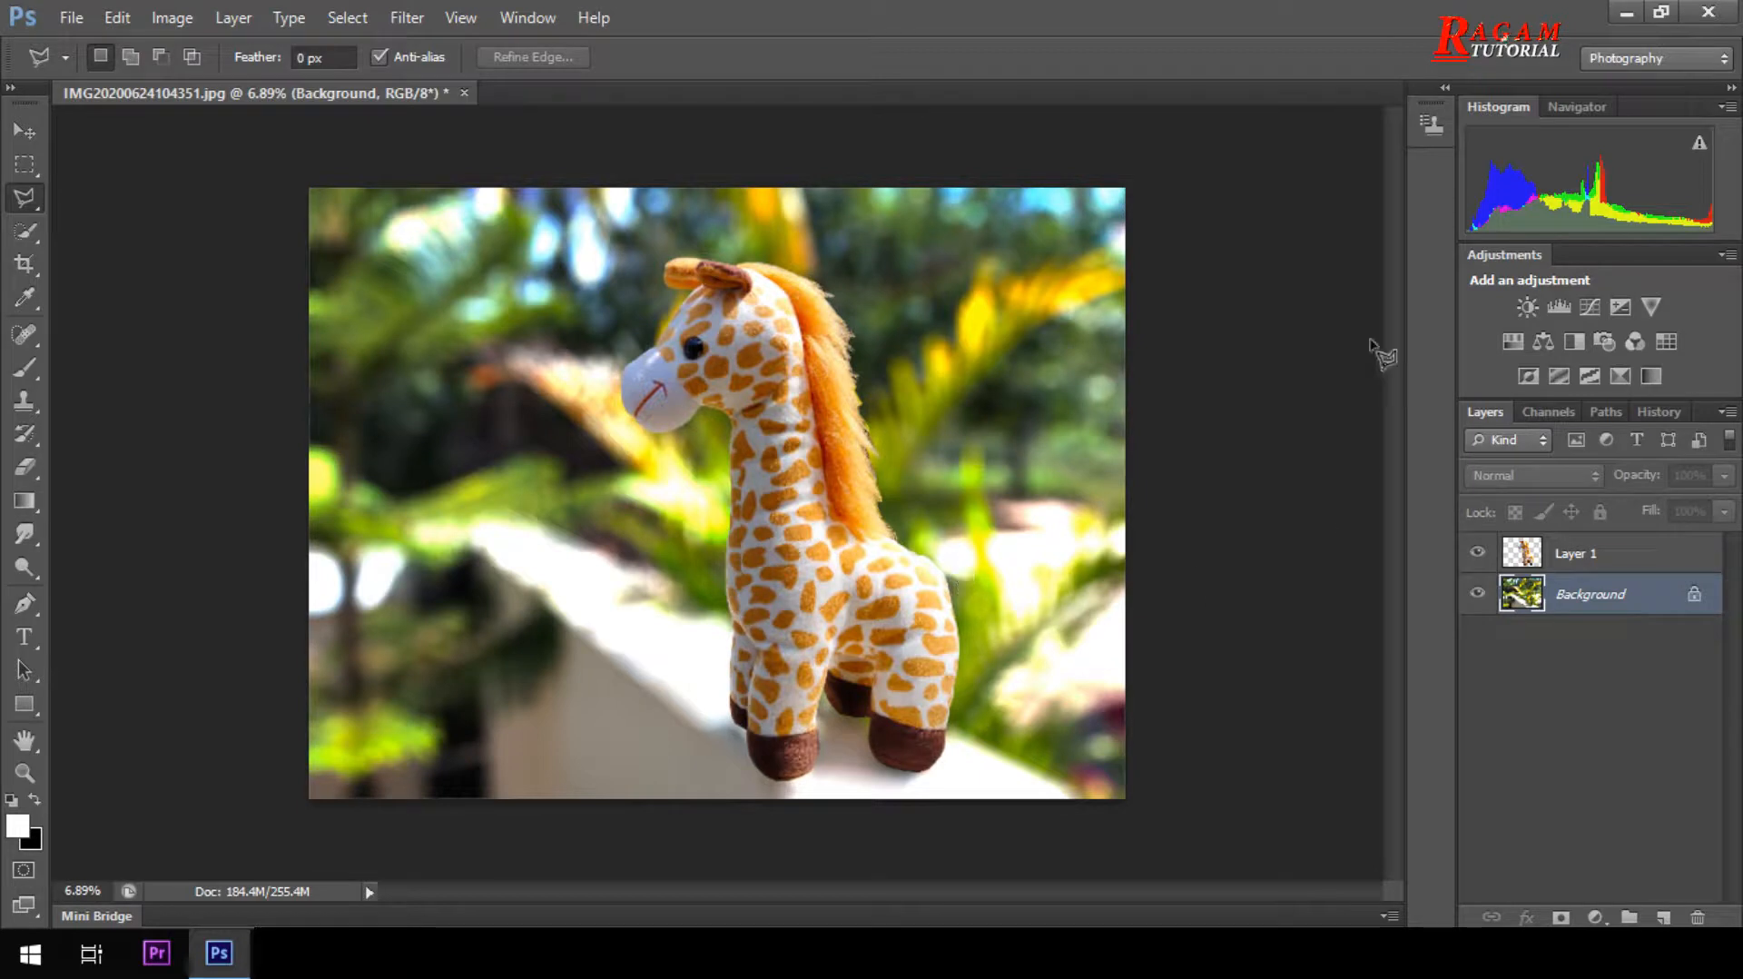
{"action": "left_click", "coordinate": [1625, 15]}
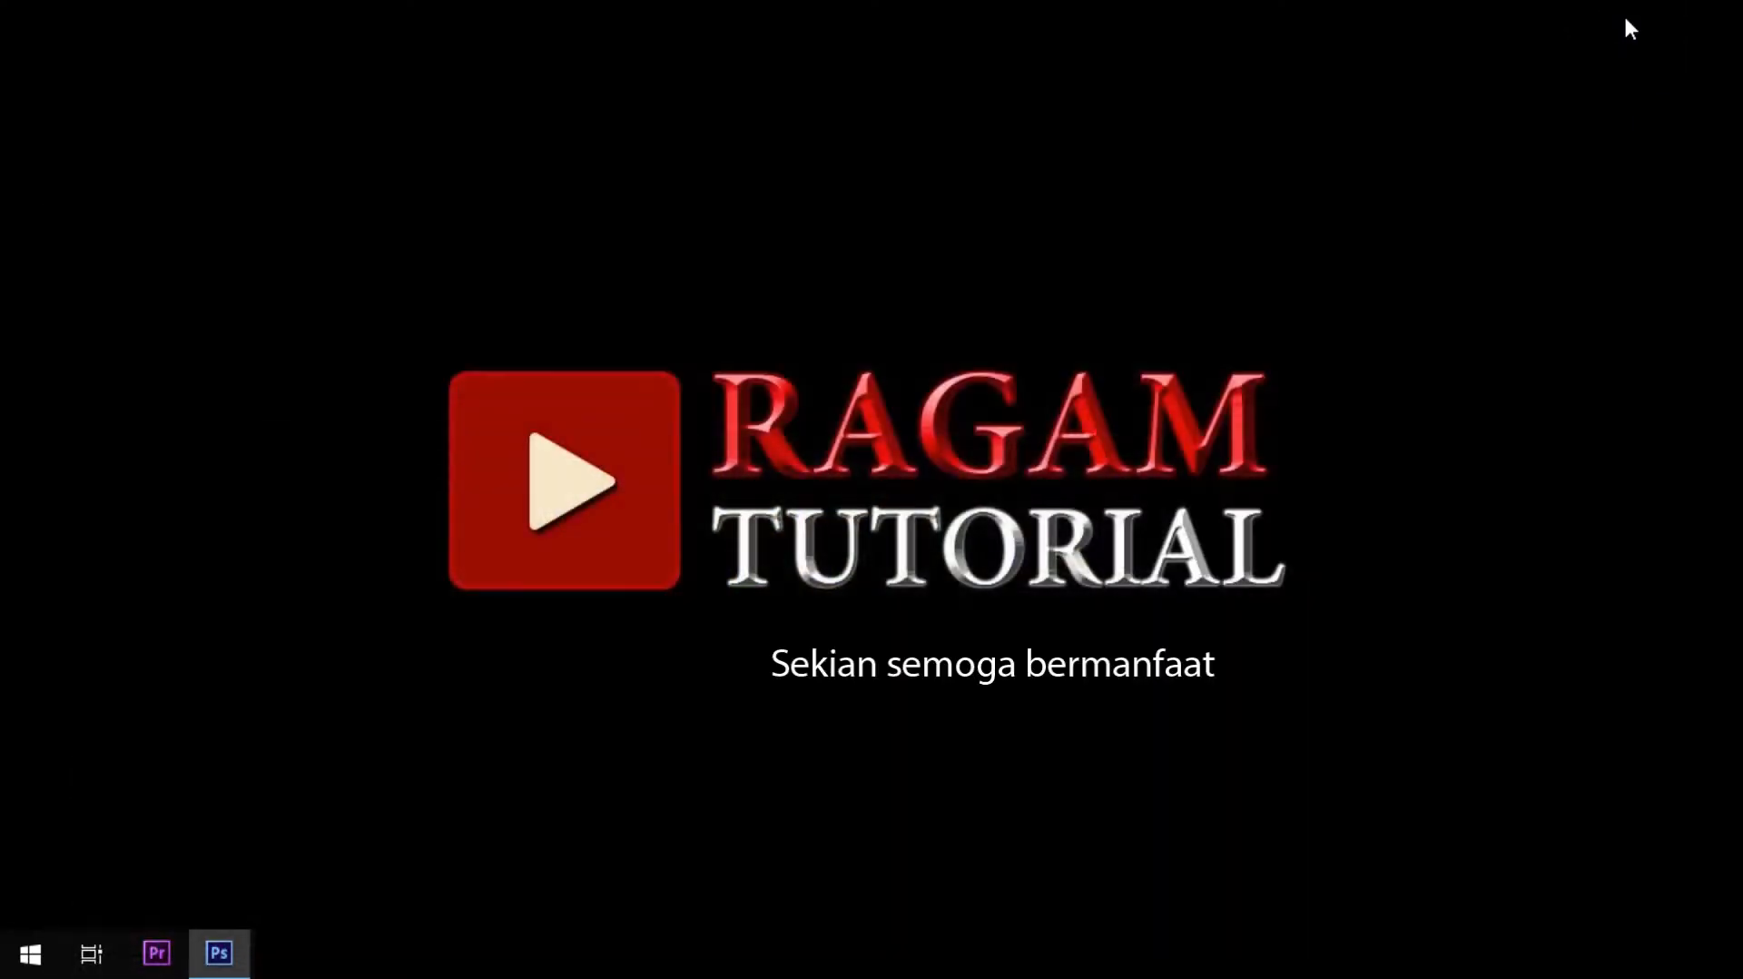